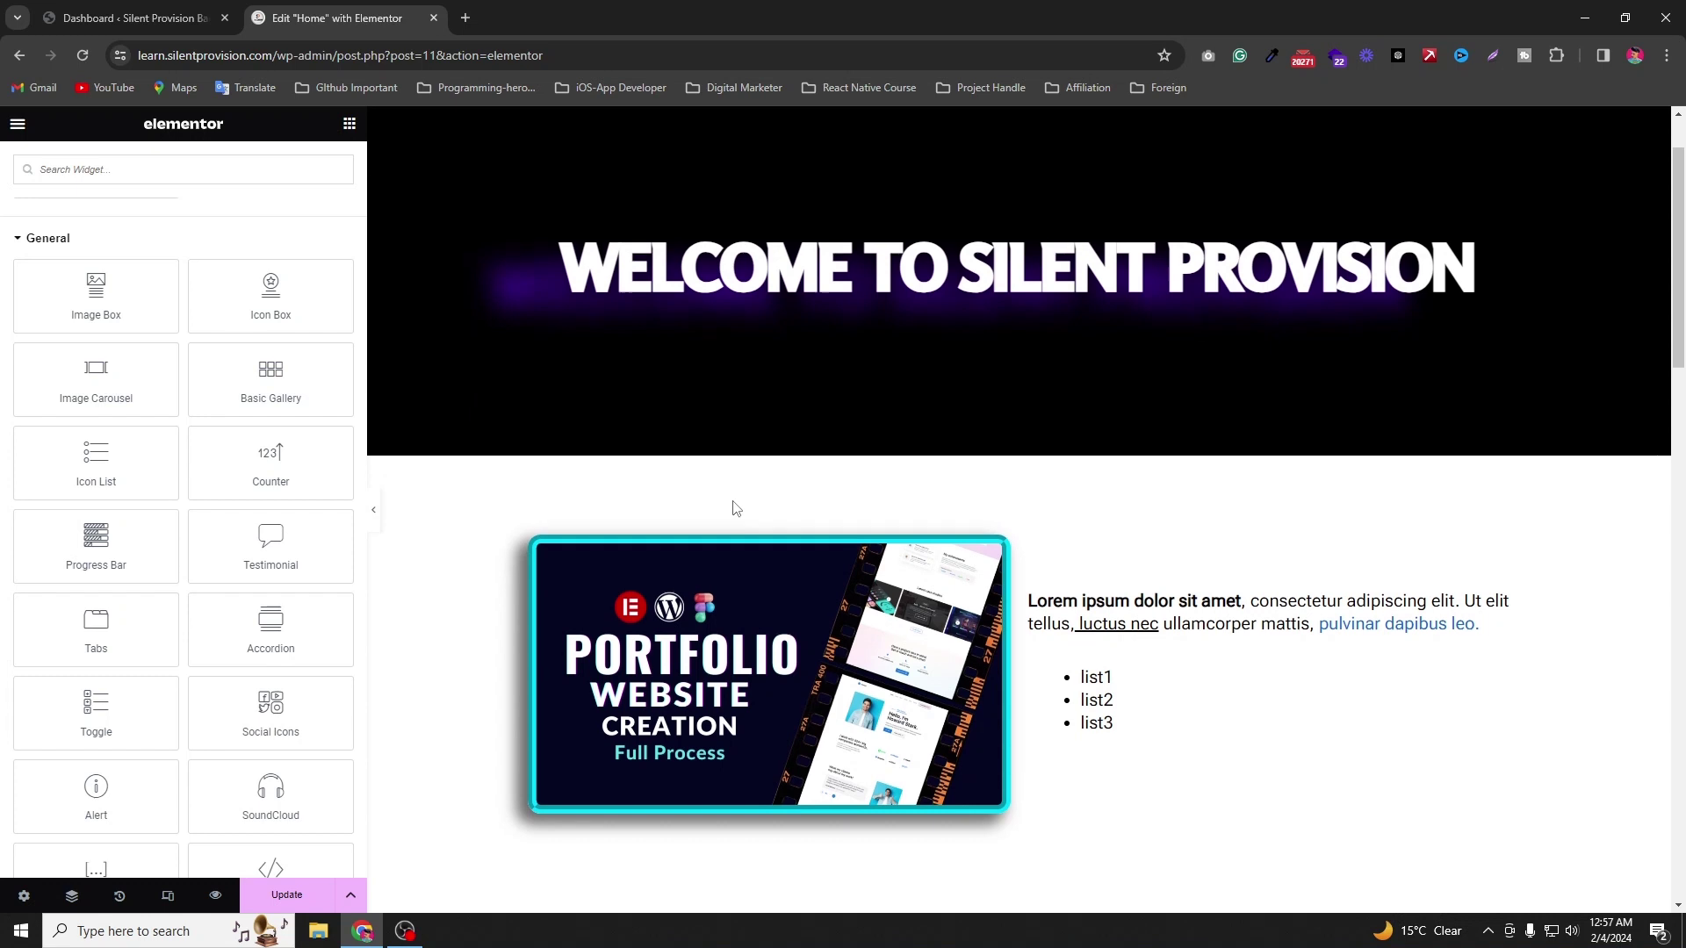
Step: Delete every section below the portfolio image and text section, from the channel button and video down to the search and archives block
{"action": "scroll", "coordinate": [731, 508], "scroll_direction": "down", "scroll_amount": 5}
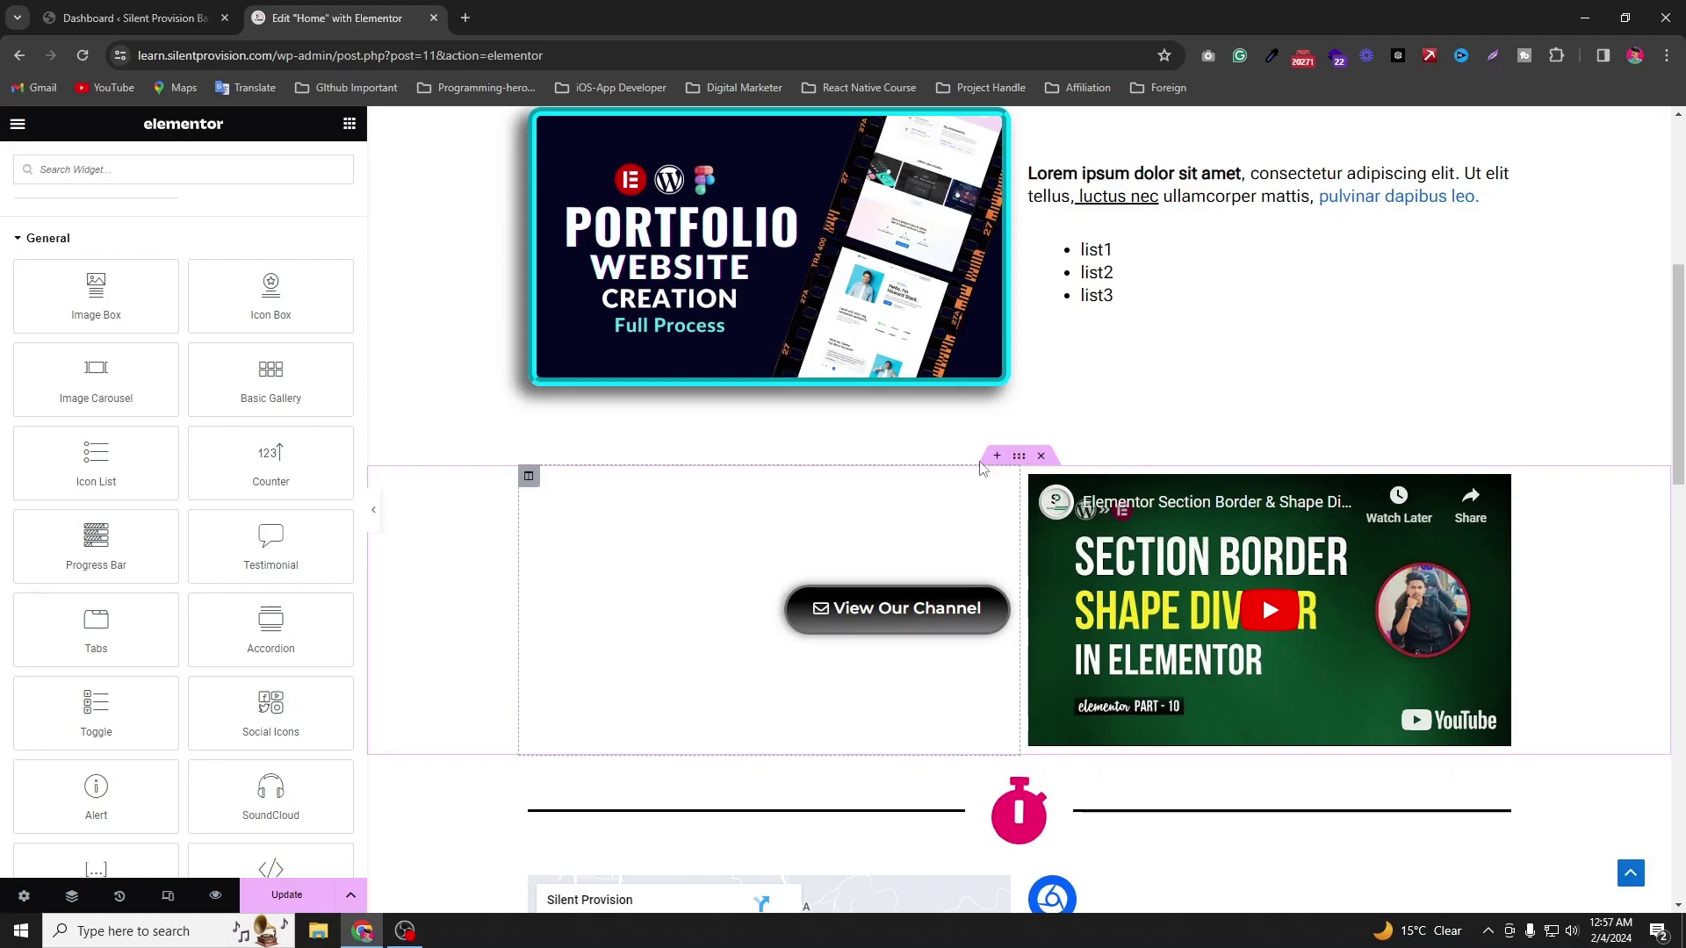
{"action": "left_click", "coordinate": [1040, 456]}
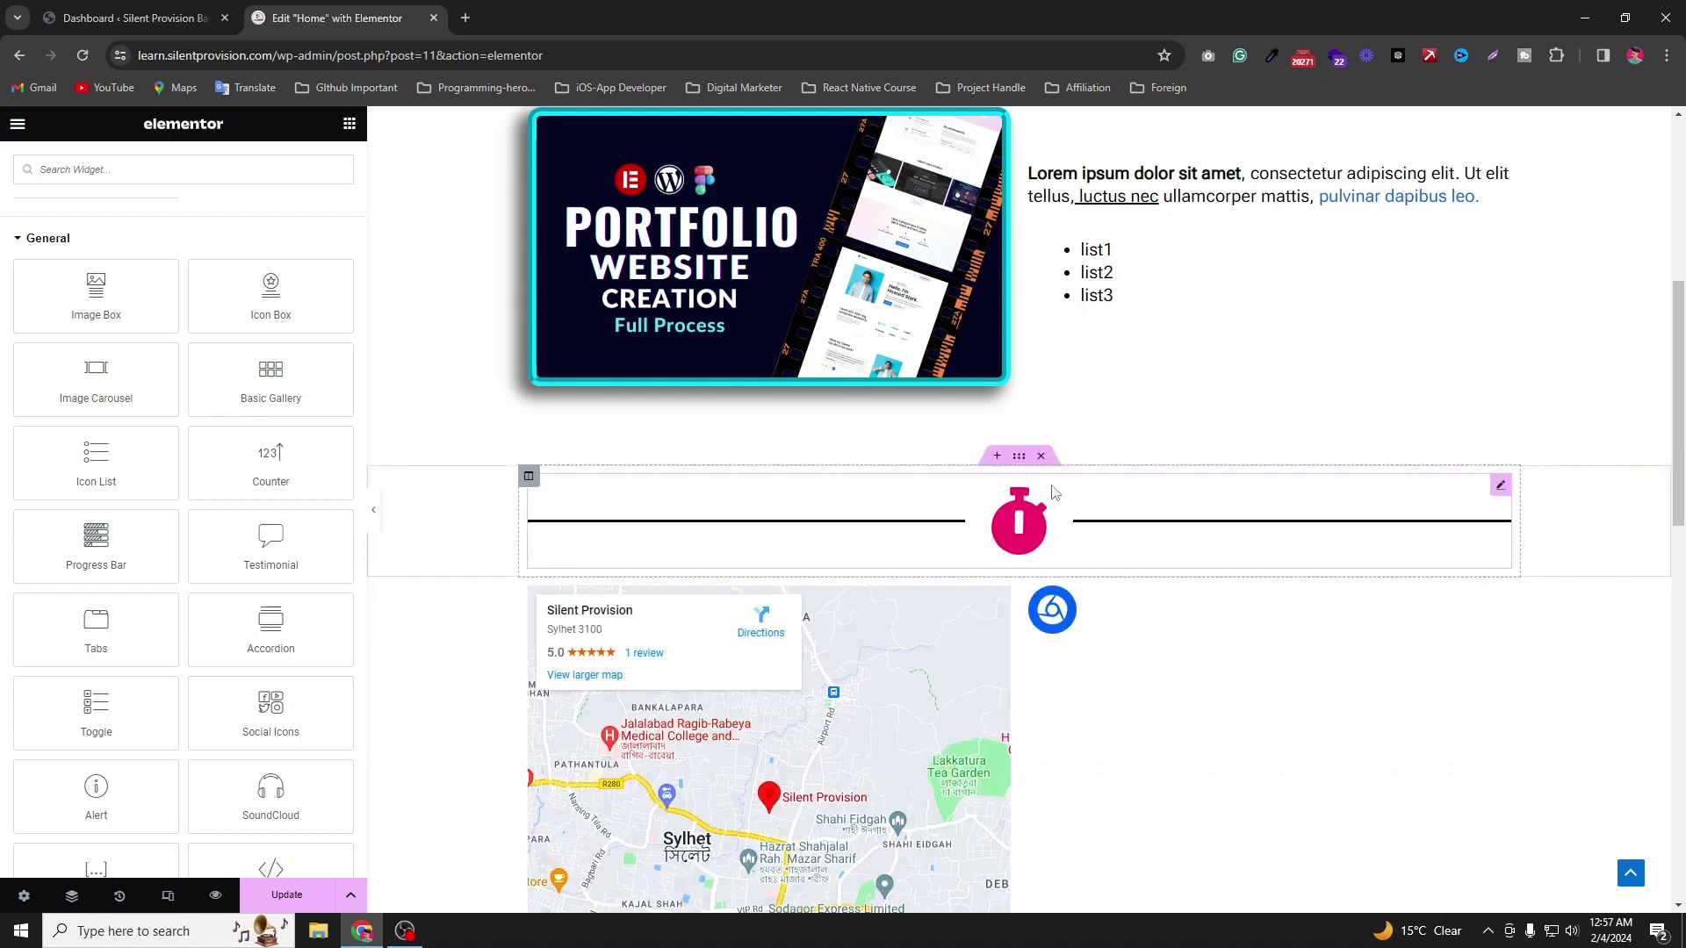
{"action": "left_click", "coordinate": [1040, 456]}
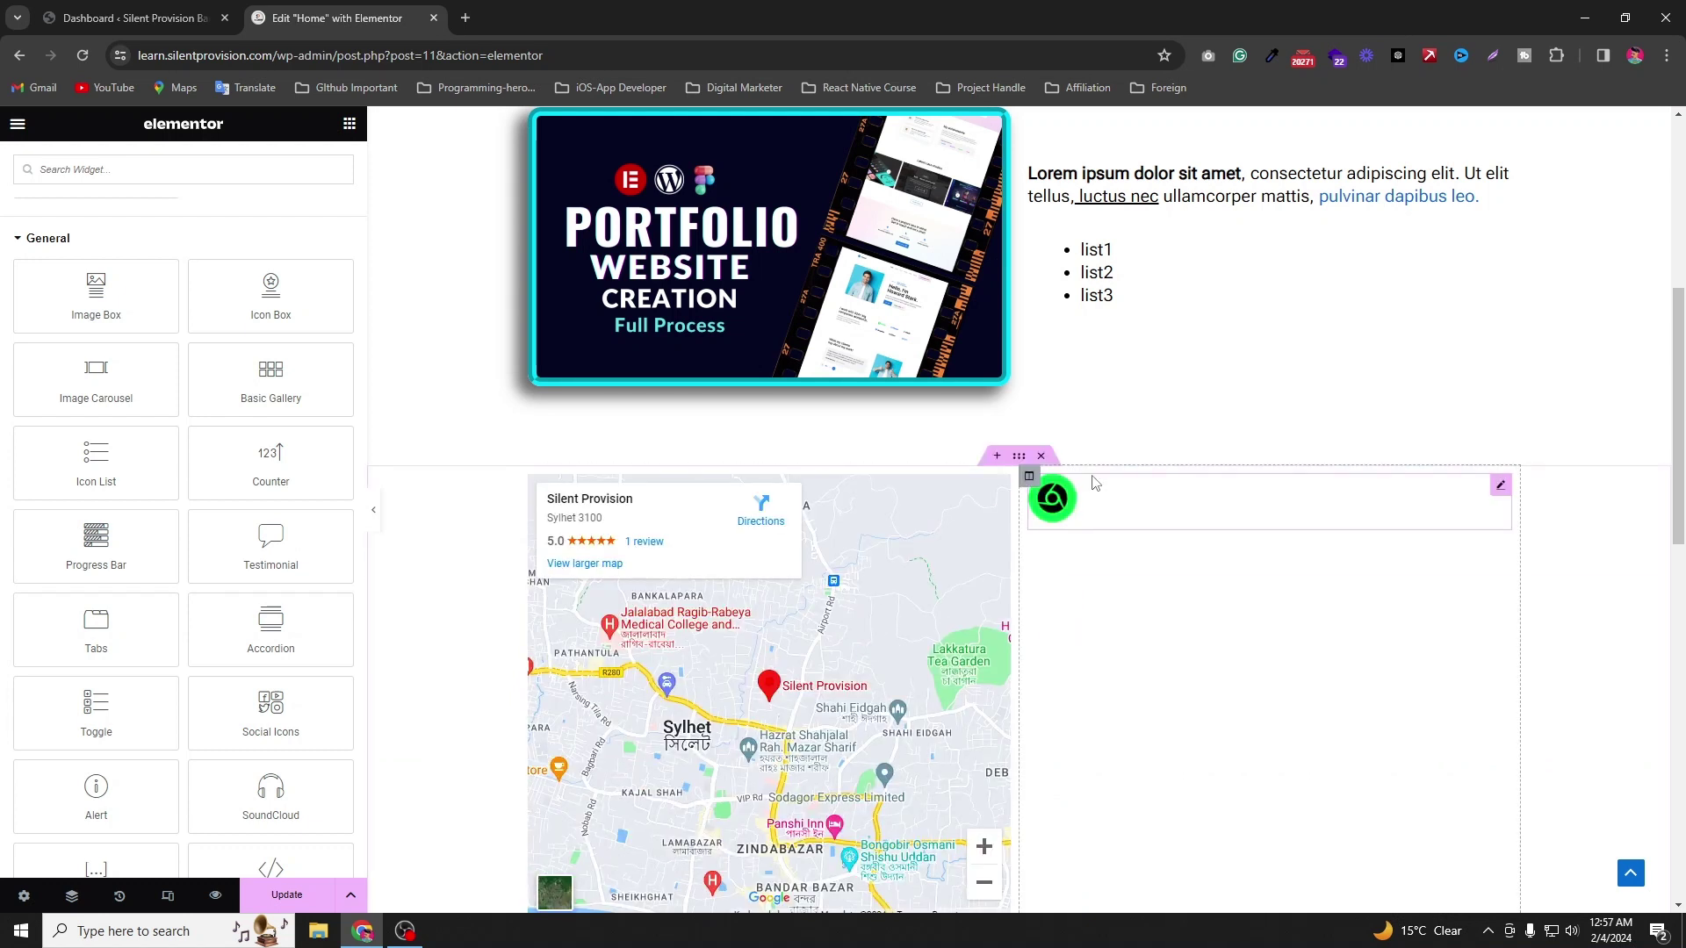
{"action": "left_click", "coordinate": [1041, 455]}
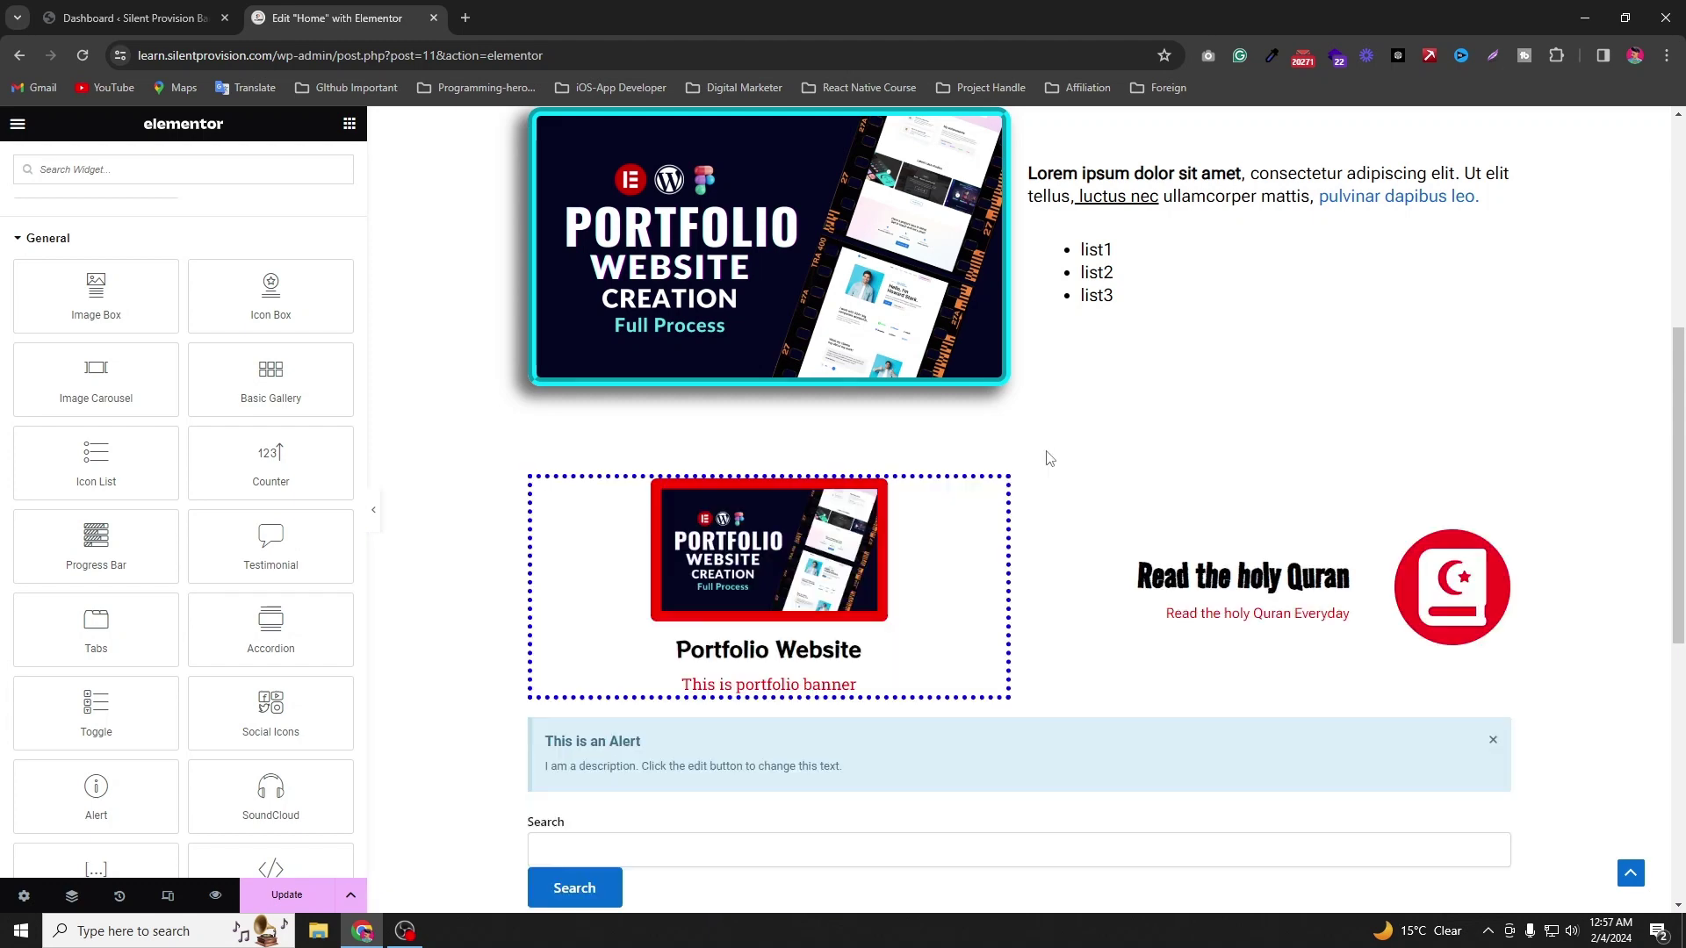
{"action": "left_click", "coordinate": [1041, 456]}
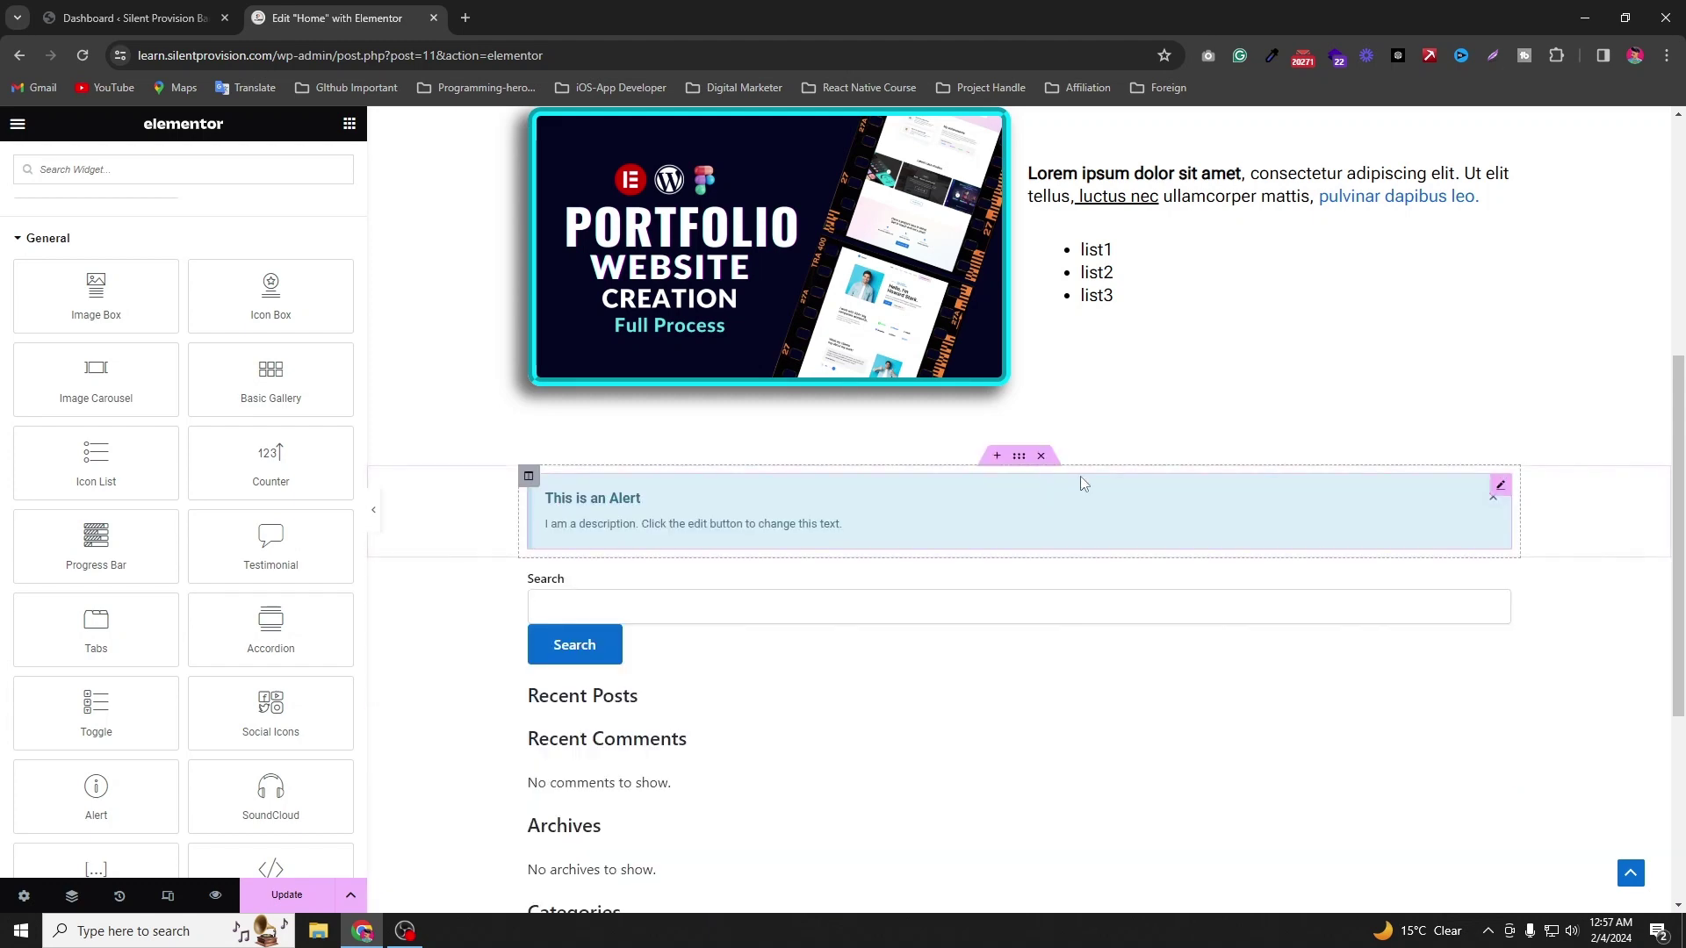
{"action": "left_click", "coordinate": [1042, 456]}
{"action": "left_click", "coordinate": [1040, 455]}
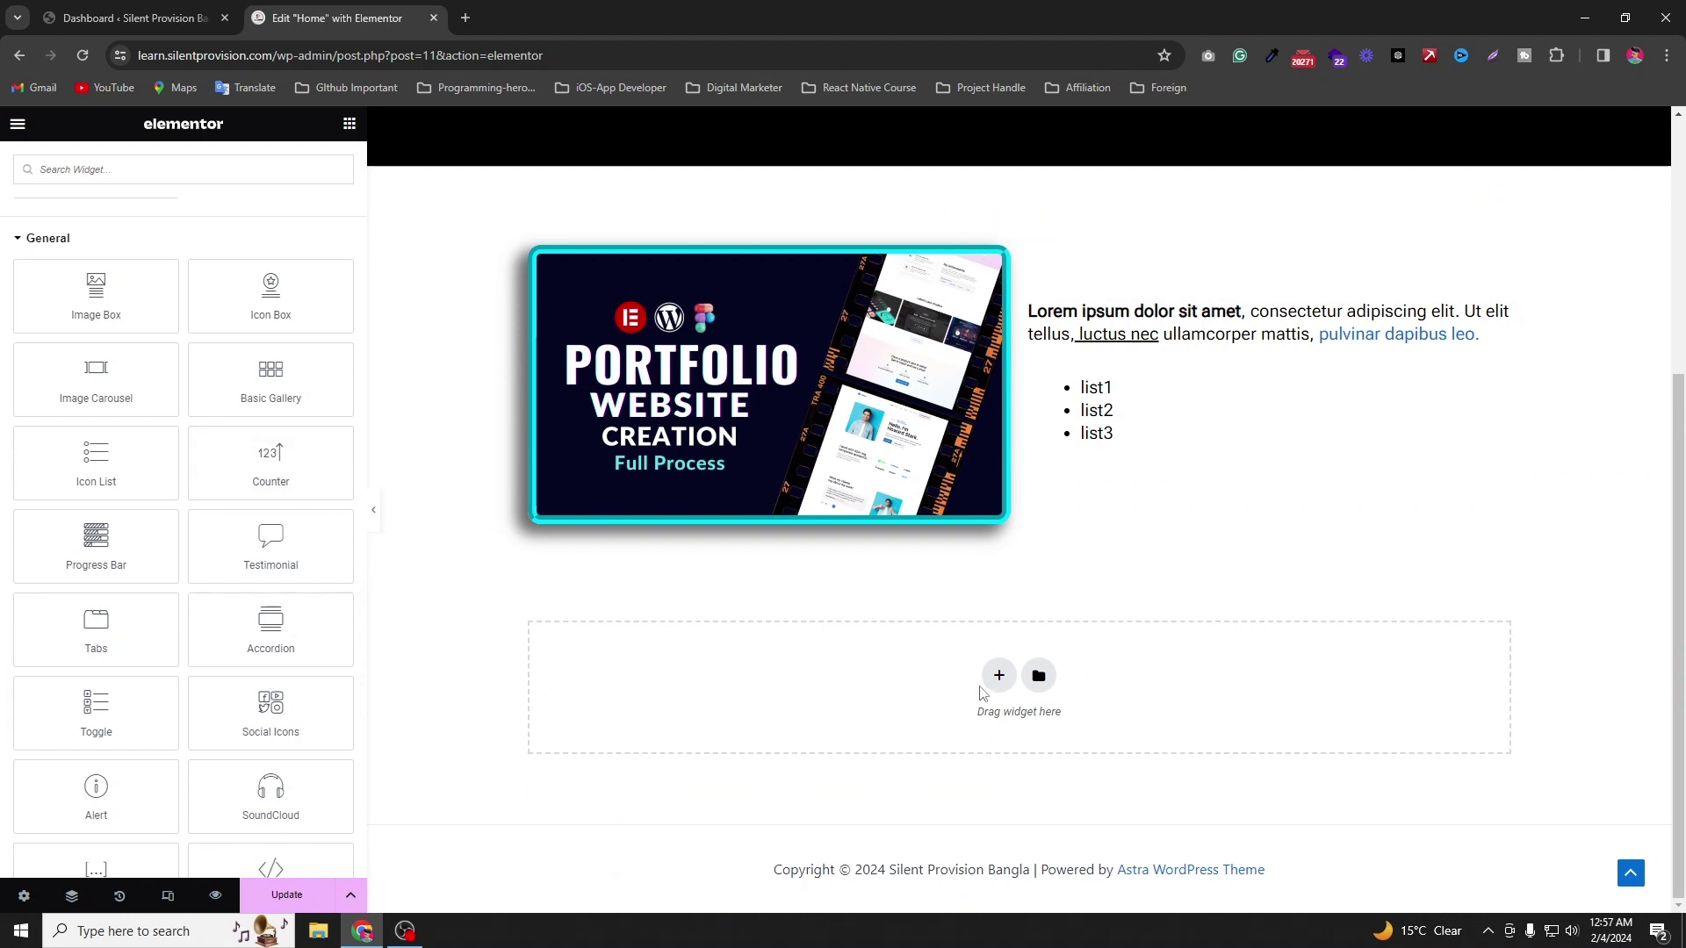
Step: Add a single-column section below the portfolio section and place an Image Carousel widget in it
{"action": "left_click", "coordinate": [1000, 675]}
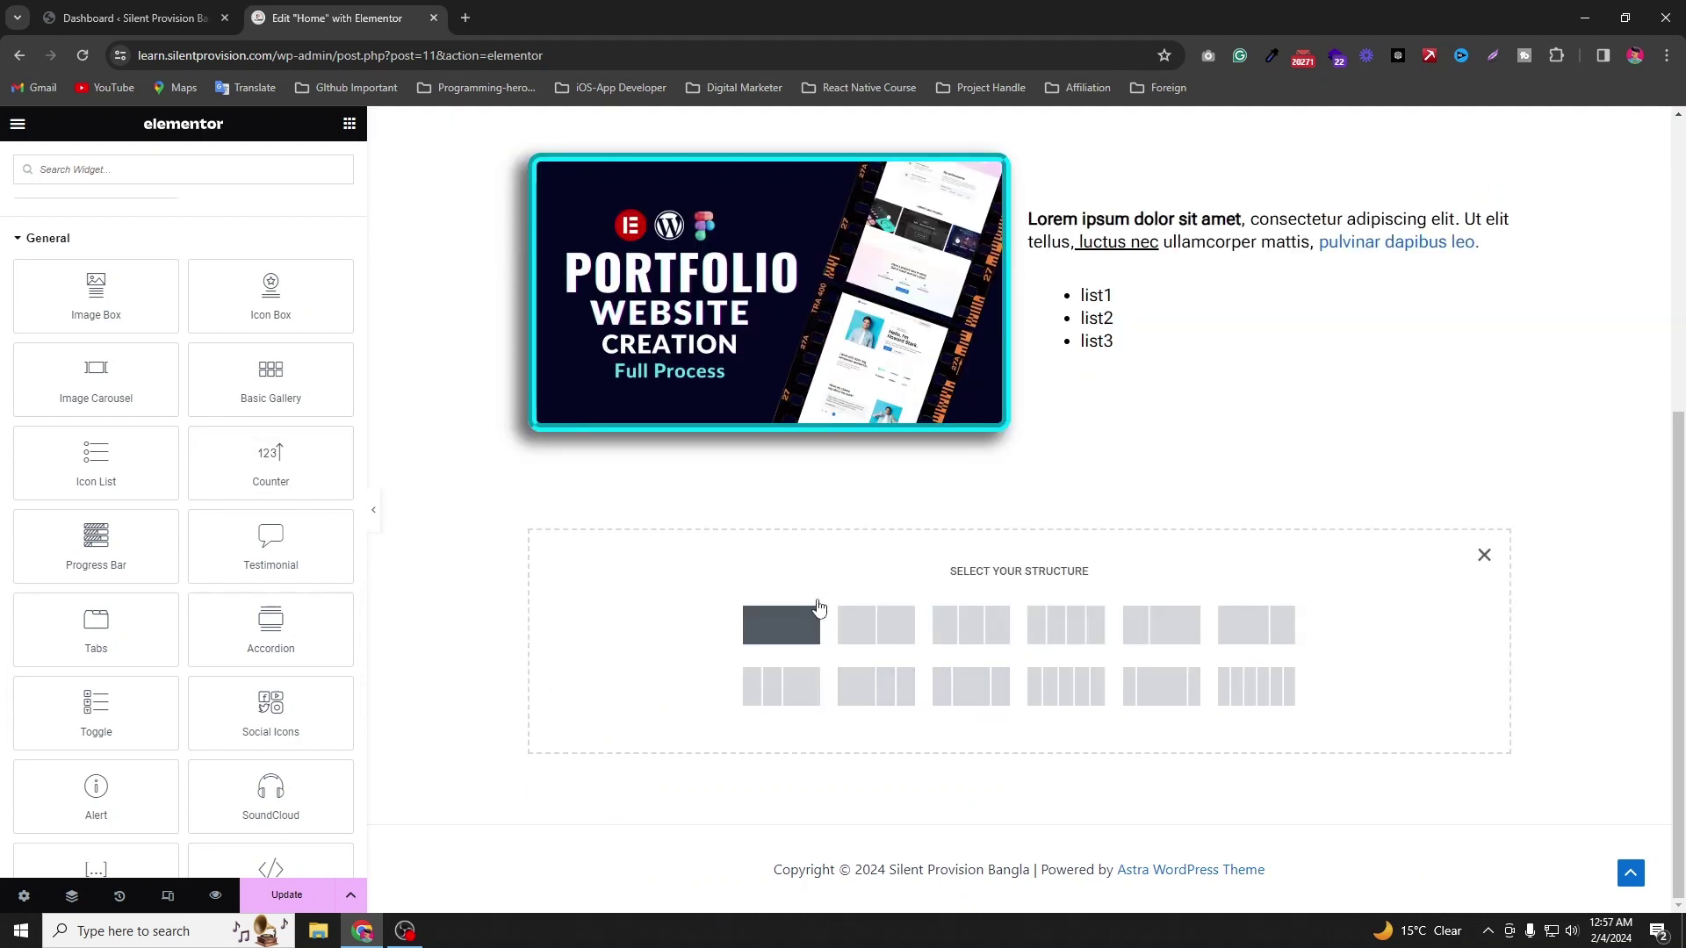
{"action": "left_click", "coordinate": [798, 631]}
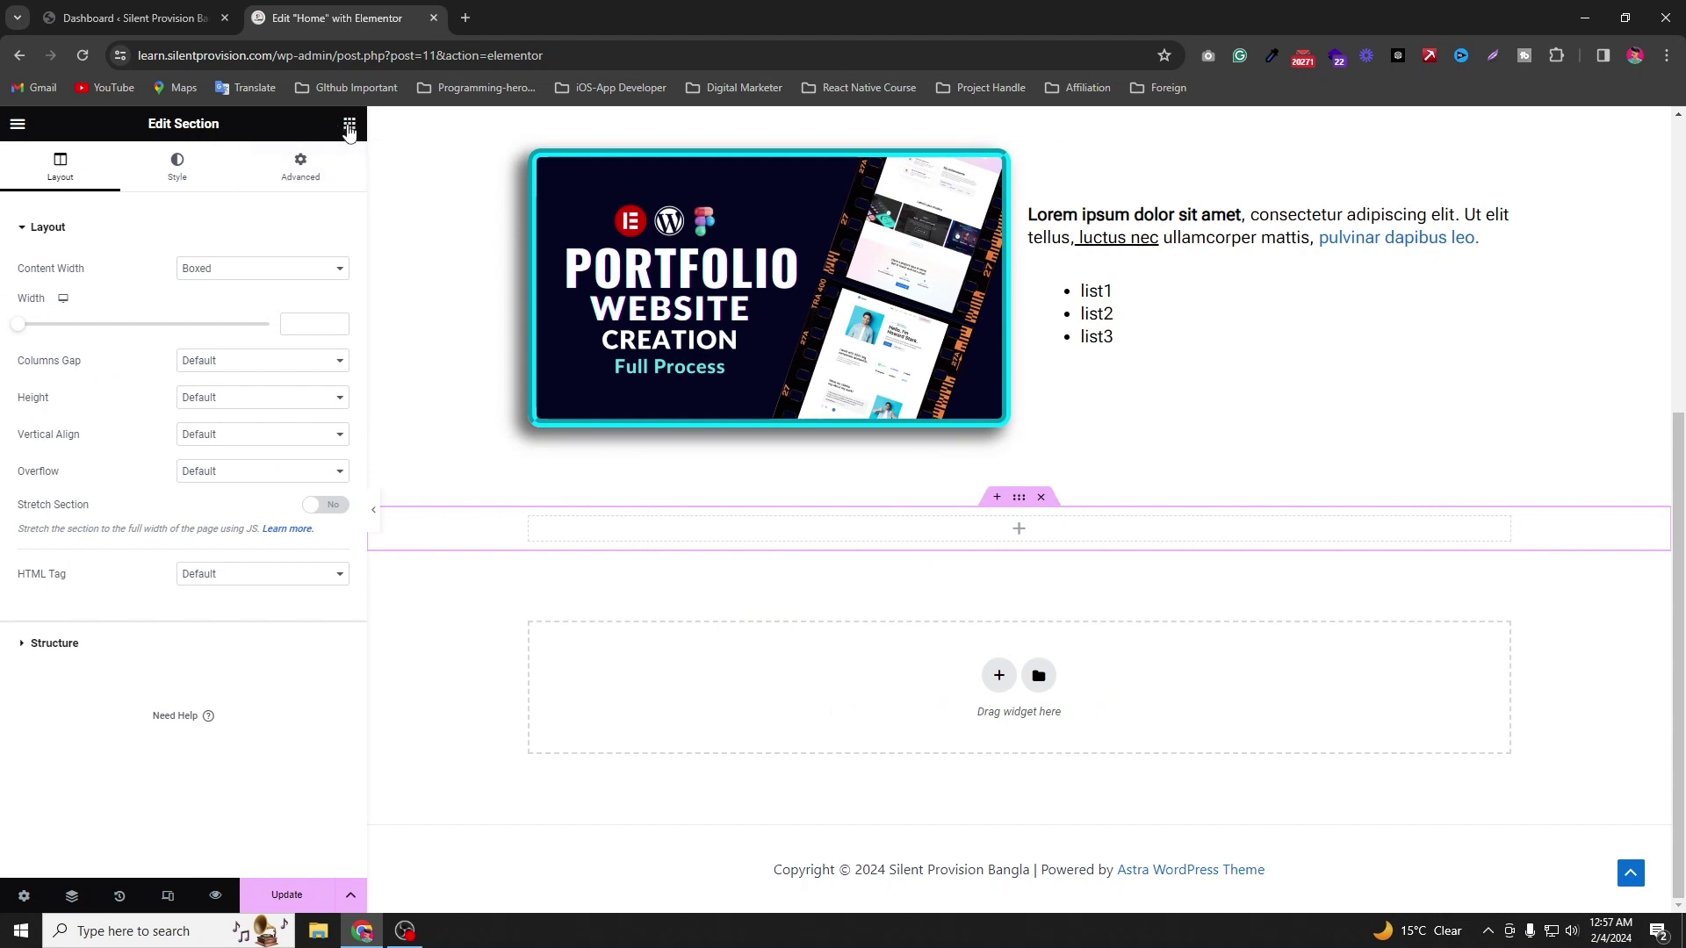
{"action": "left_click", "coordinate": [349, 125]}
{"action": "scroll", "coordinate": [195, 556], "scroll_direction": "down", "scroll_amount": 10}
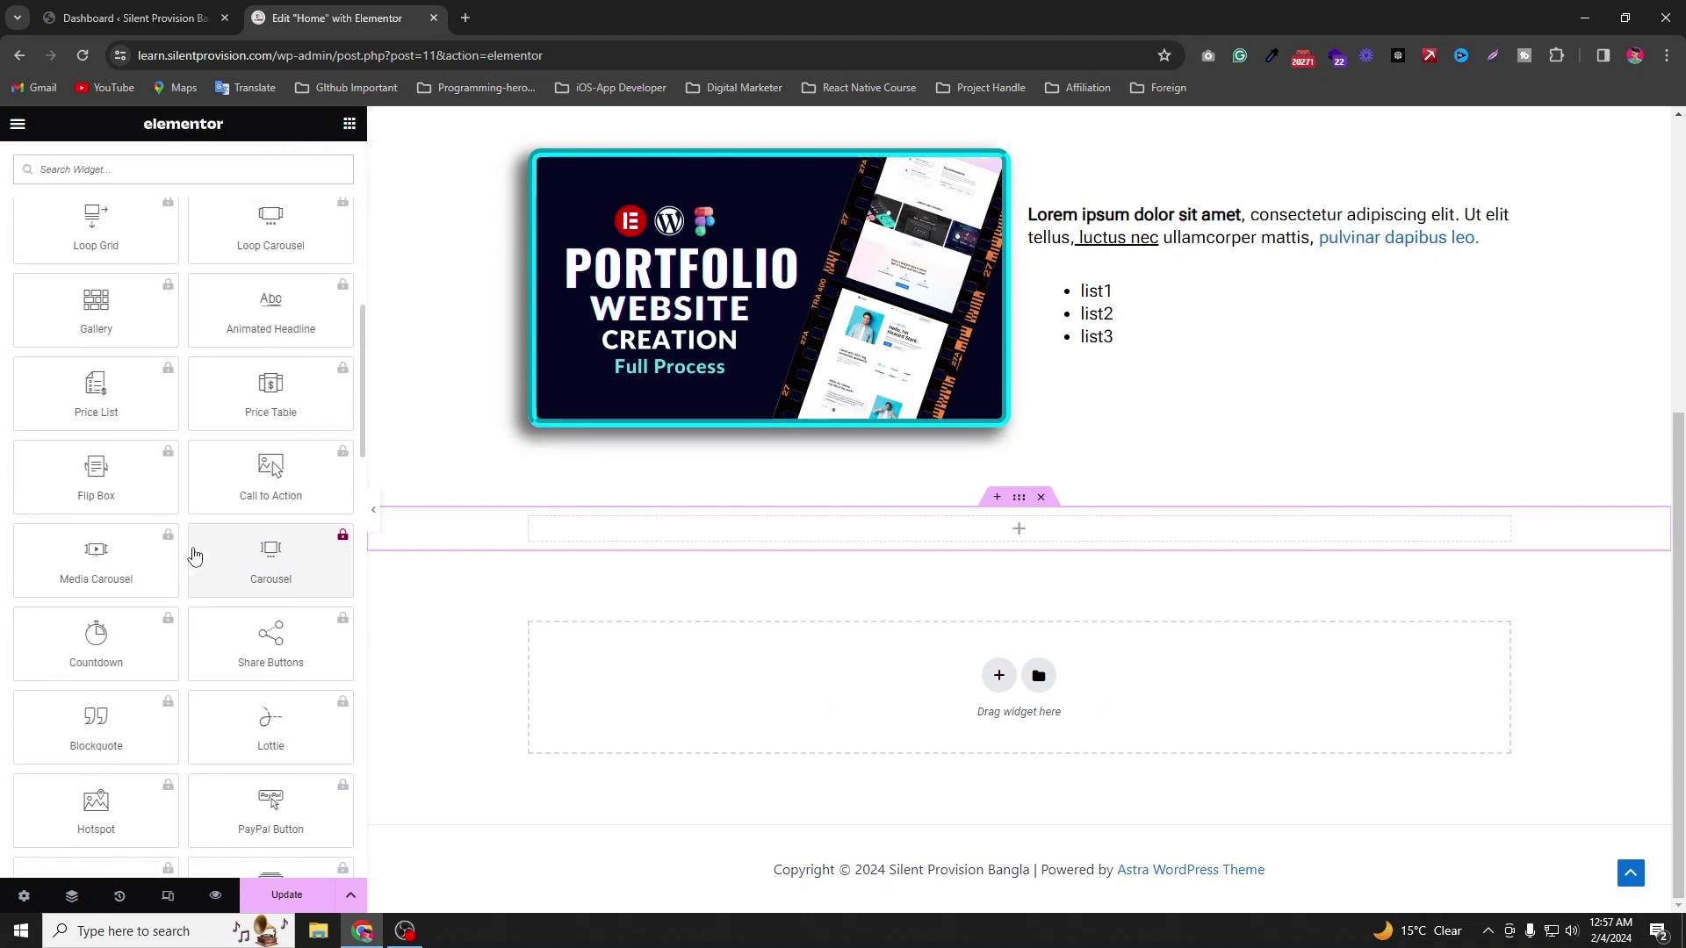
{"action": "scroll", "coordinate": [195, 556], "scroll_direction": "down", "scroll_amount": 15}
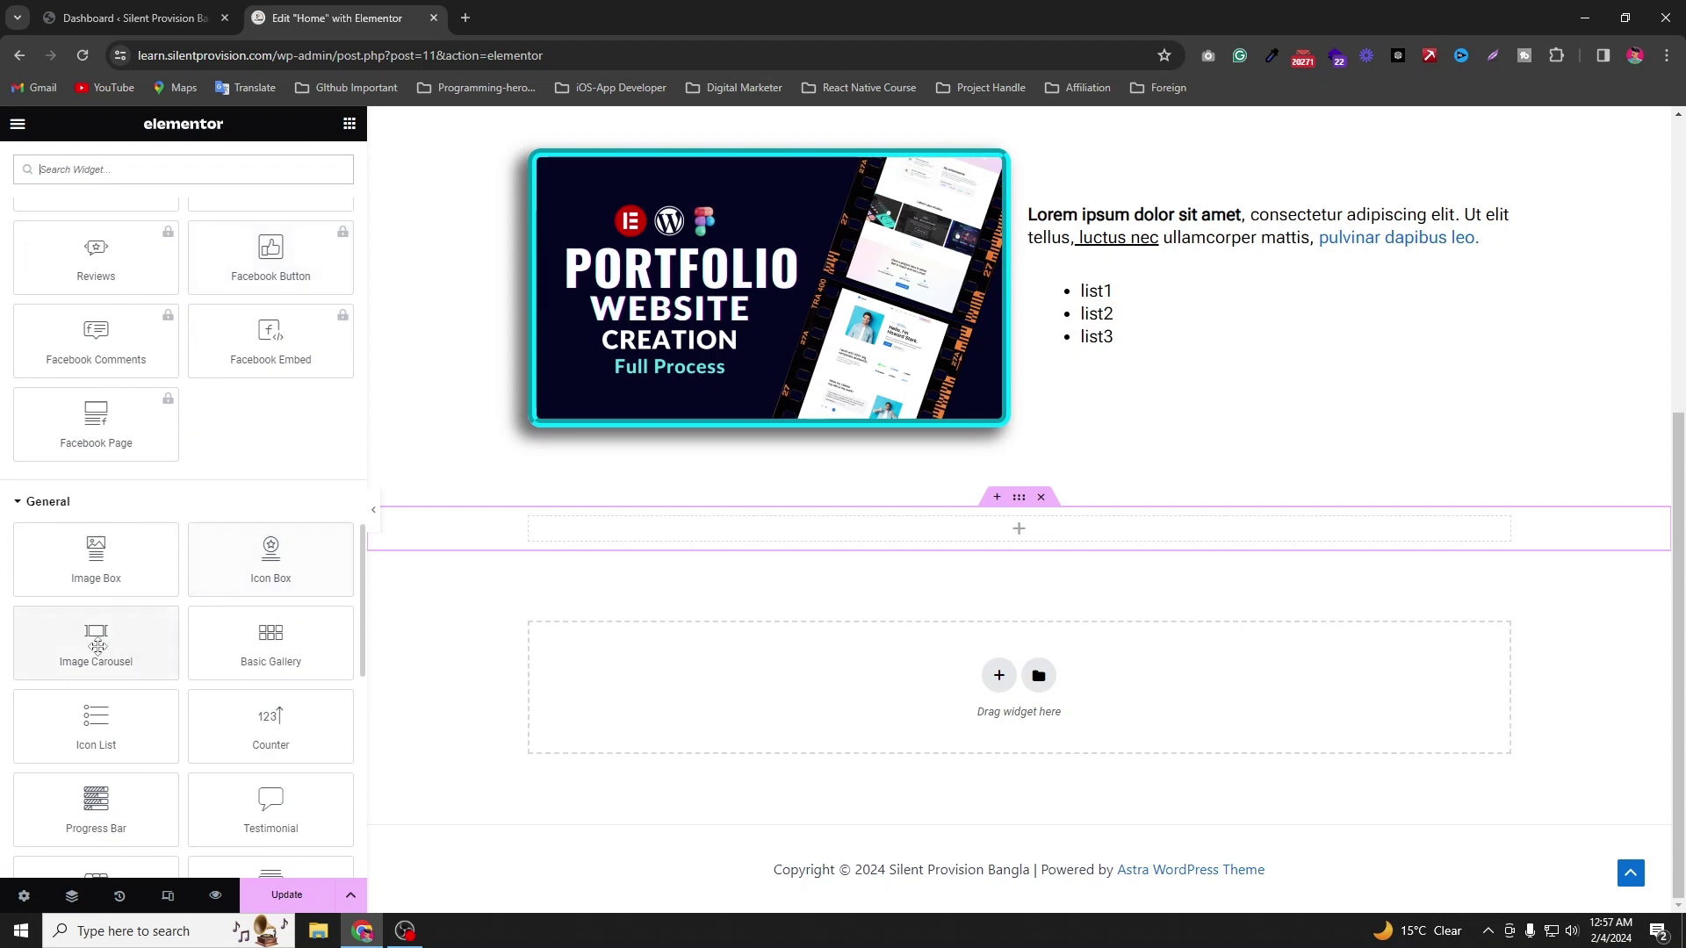
{"action": "scroll", "coordinate": [98, 646], "scroll_direction": "down", "scroll_amount": 1}
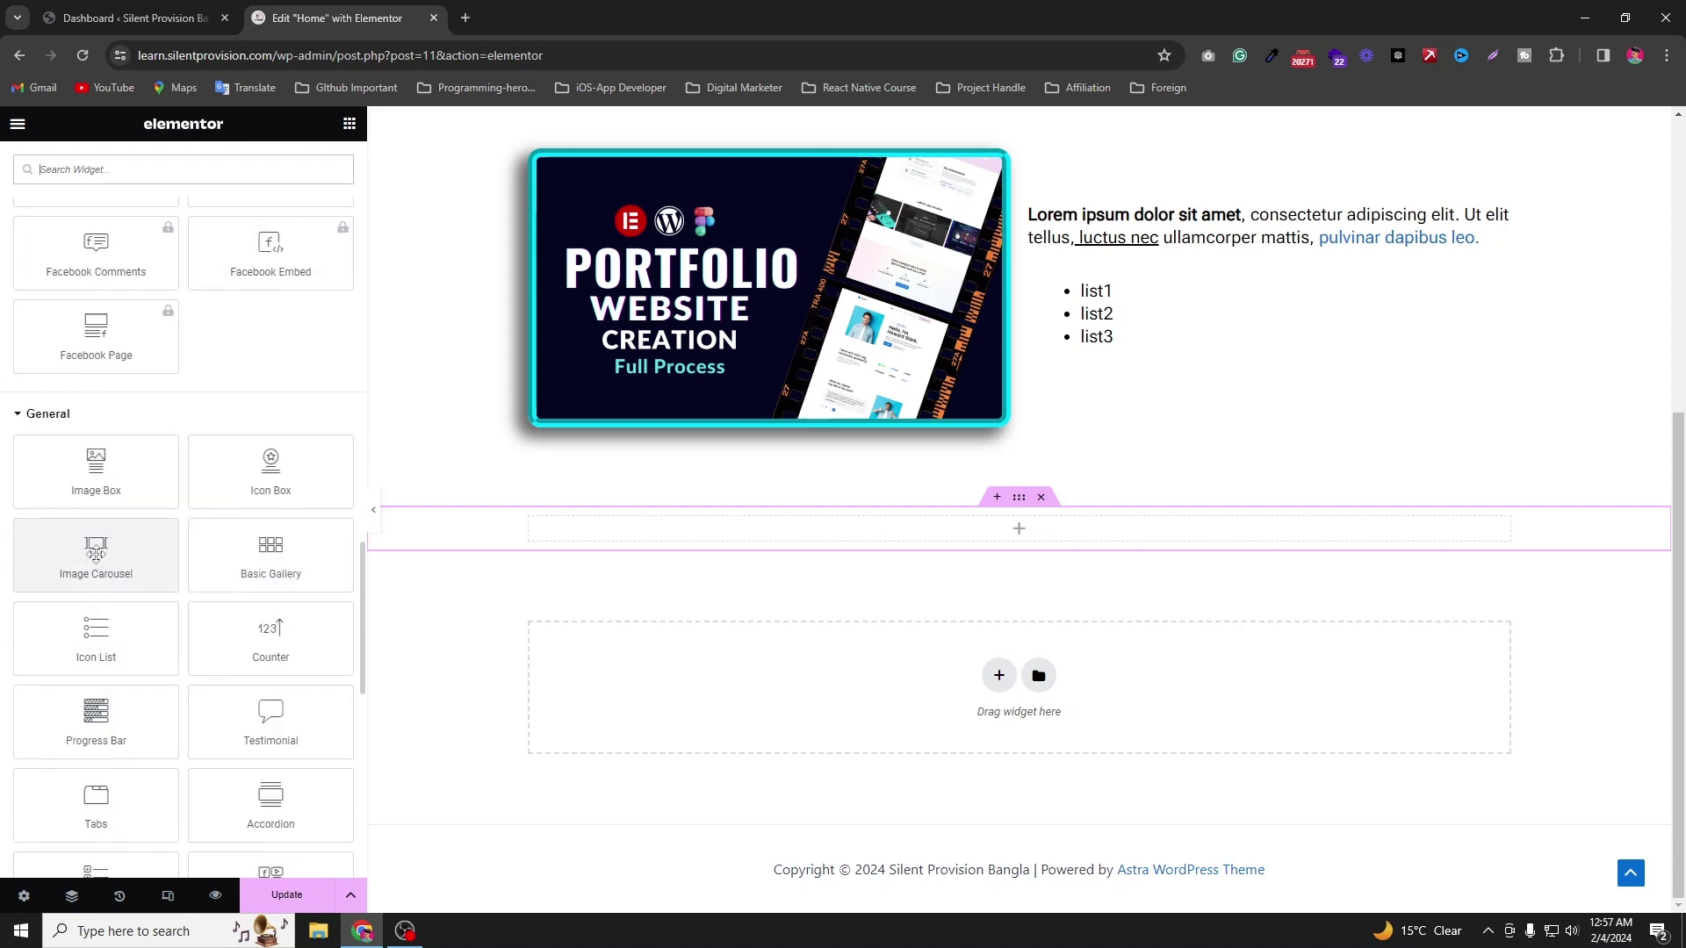
{"action": "left_click_drag", "start_coordinate": [96, 555], "coordinate": [985, 545]}
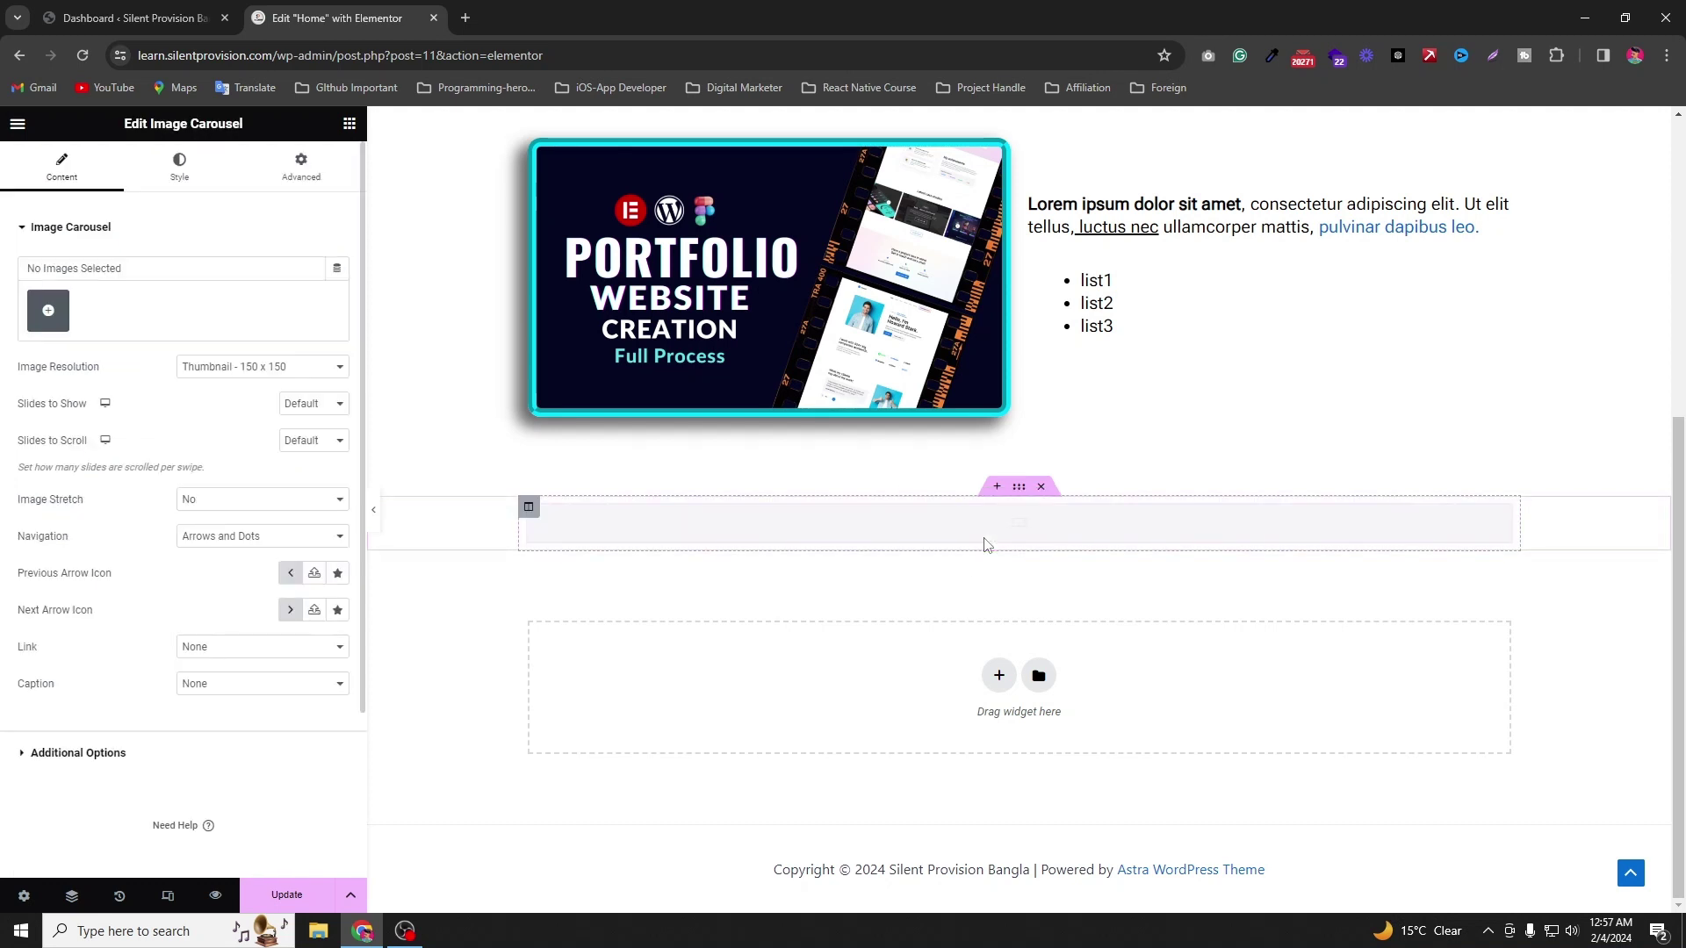
Step: Fill the carousel with three adjacent media library images: the Part - 19 mail thumbnail, the Portfolio Website banner and the Elementor Part - 02 thumbnail
{"action": "left_click", "coordinate": [46, 318]}
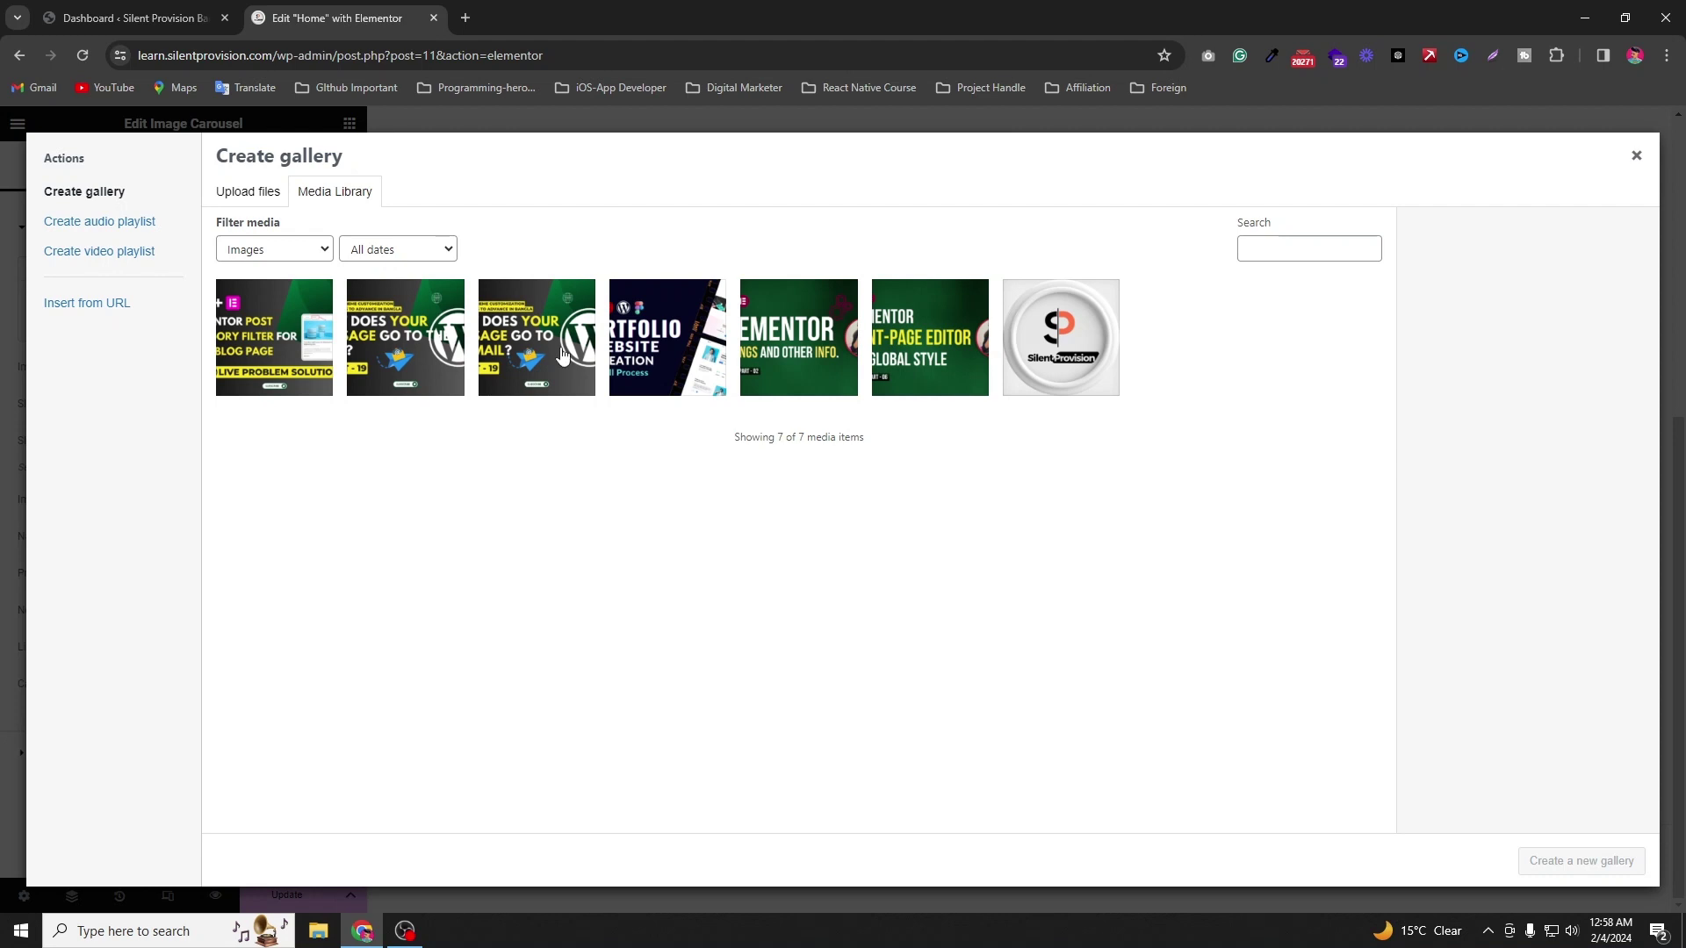
{"action": "left_click", "coordinate": [562, 379]}
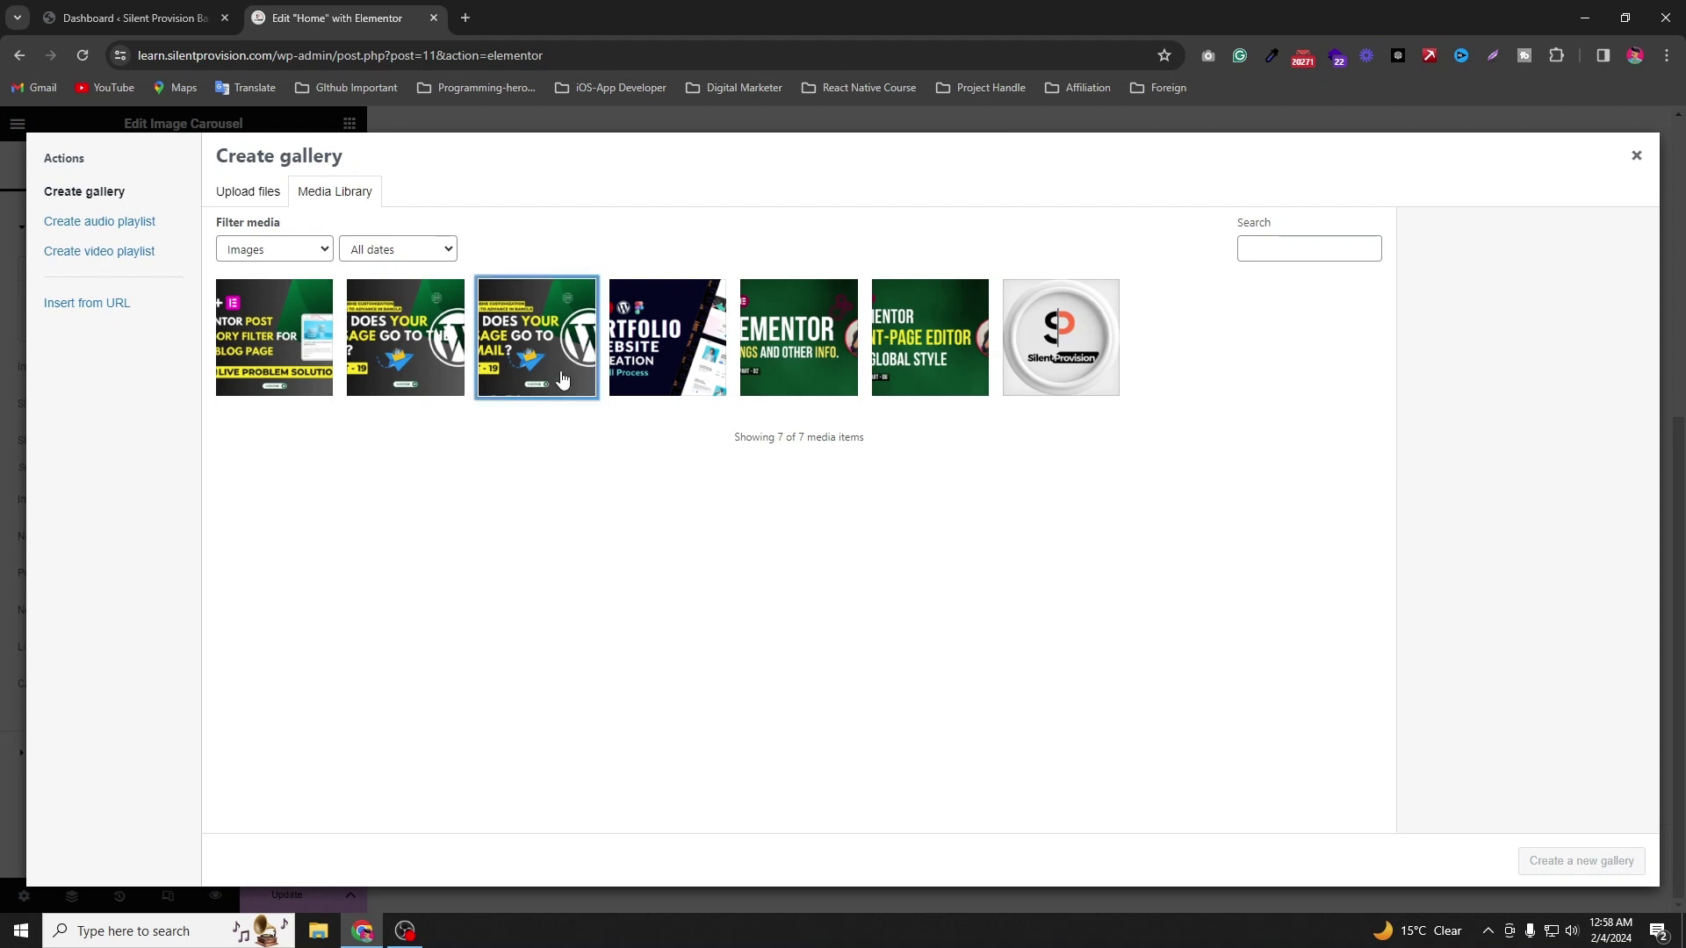
{"action": "left_click", "coordinate": [815, 356], "text": "shift"}
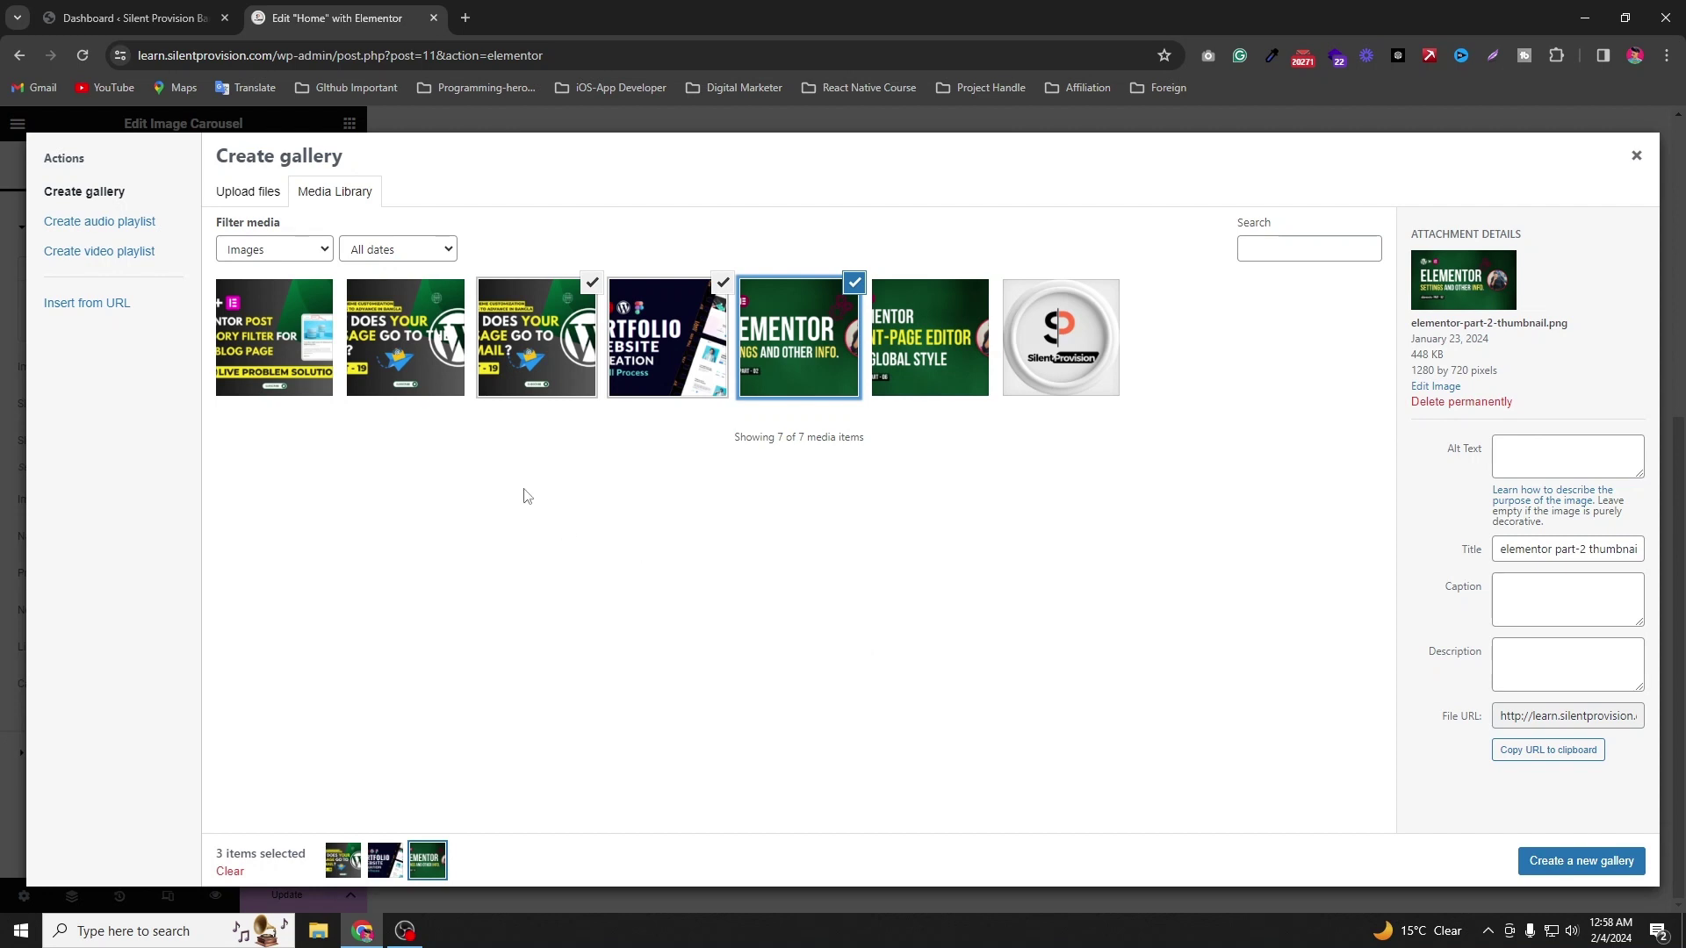
{"action": "left_click", "coordinate": [1572, 860]}
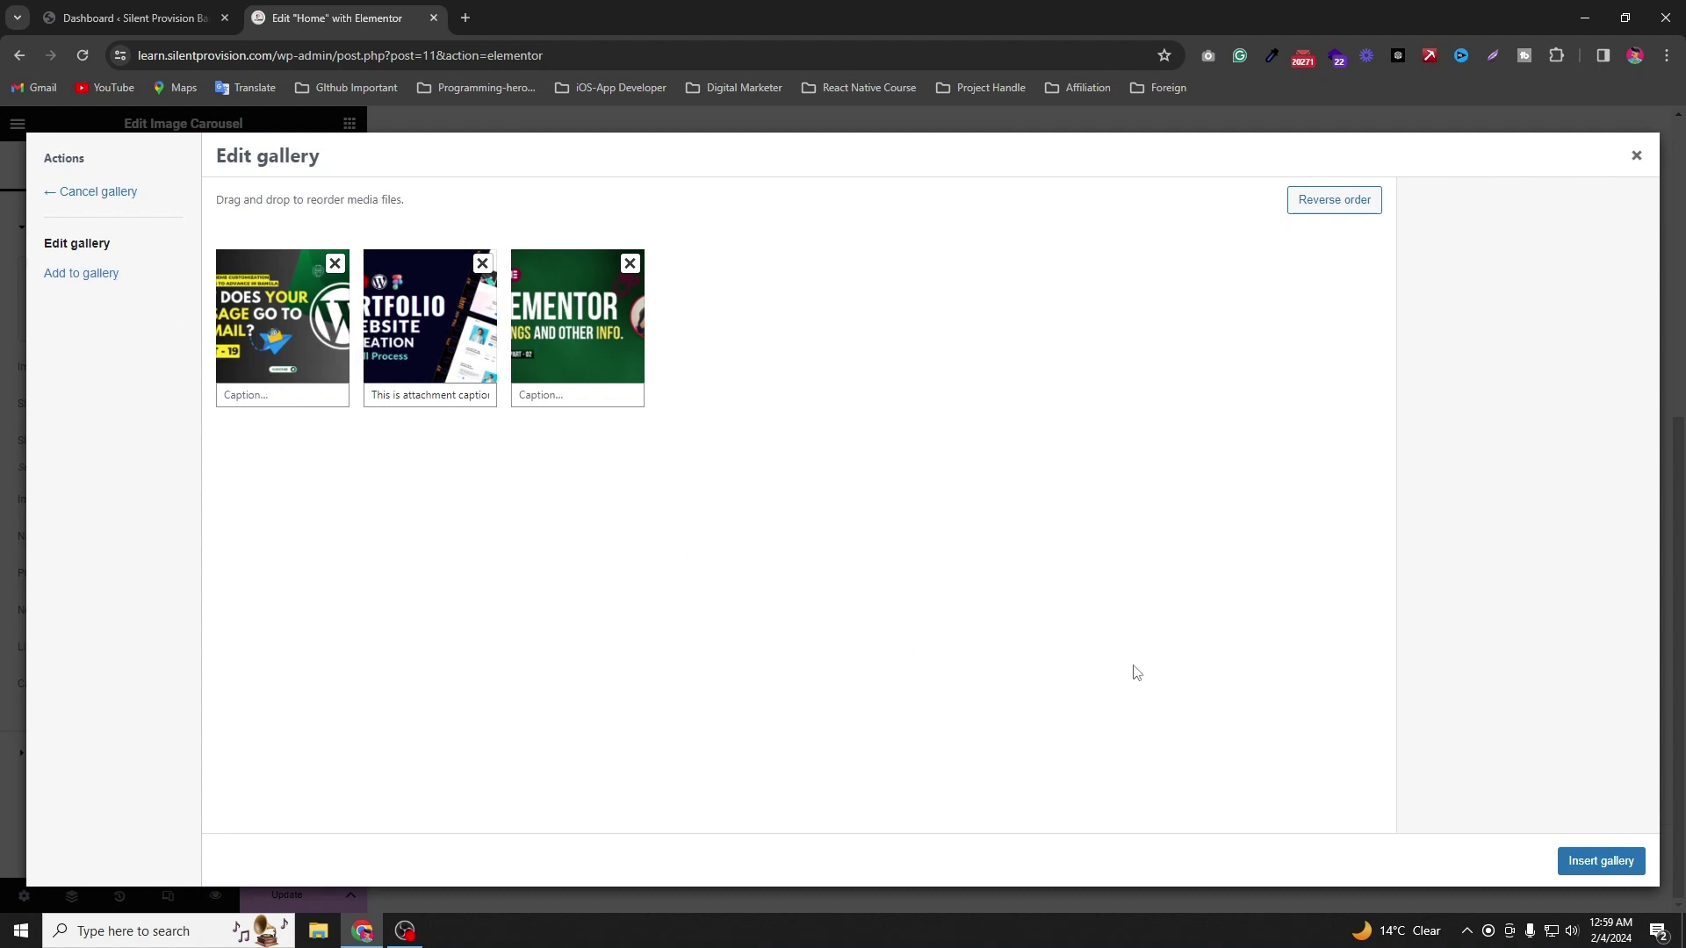
{"action": "left_click", "coordinate": [1598, 862]}
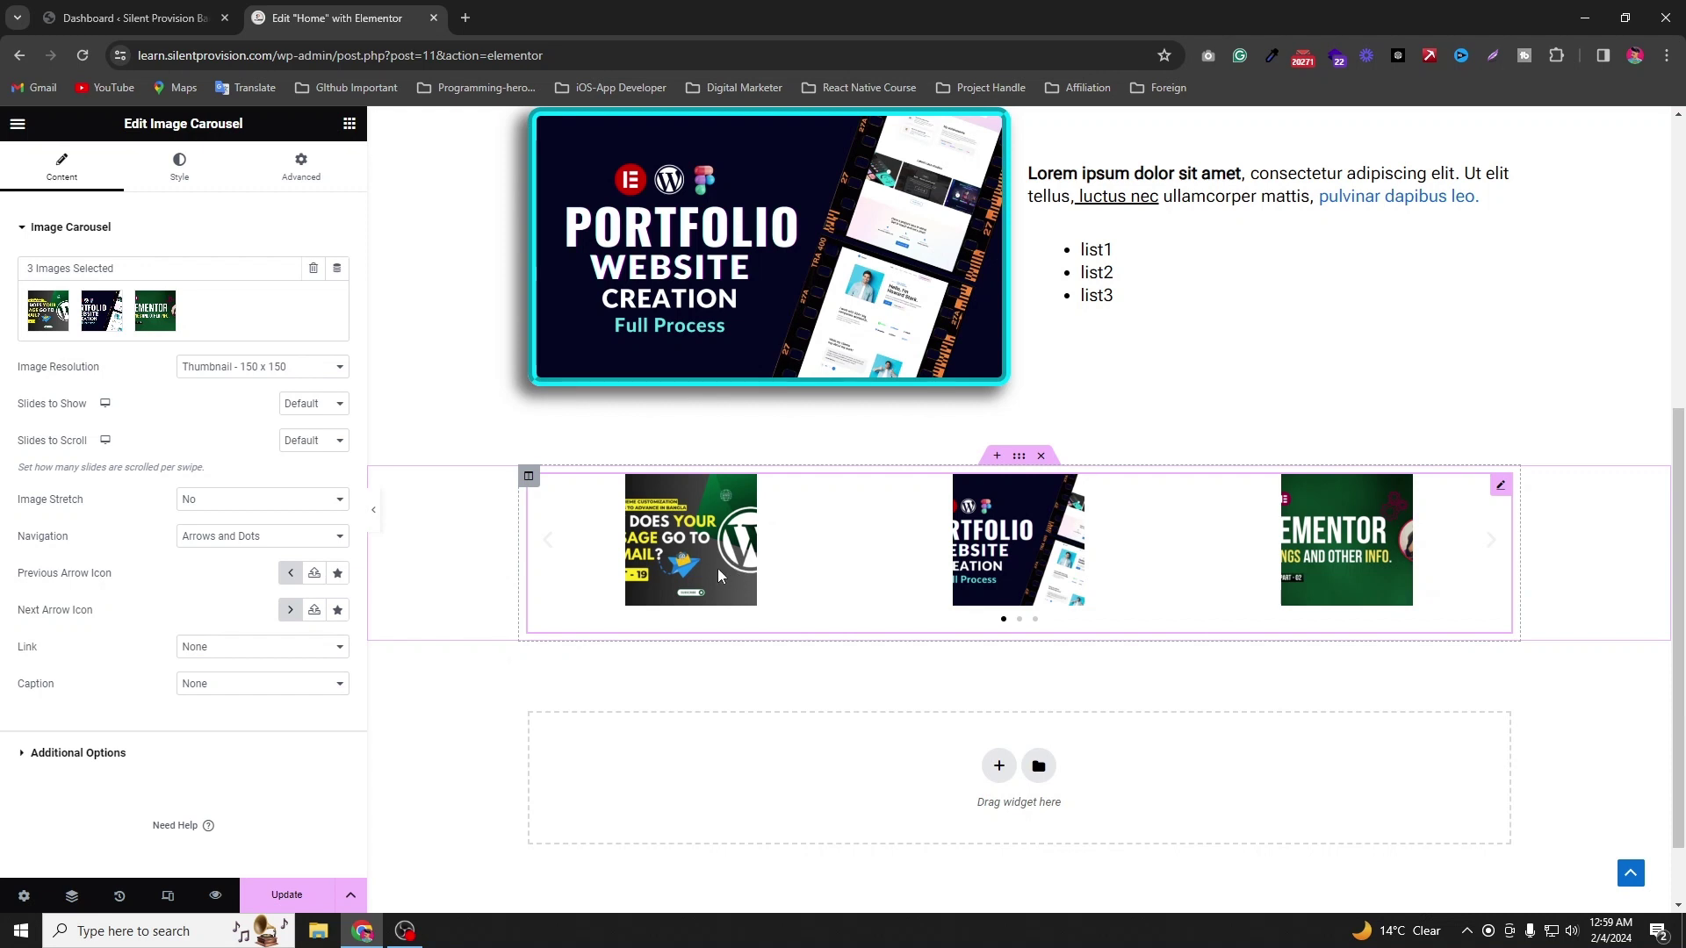
Step: Set the carousel's image resolution to Full and its number of slides to show to 1
{"action": "scroll", "coordinate": [1098, 553], "scroll_direction": "down", "scroll_amount": 1}
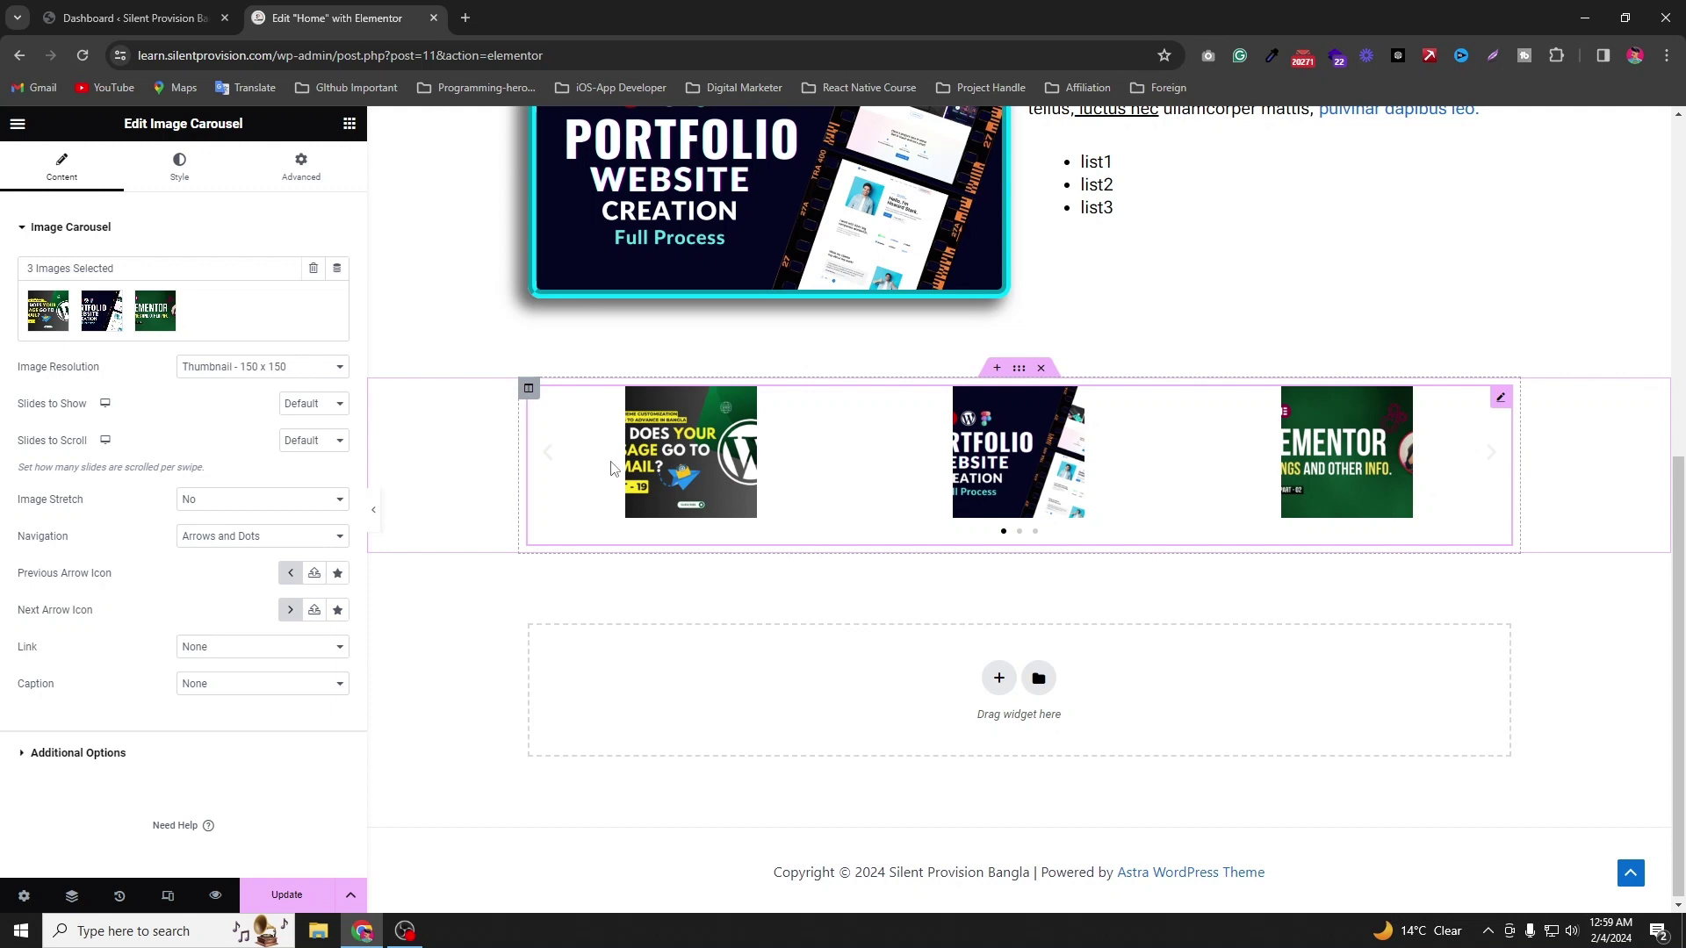
{"action": "left_click", "coordinate": [258, 373]}
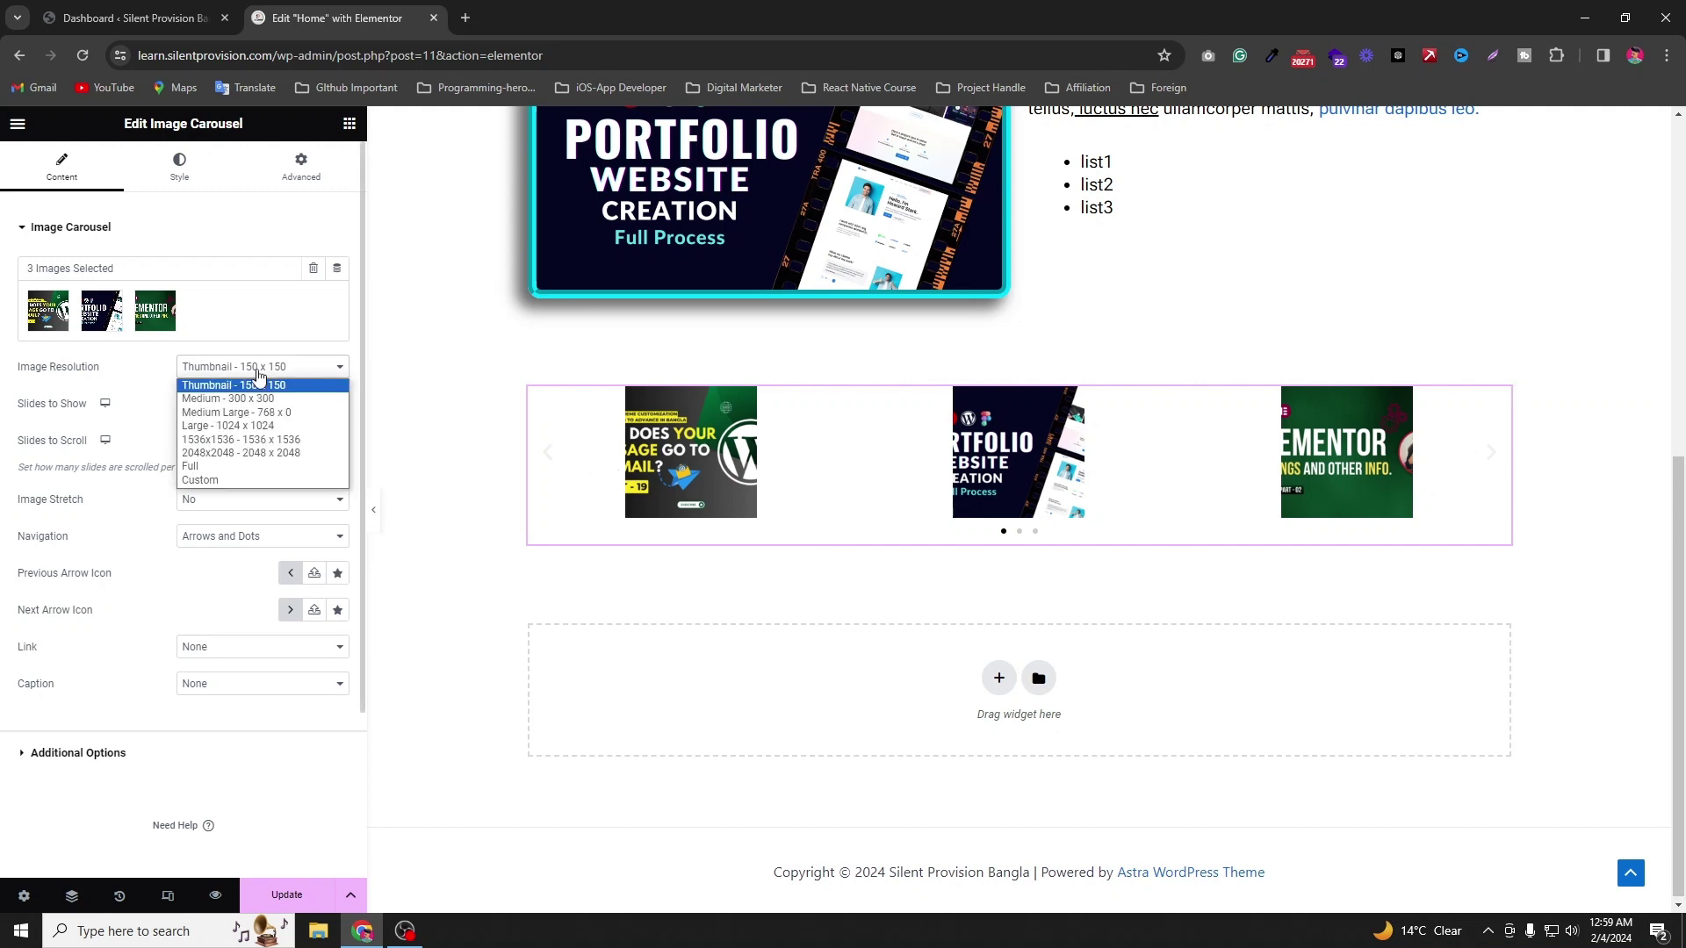
{"action": "left_click", "coordinate": [237, 466]}
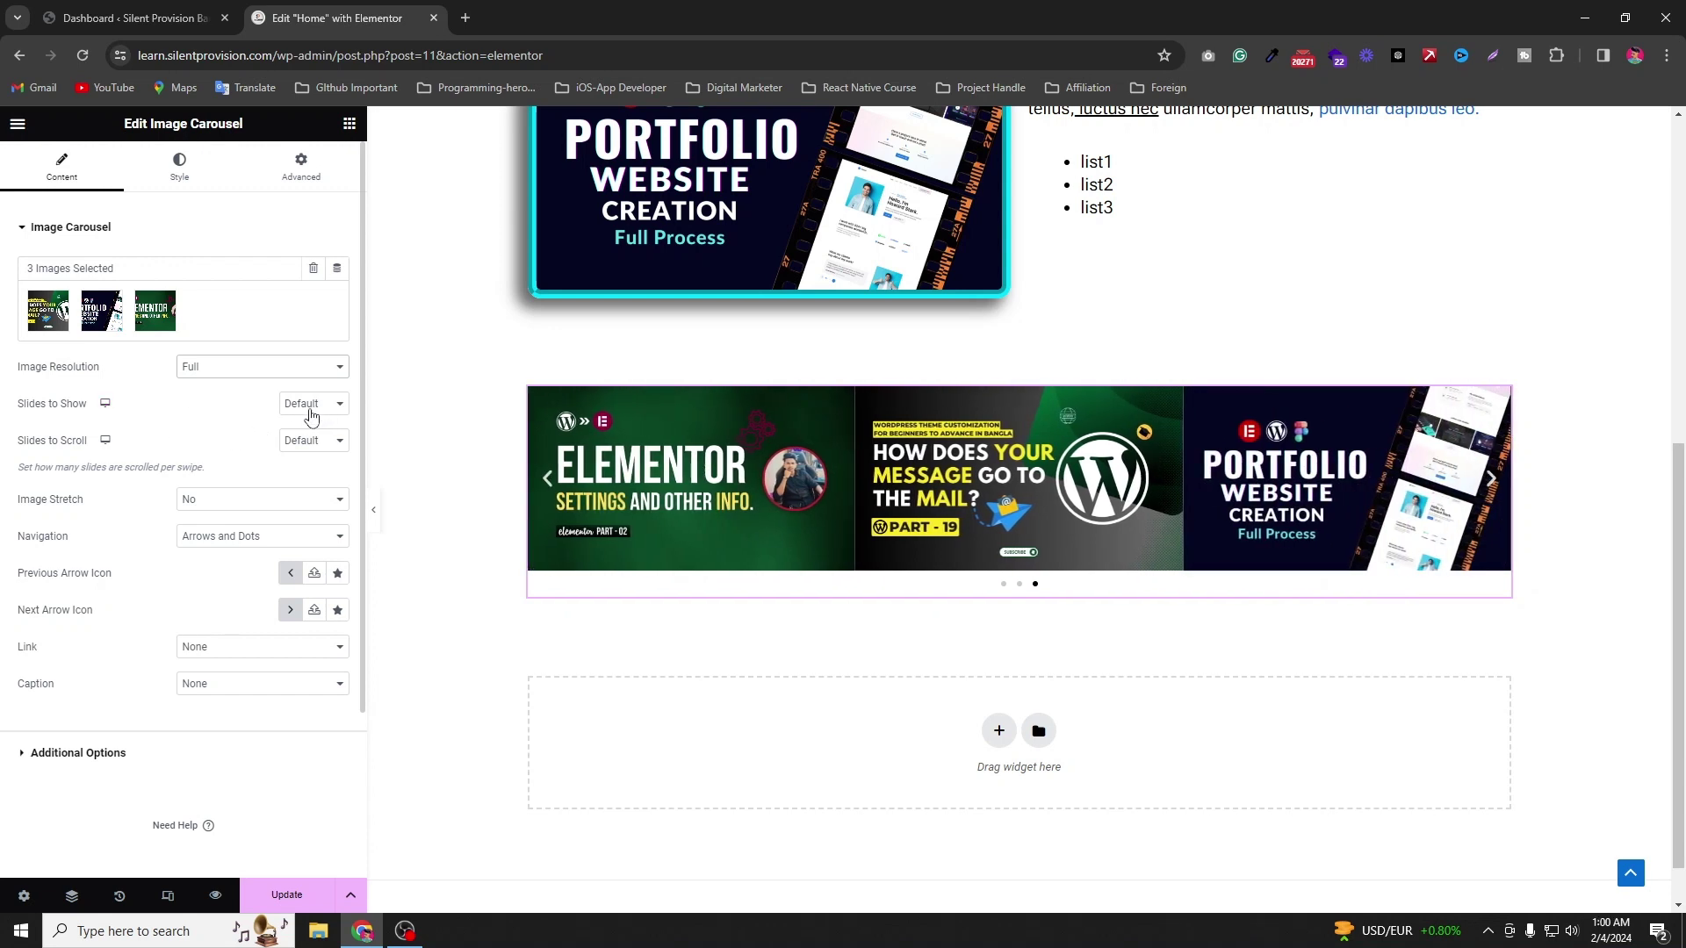
{"action": "left_click", "coordinate": [311, 415]}
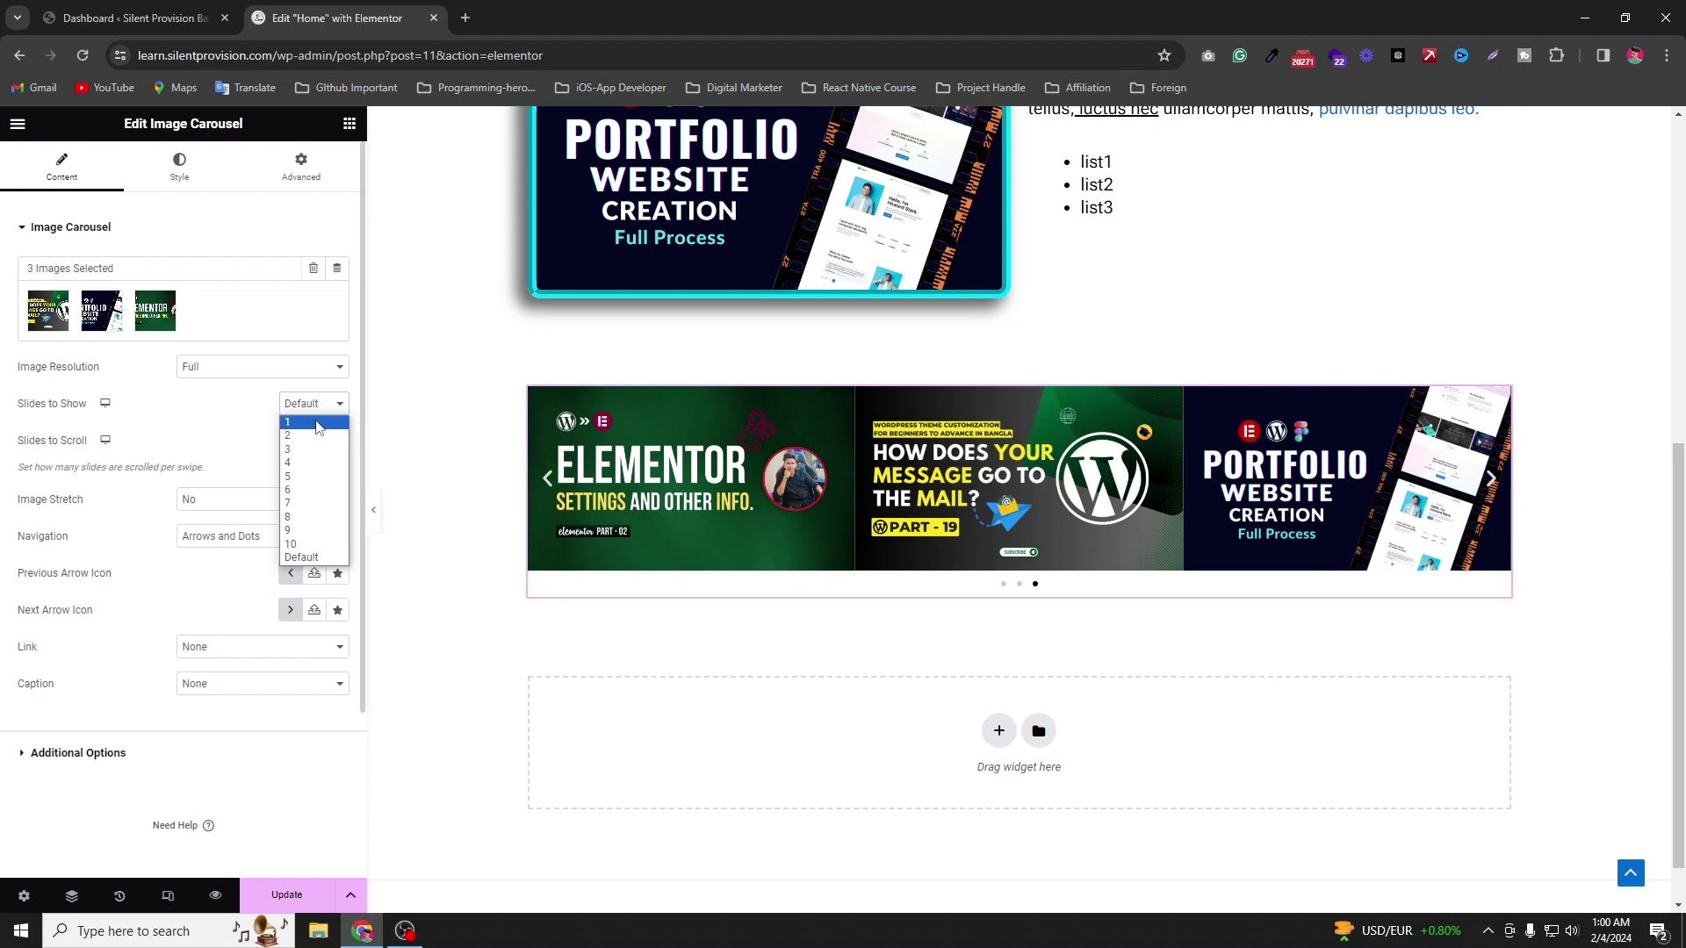
{"action": "left_click", "coordinate": [317, 423]}
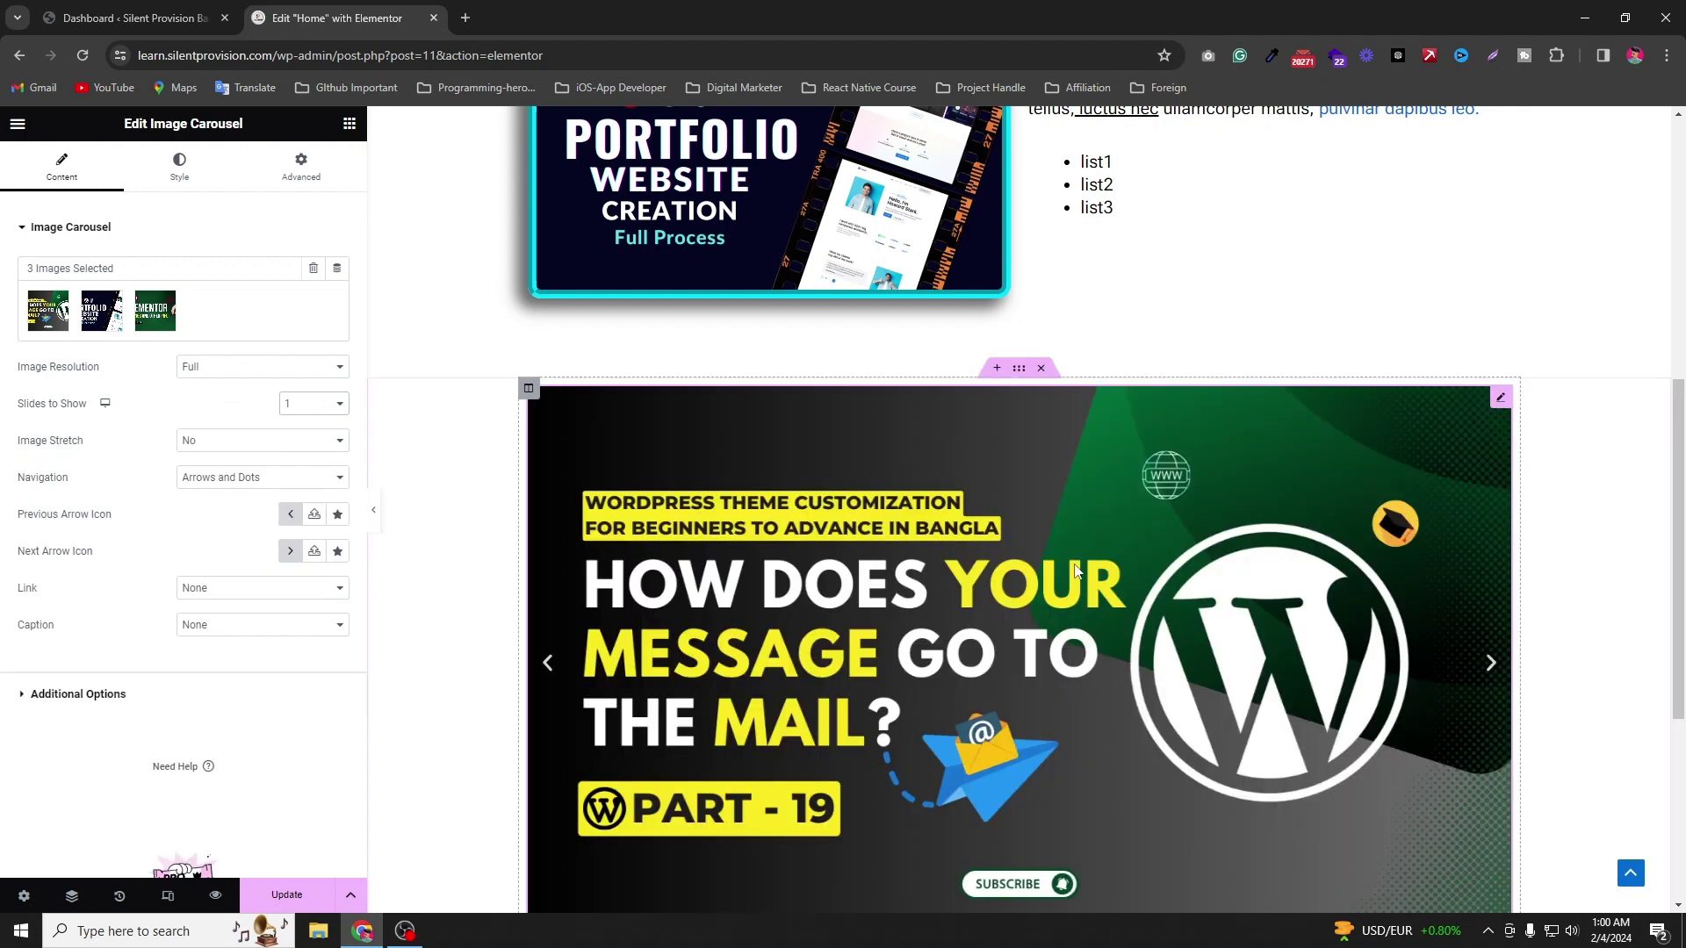
Step: Try showing 2 and 3 carousel slides at once, and return the number of slides to show to 1
{"action": "scroll", "coordinate": [645, 542], "scroll_direction": "down", "scroll_amount": 2}
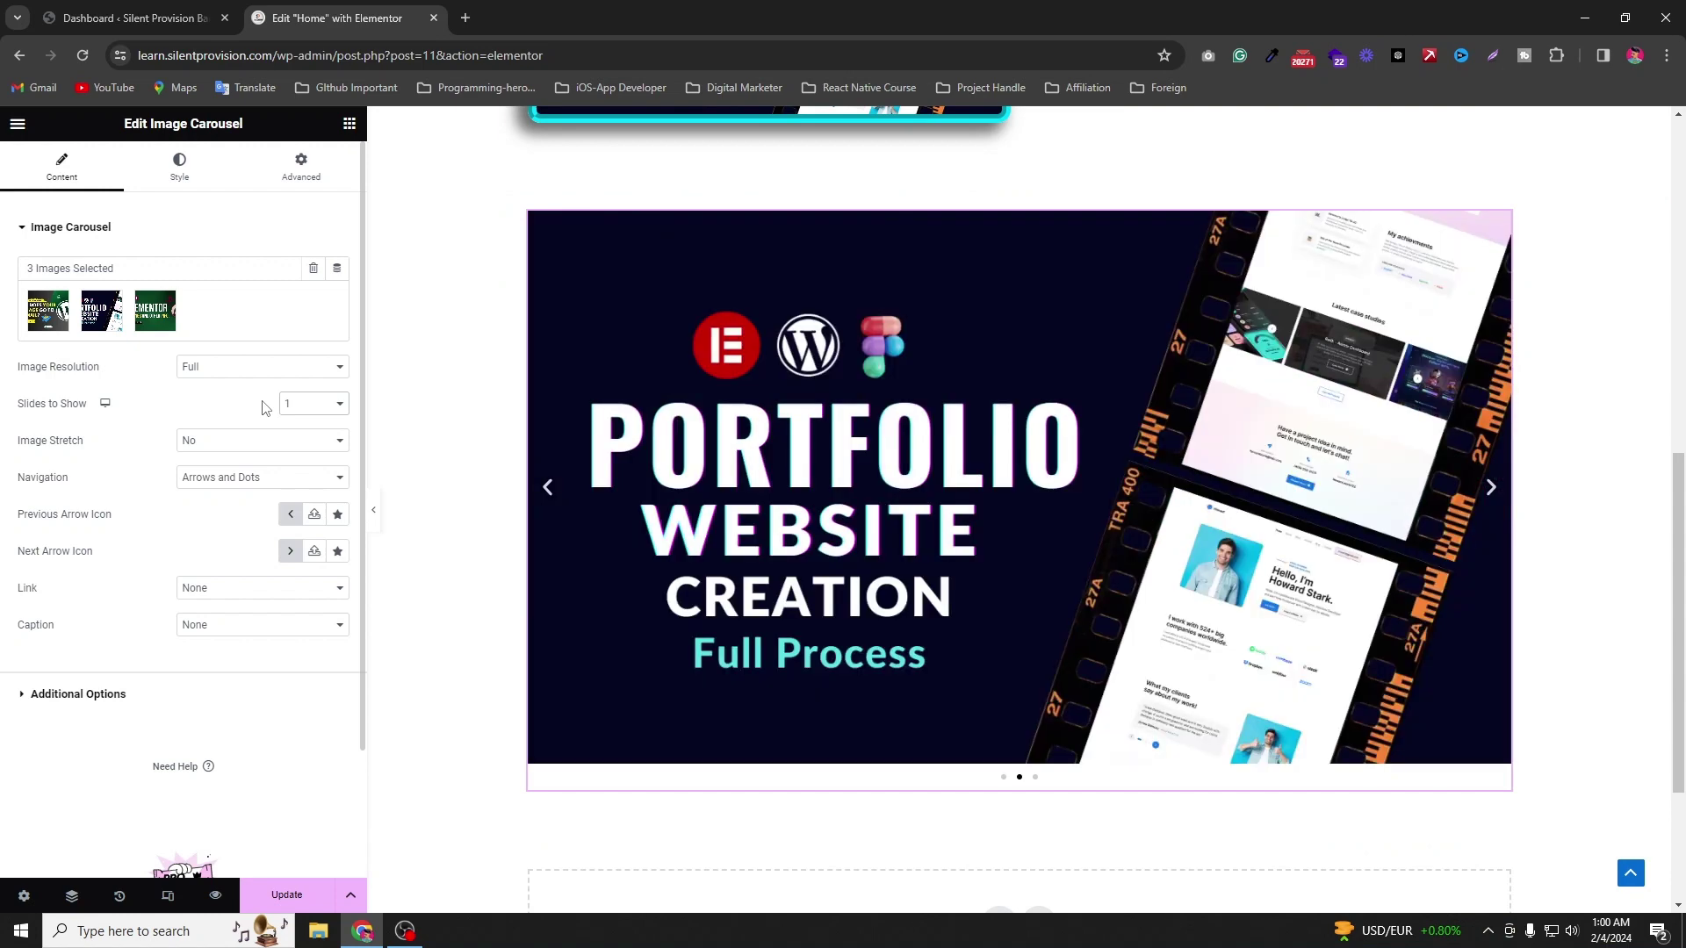
{"action": "left_click", "coordinate": [300, 405]}
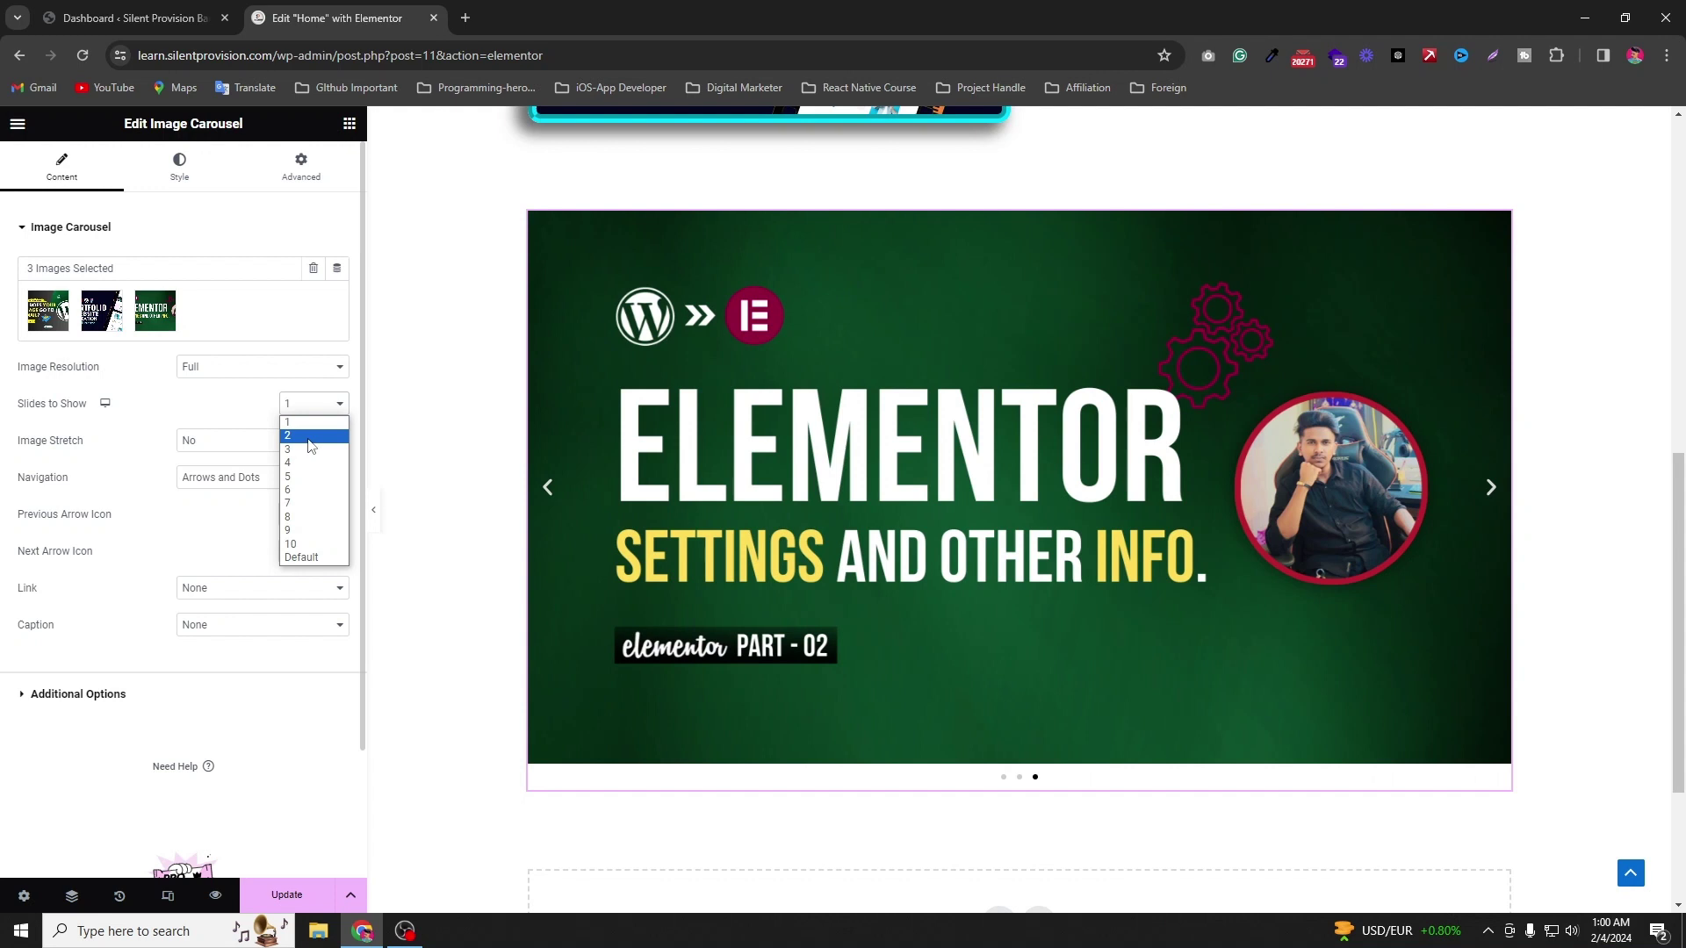
{"action": "left_click", "coordinate": [309, 436]}
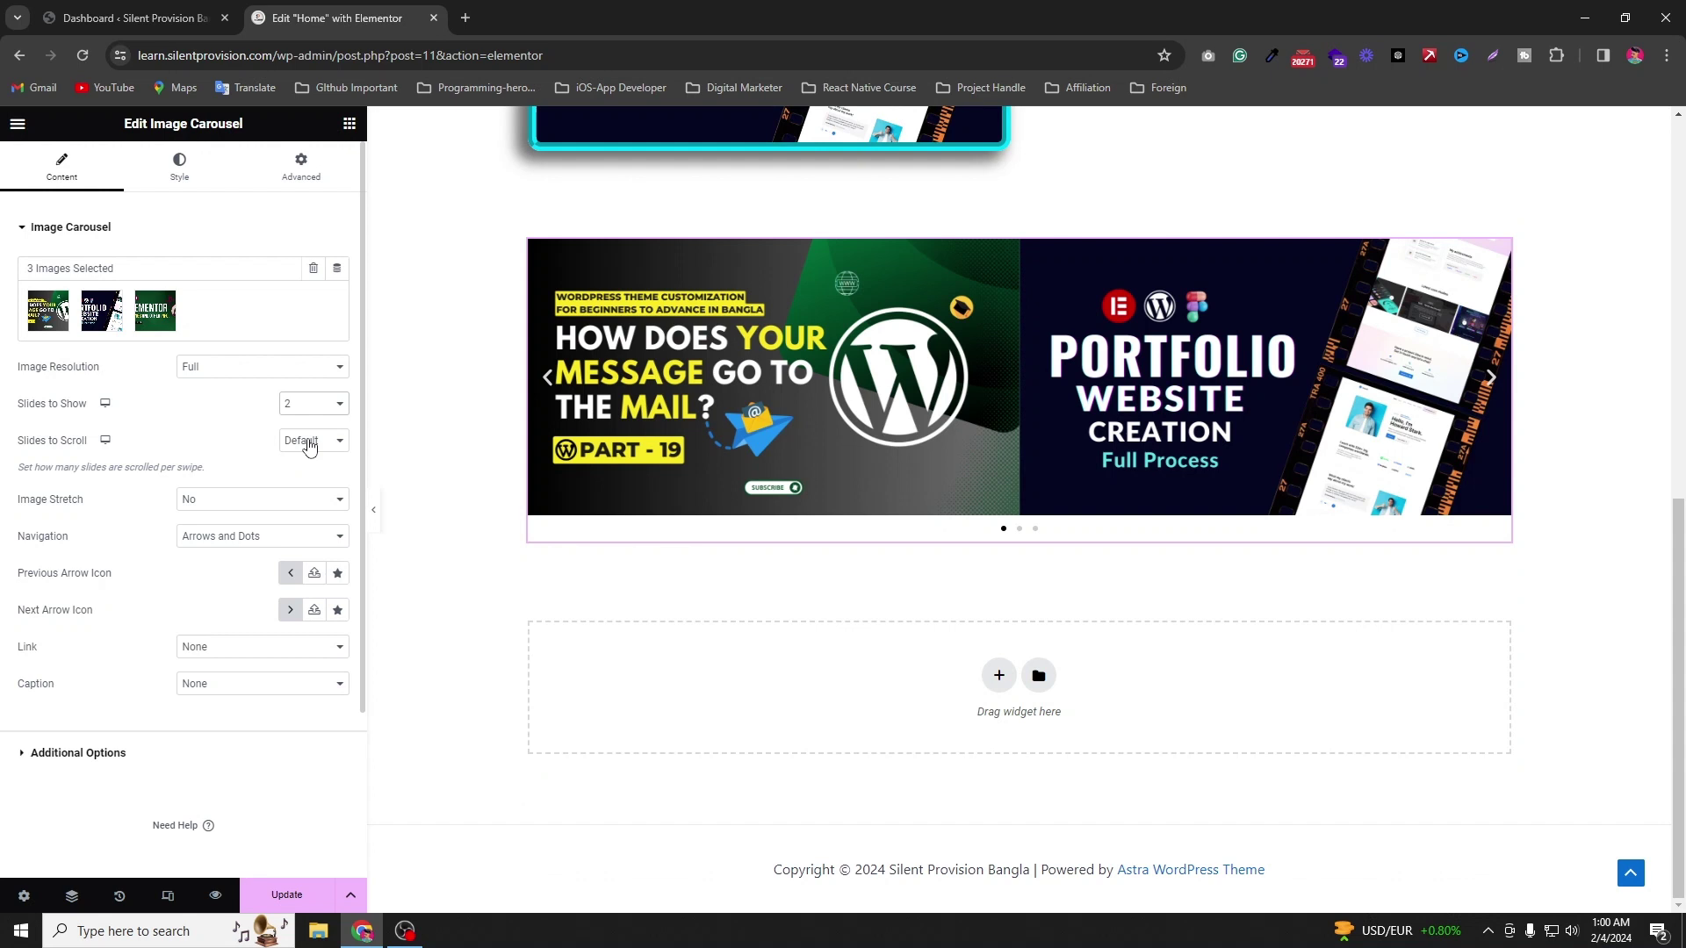
{"action": "left_click", "coordinate": [1490, 377]}
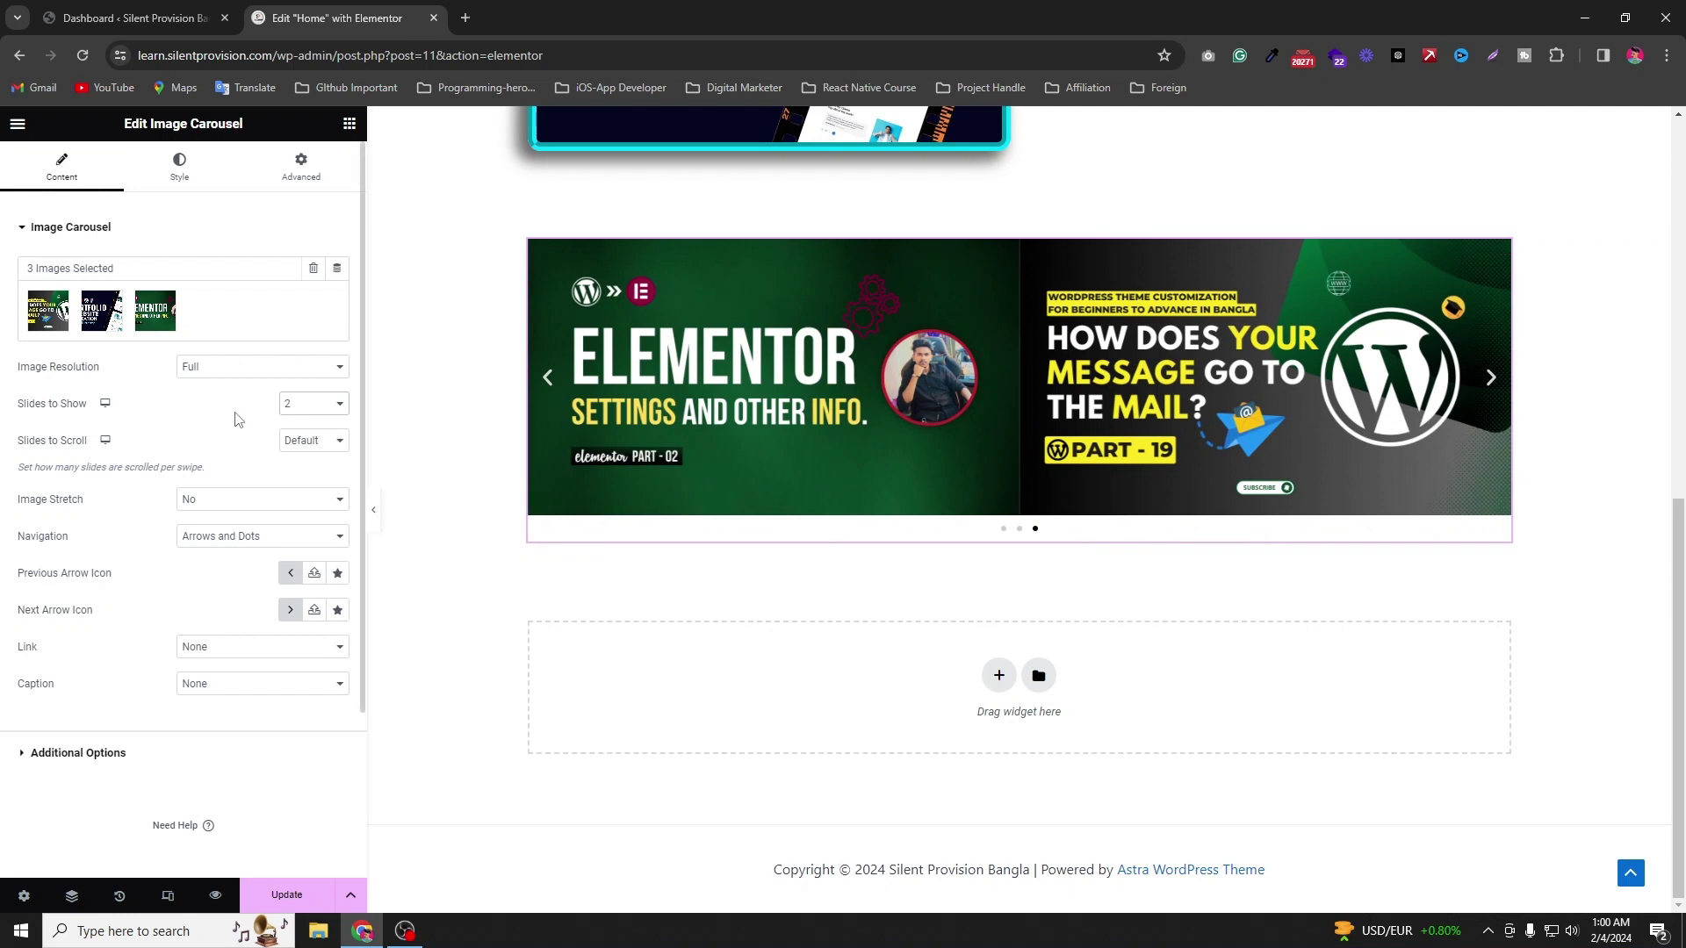
{"action": "left_click", "coordinate": [320, 404]}
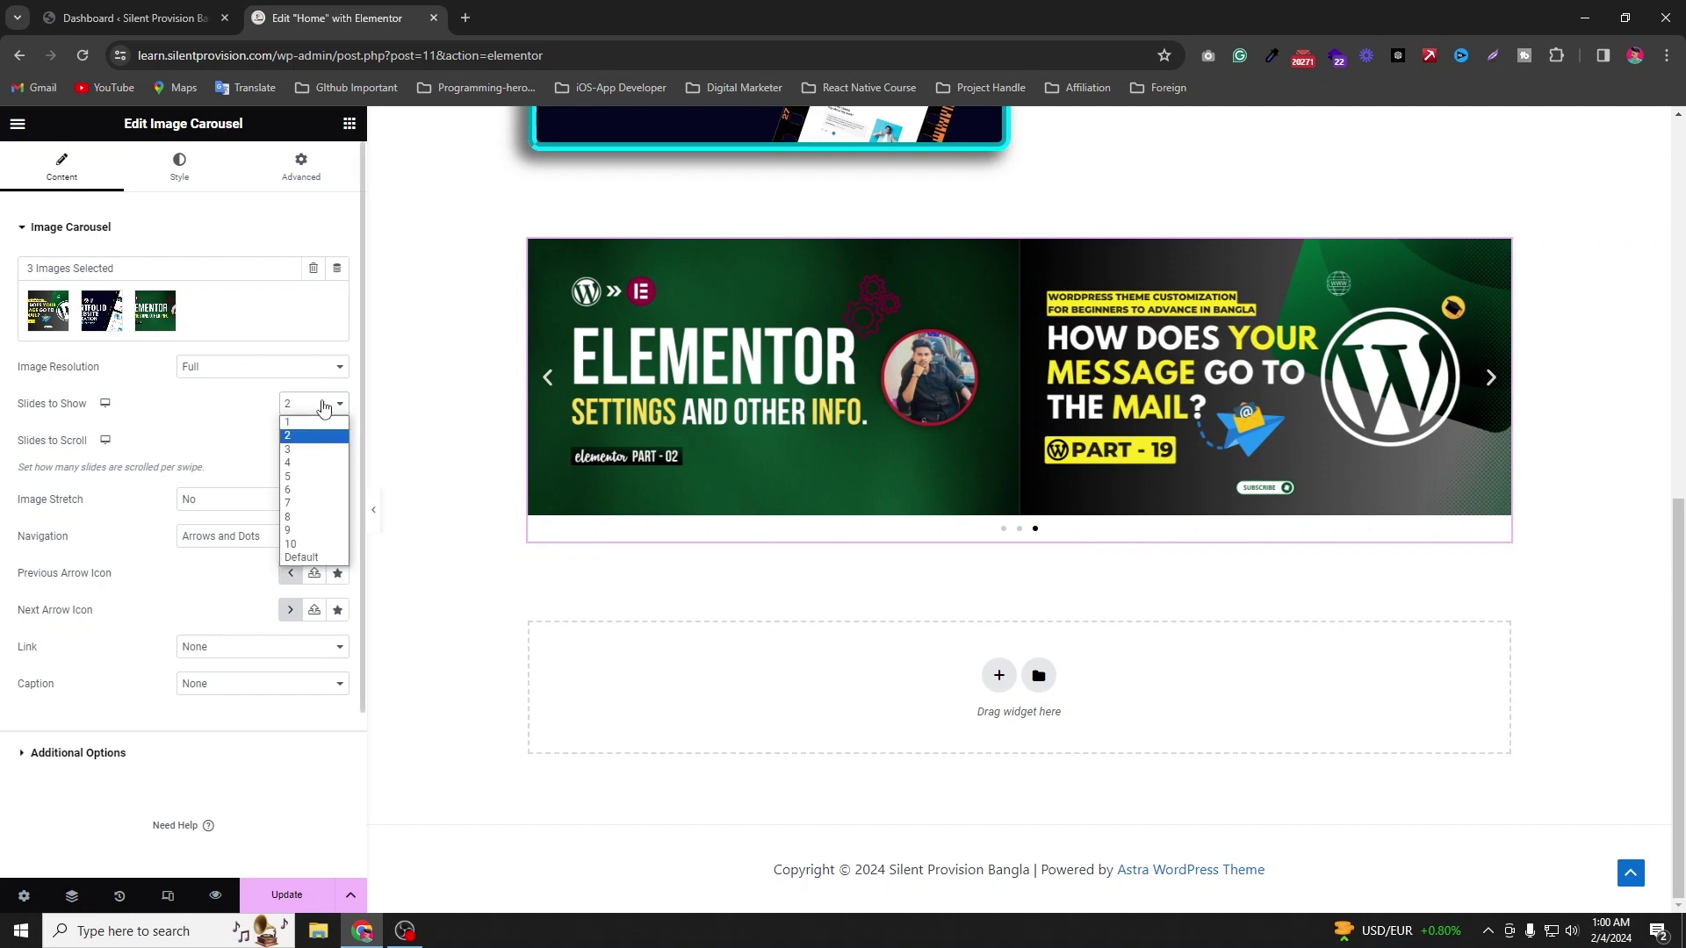
{"action": "left_click", "coordinate": [307, 452]}
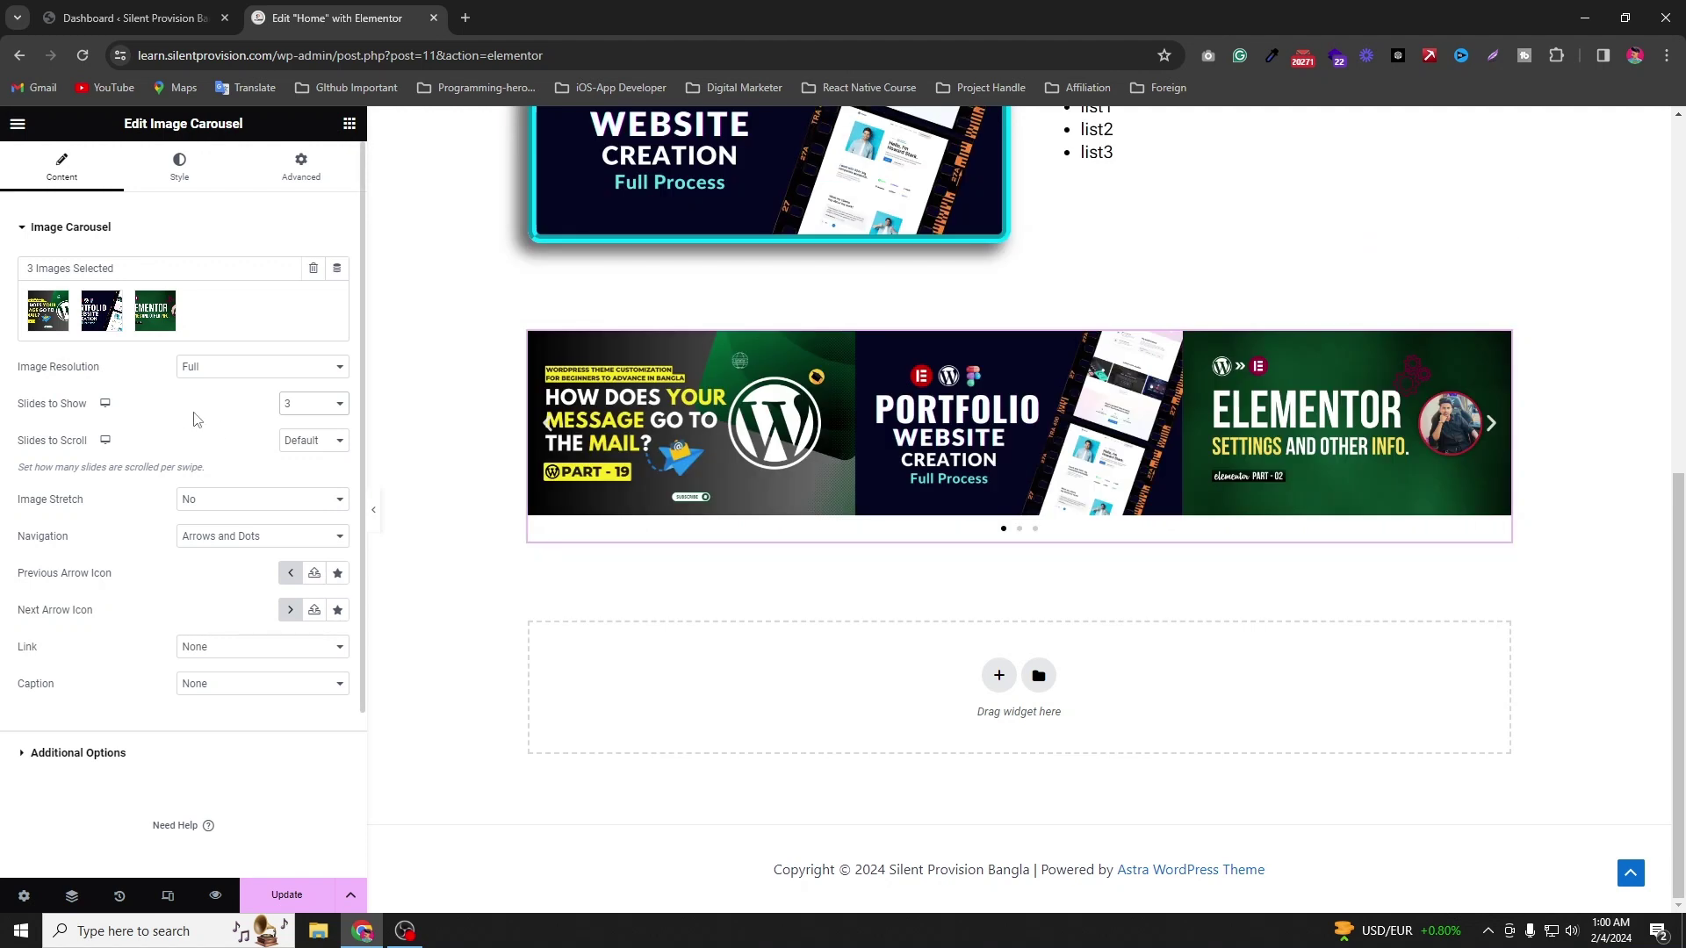
{"action": "left_click", "coordinate": [282, 403]}
{"action": "left_click", "coordinate": [311, 429]}
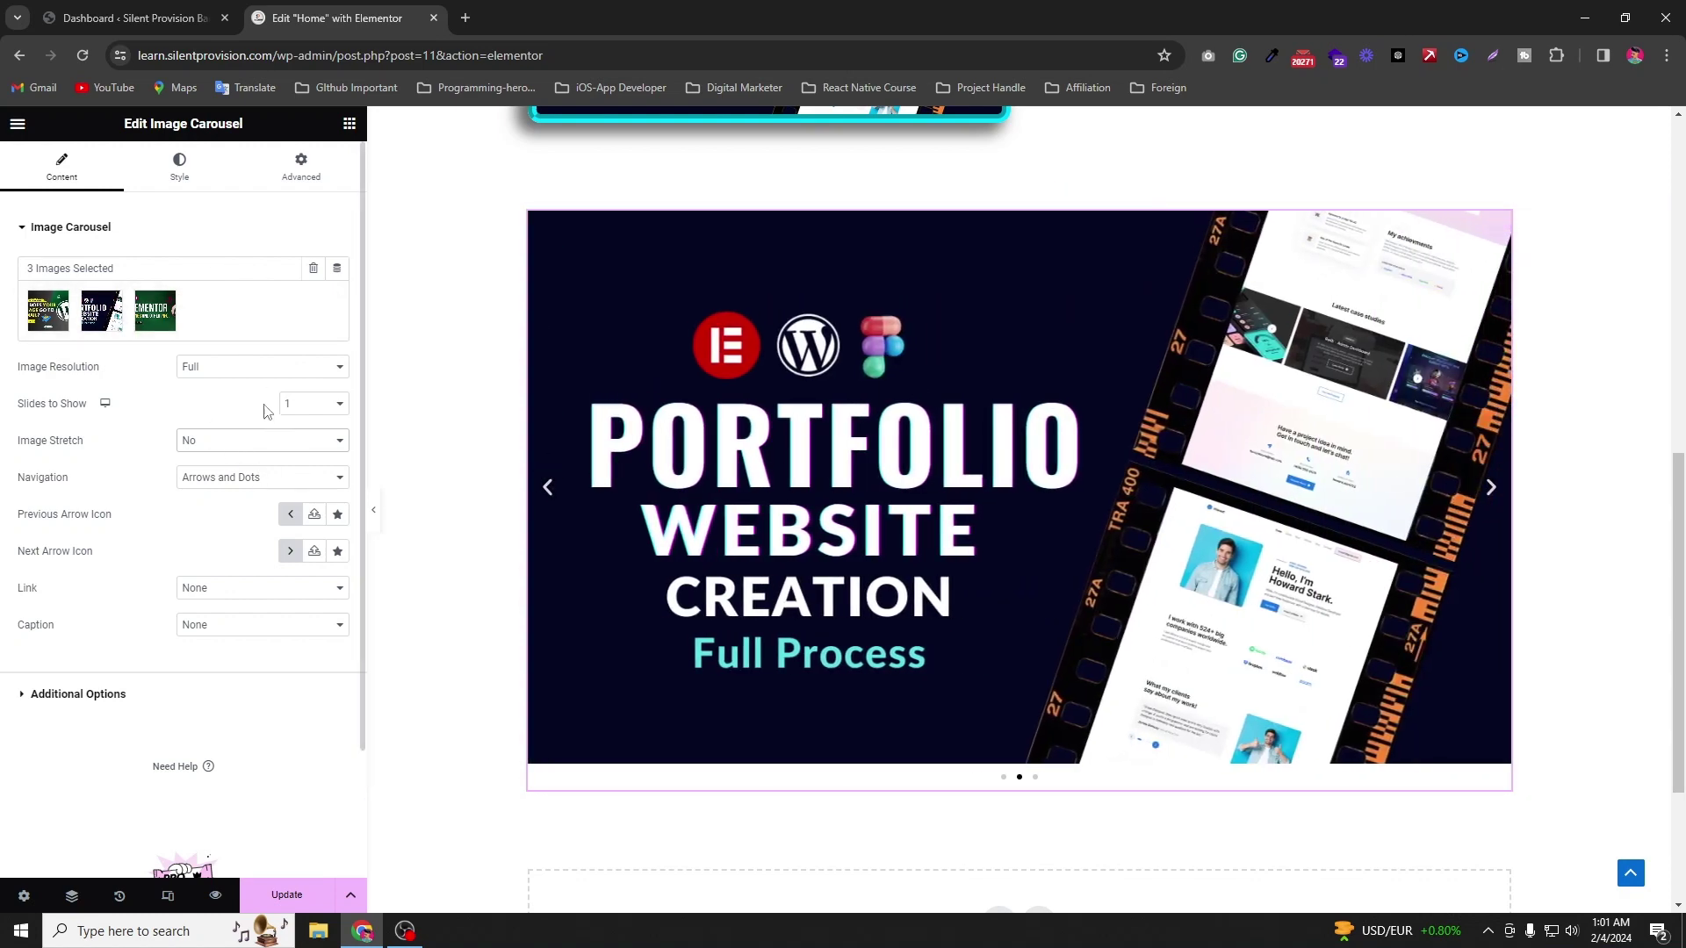
Step: Try the Thumbnail - 150 x 150 image resolution on the carousel with image stretch set to Yes
{"action": "left_click", "coordinate": [239, 369]}
{"action": "left_click", "coordinate": [232, 386]}
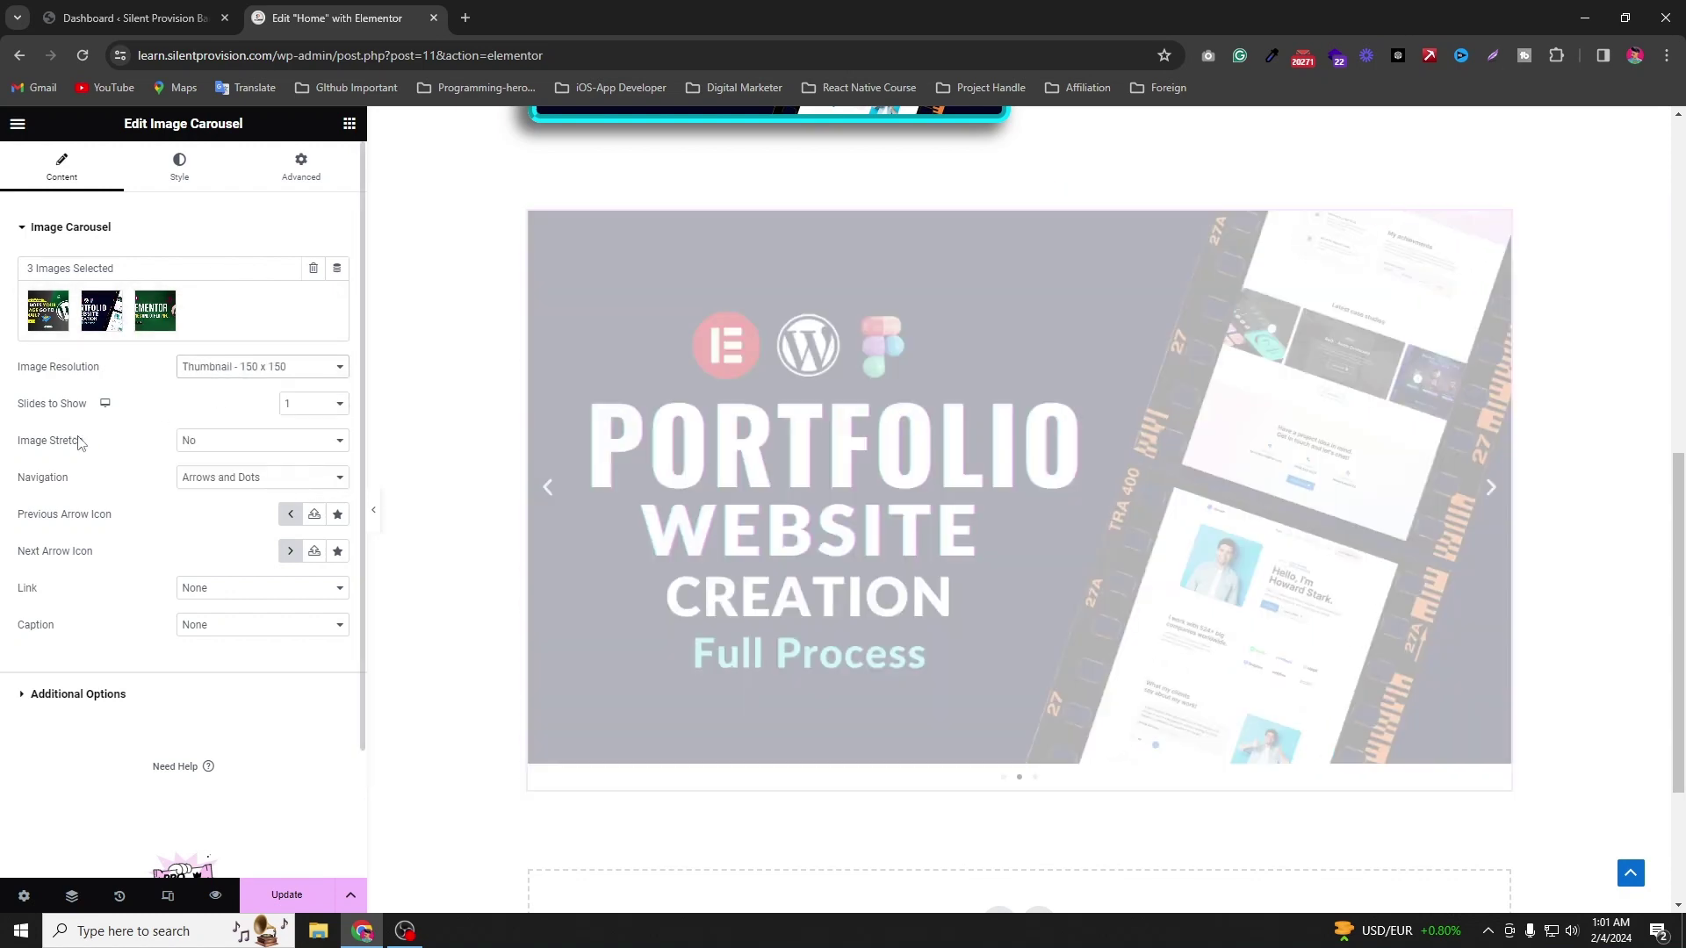
{"action": "left_click", "coordinate": [233, 449]}
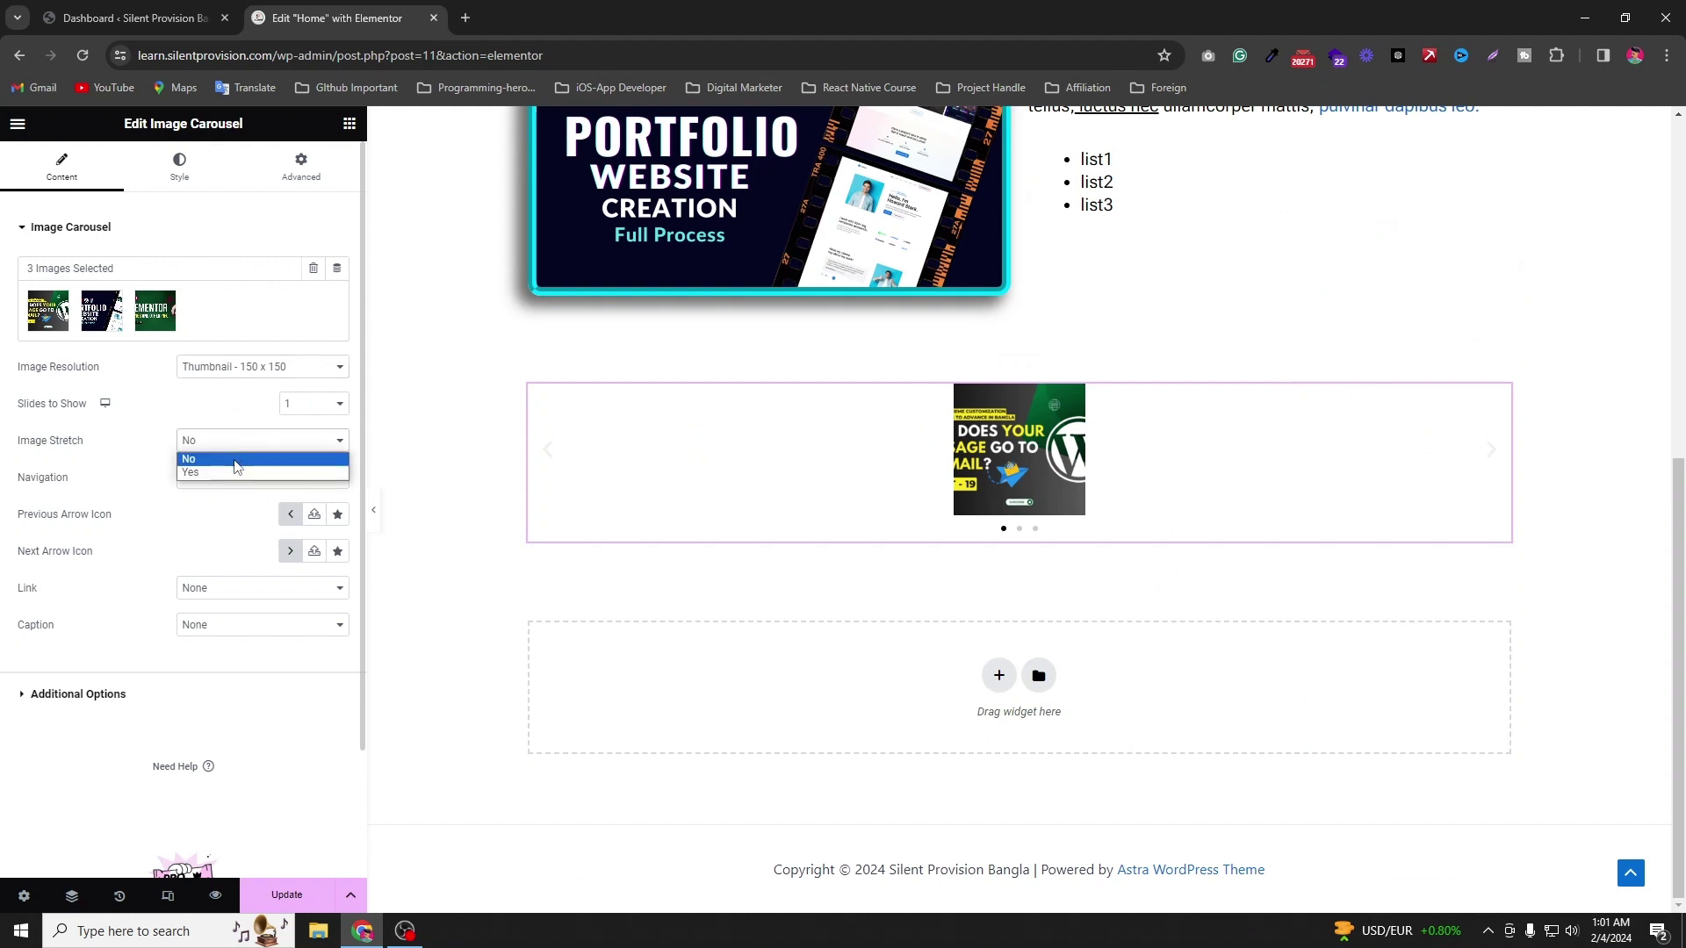
{"action": "left_click", "coordinate": [201, 473]}
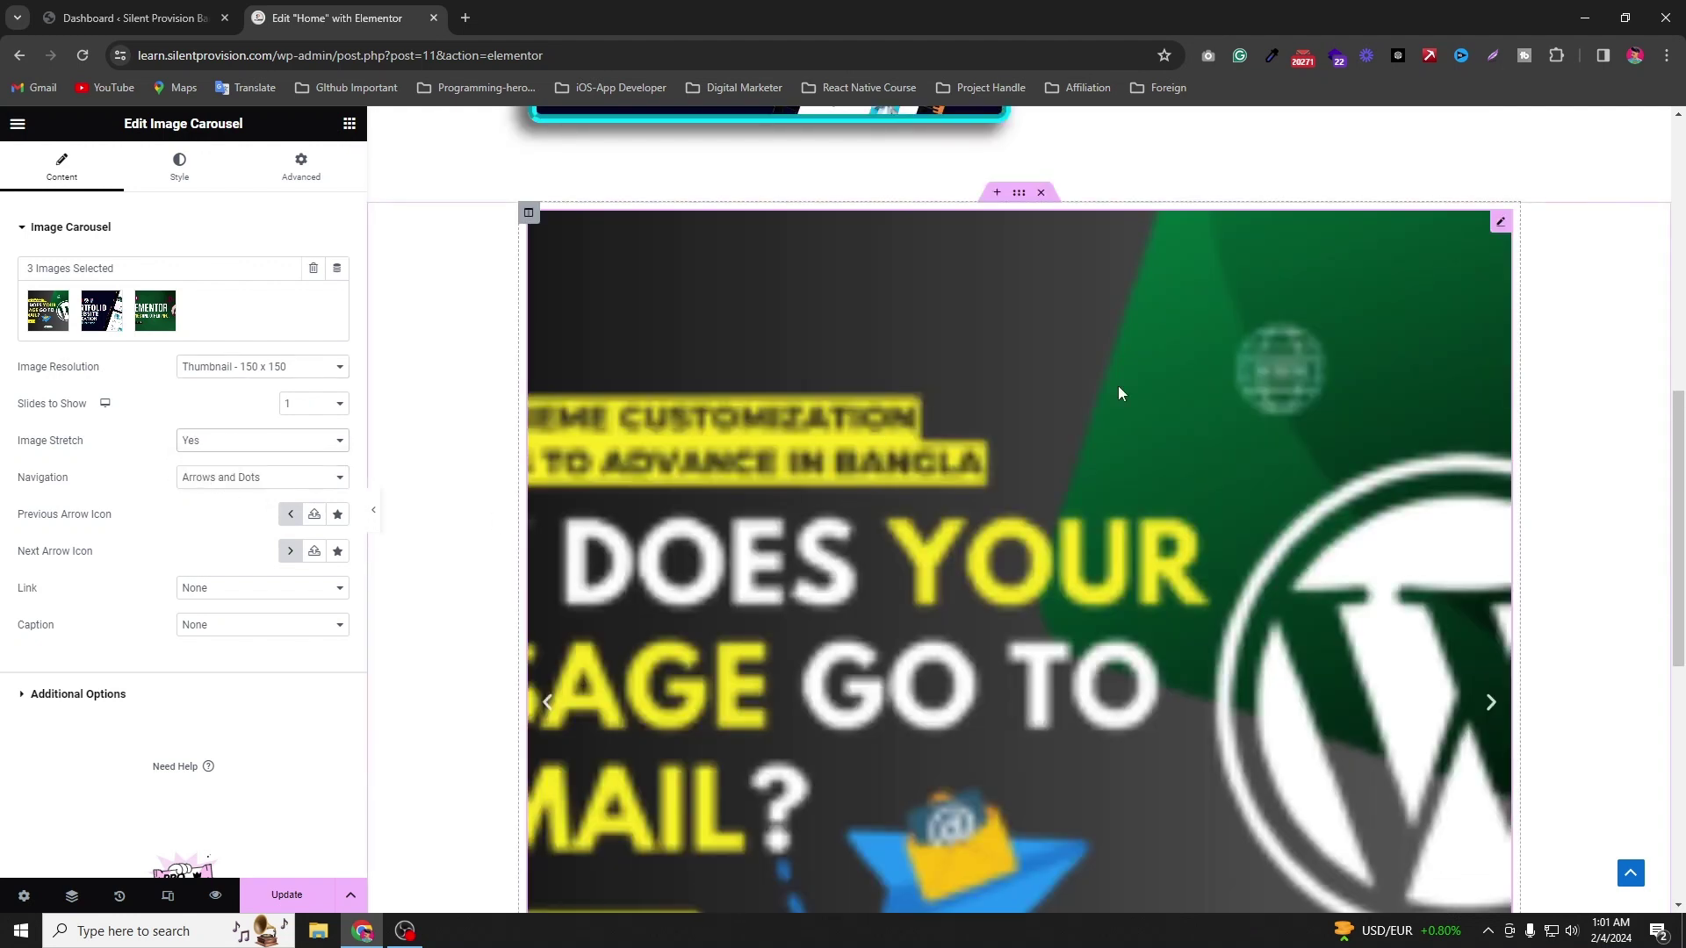
Step: Set the carousel's image stretch back to No and its image resolution back to Full
{"action": "left_click", "coordinate": [234, 445]}
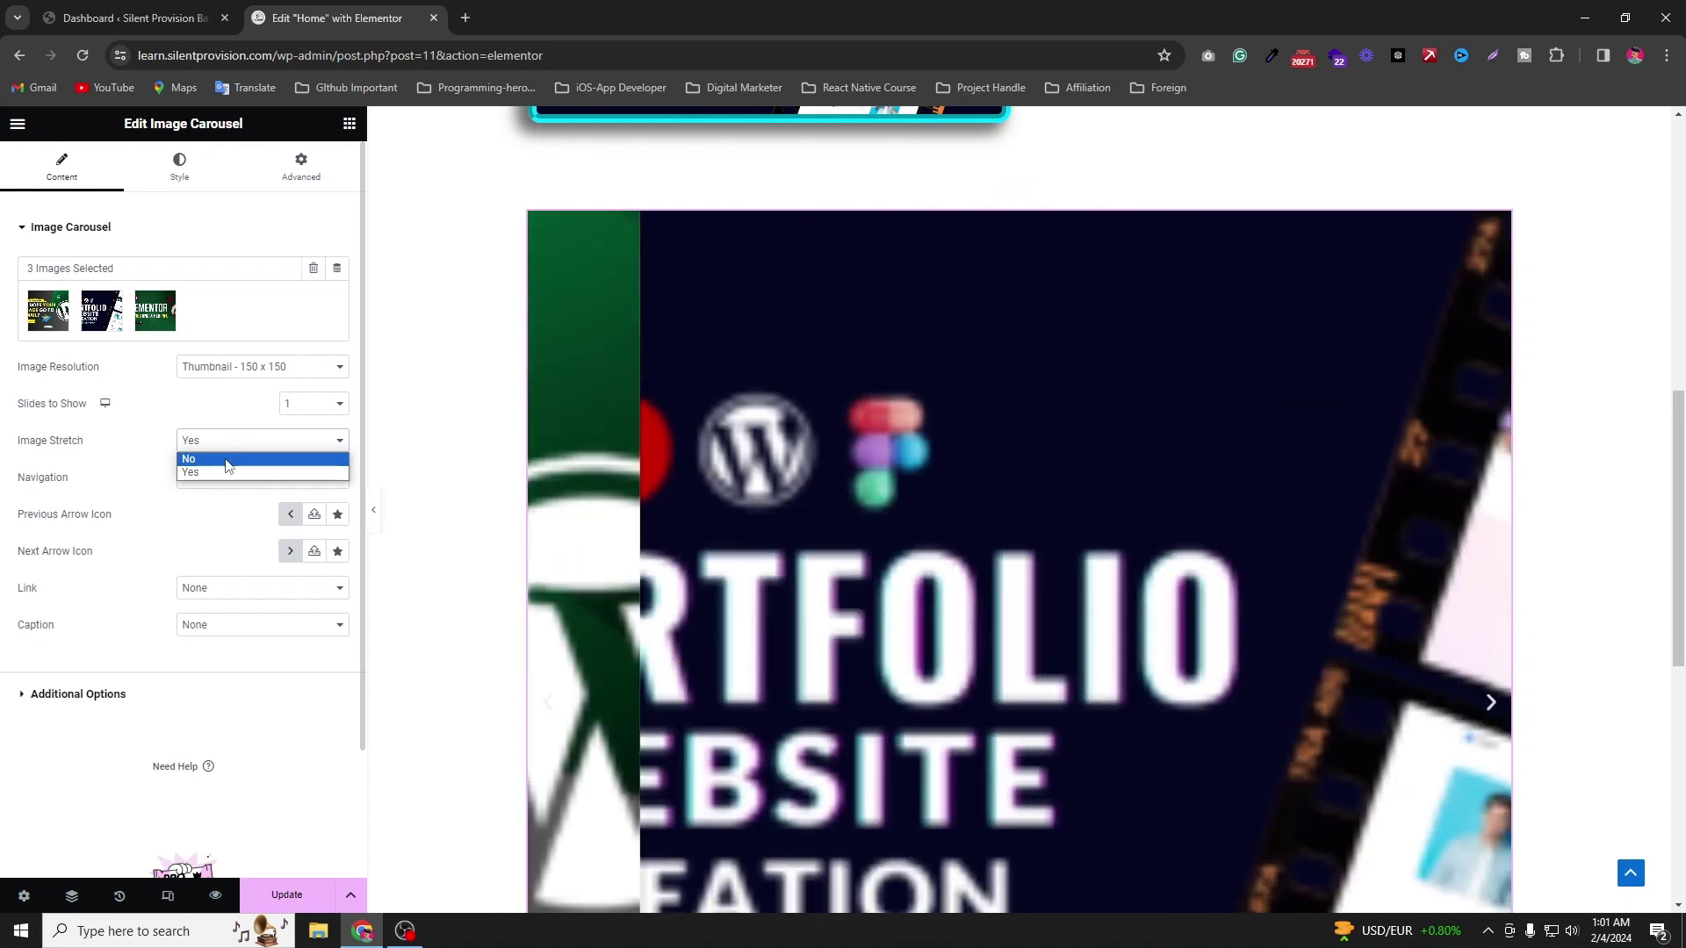
{"action": "left_click", "coordinate": [233, 458]}
{"action": "left_click", "coordinate": [269, 367]}
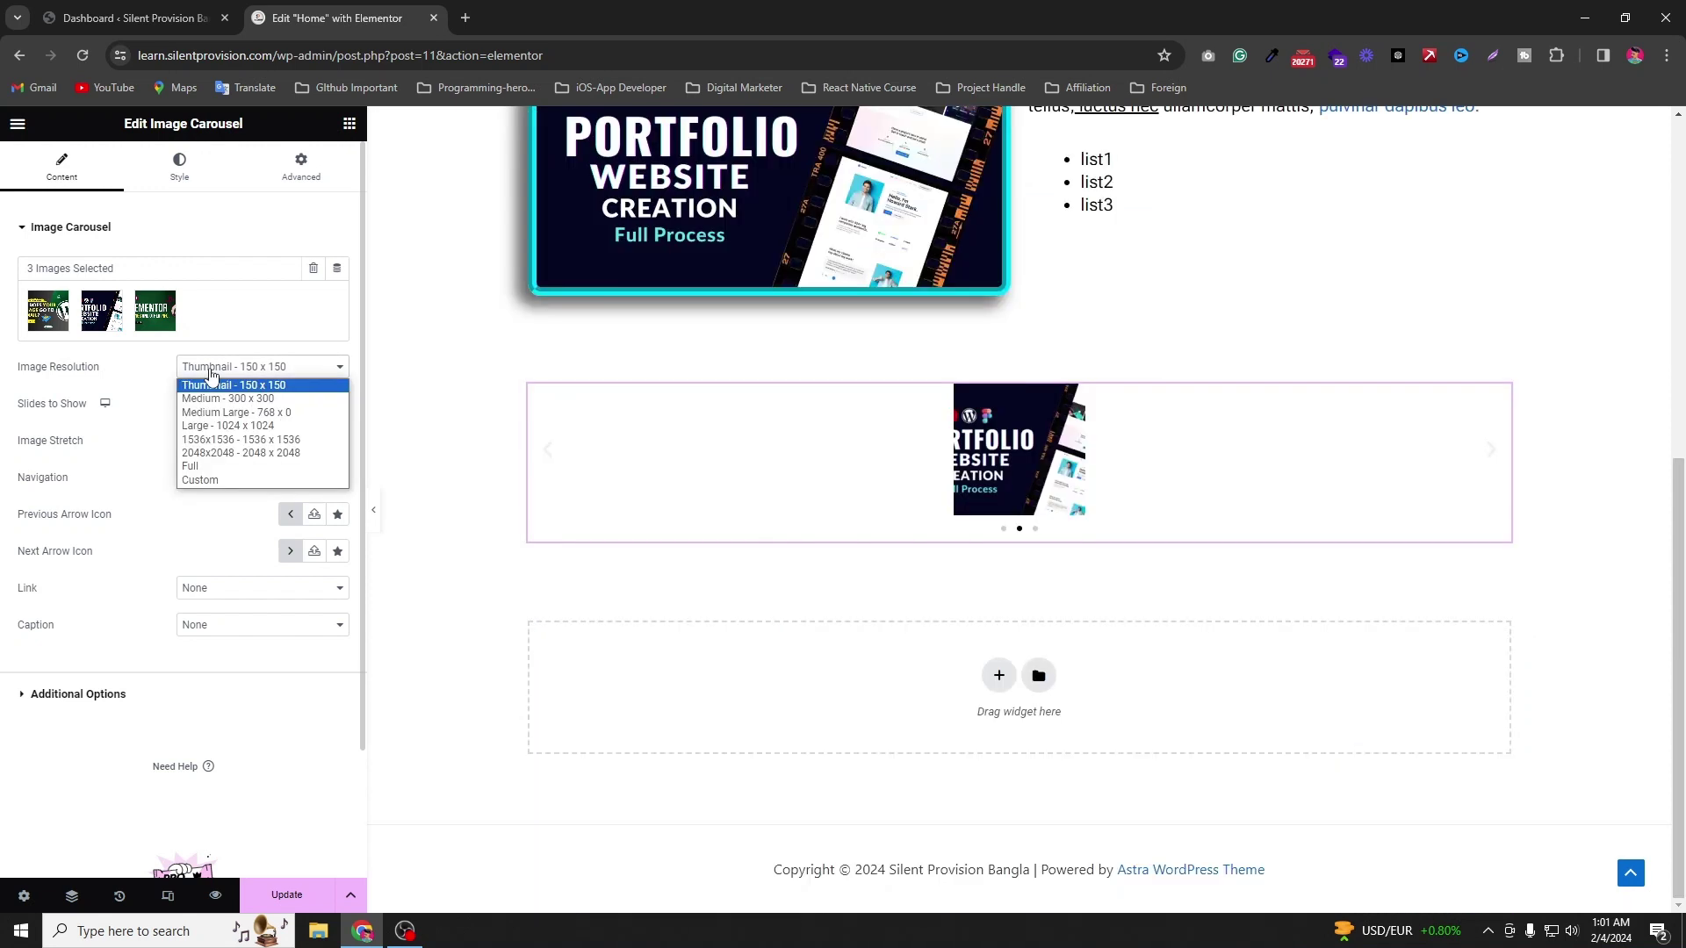
{"action": "left_click", "coordinate": [232, 468]}
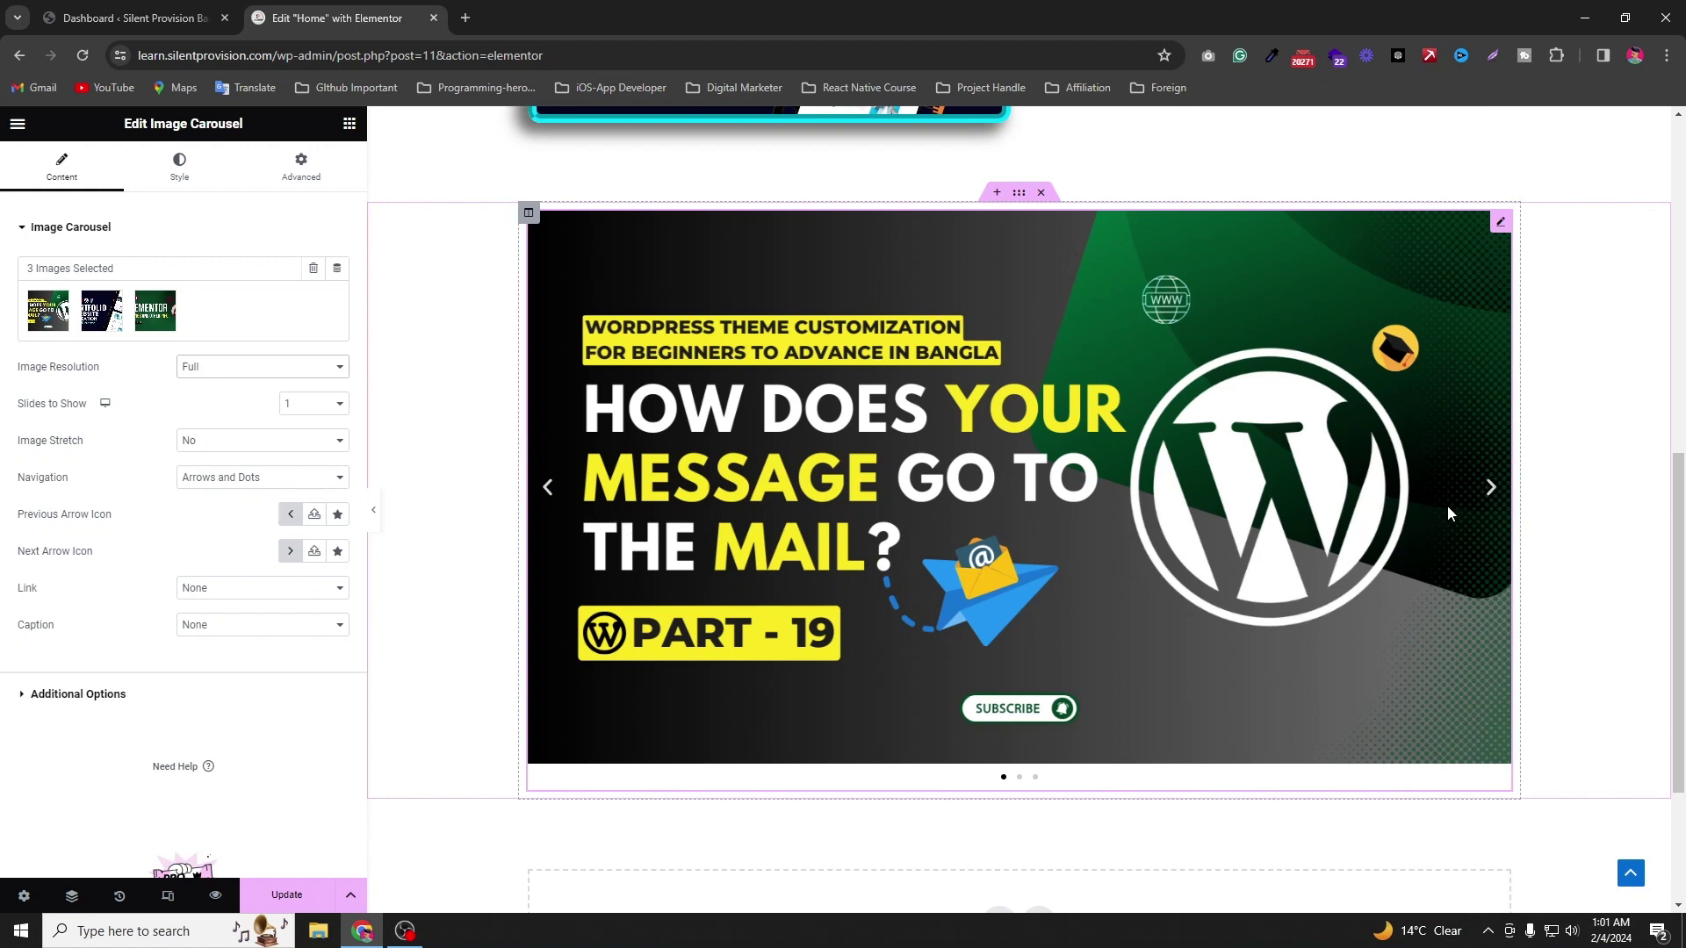
Step: Advance the carousel preview by two slides, and set its navigation to Arrows
{"action": "left_click", "coordinate": [1492, 490]}
{"action": "left_click", "coordinate": [1492, 490]}
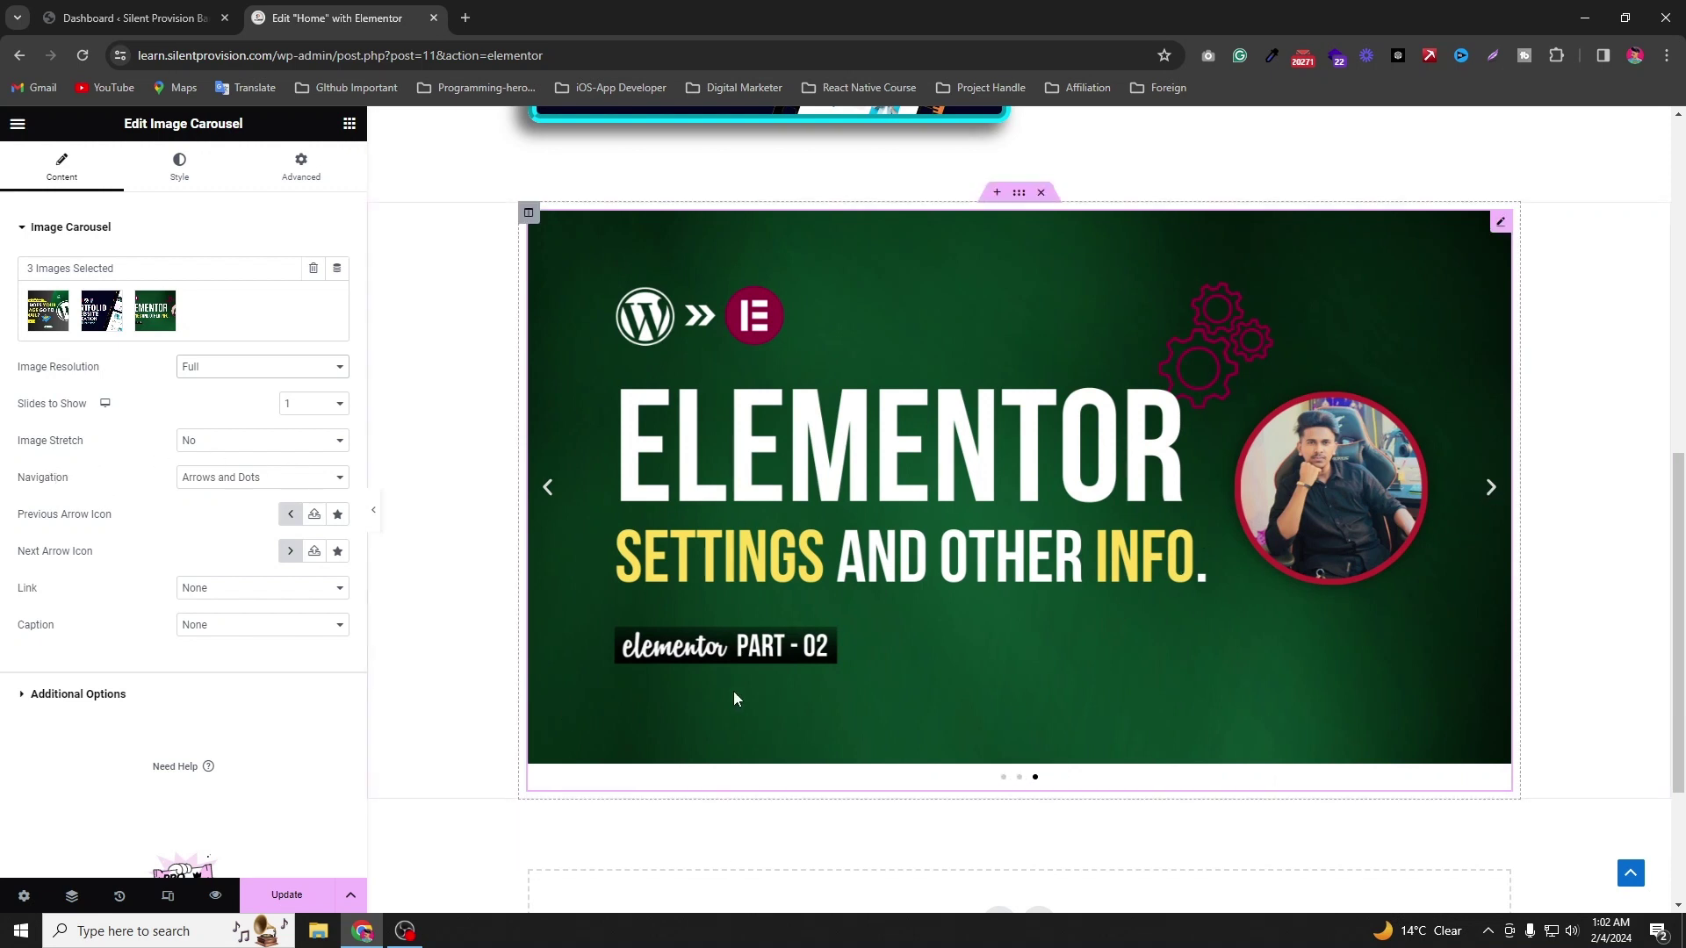
{"action": "left_click", "coordinate": [266, 480]}
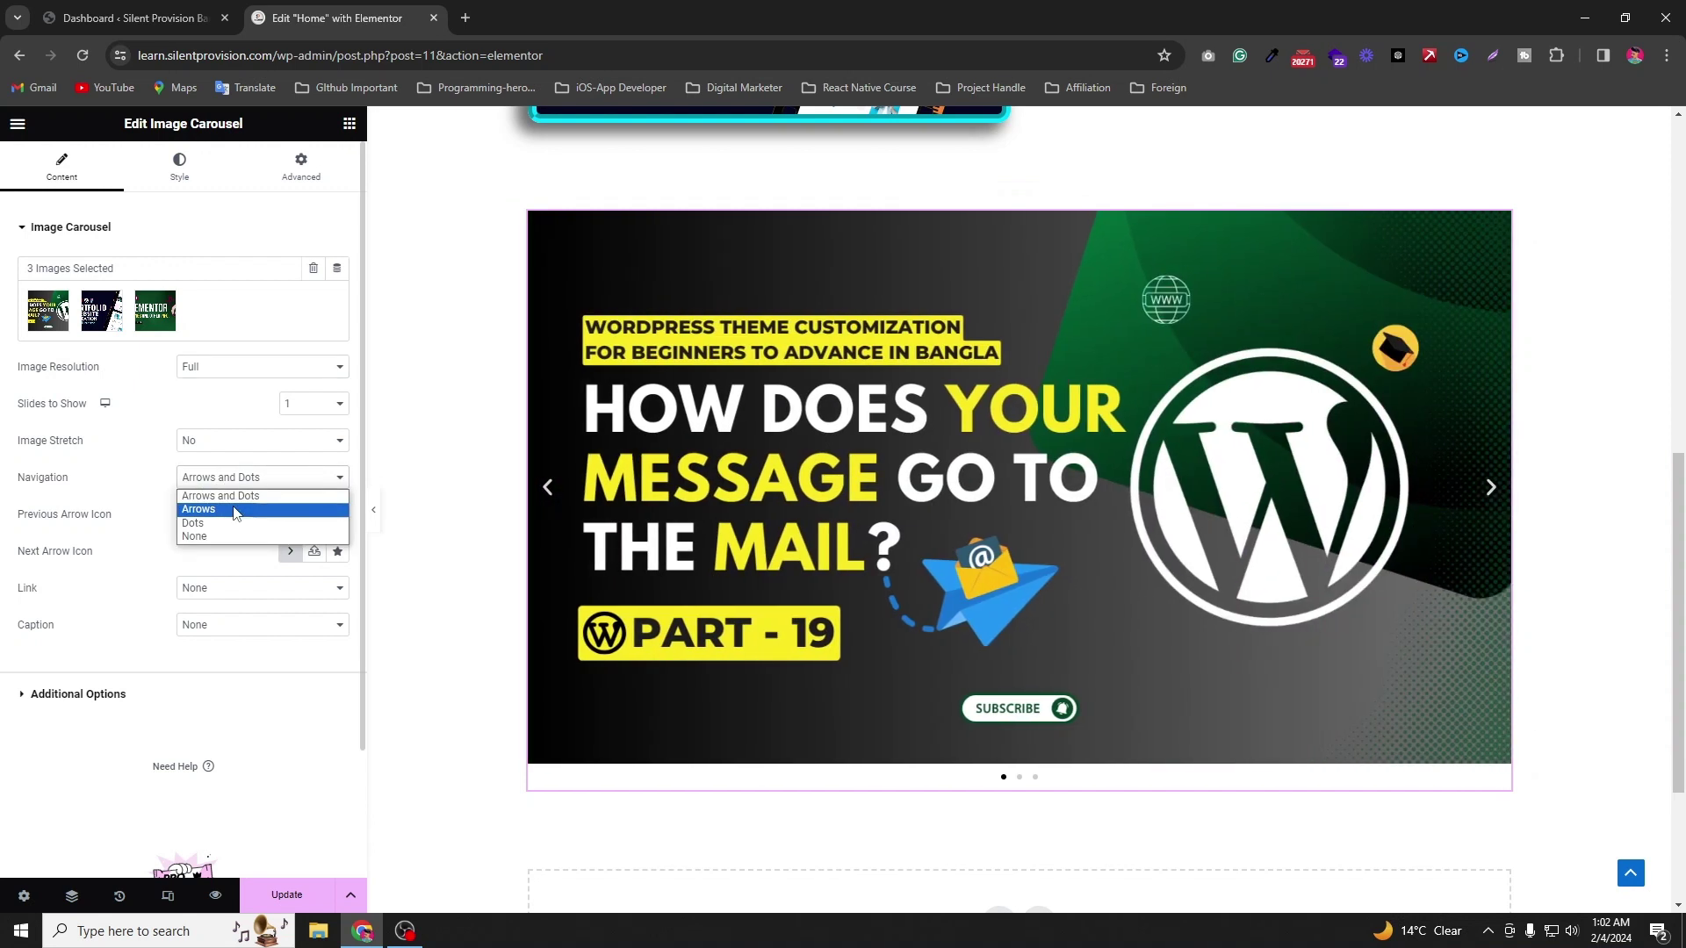
{"action": "left_click", "coordinate": [248, 497]}
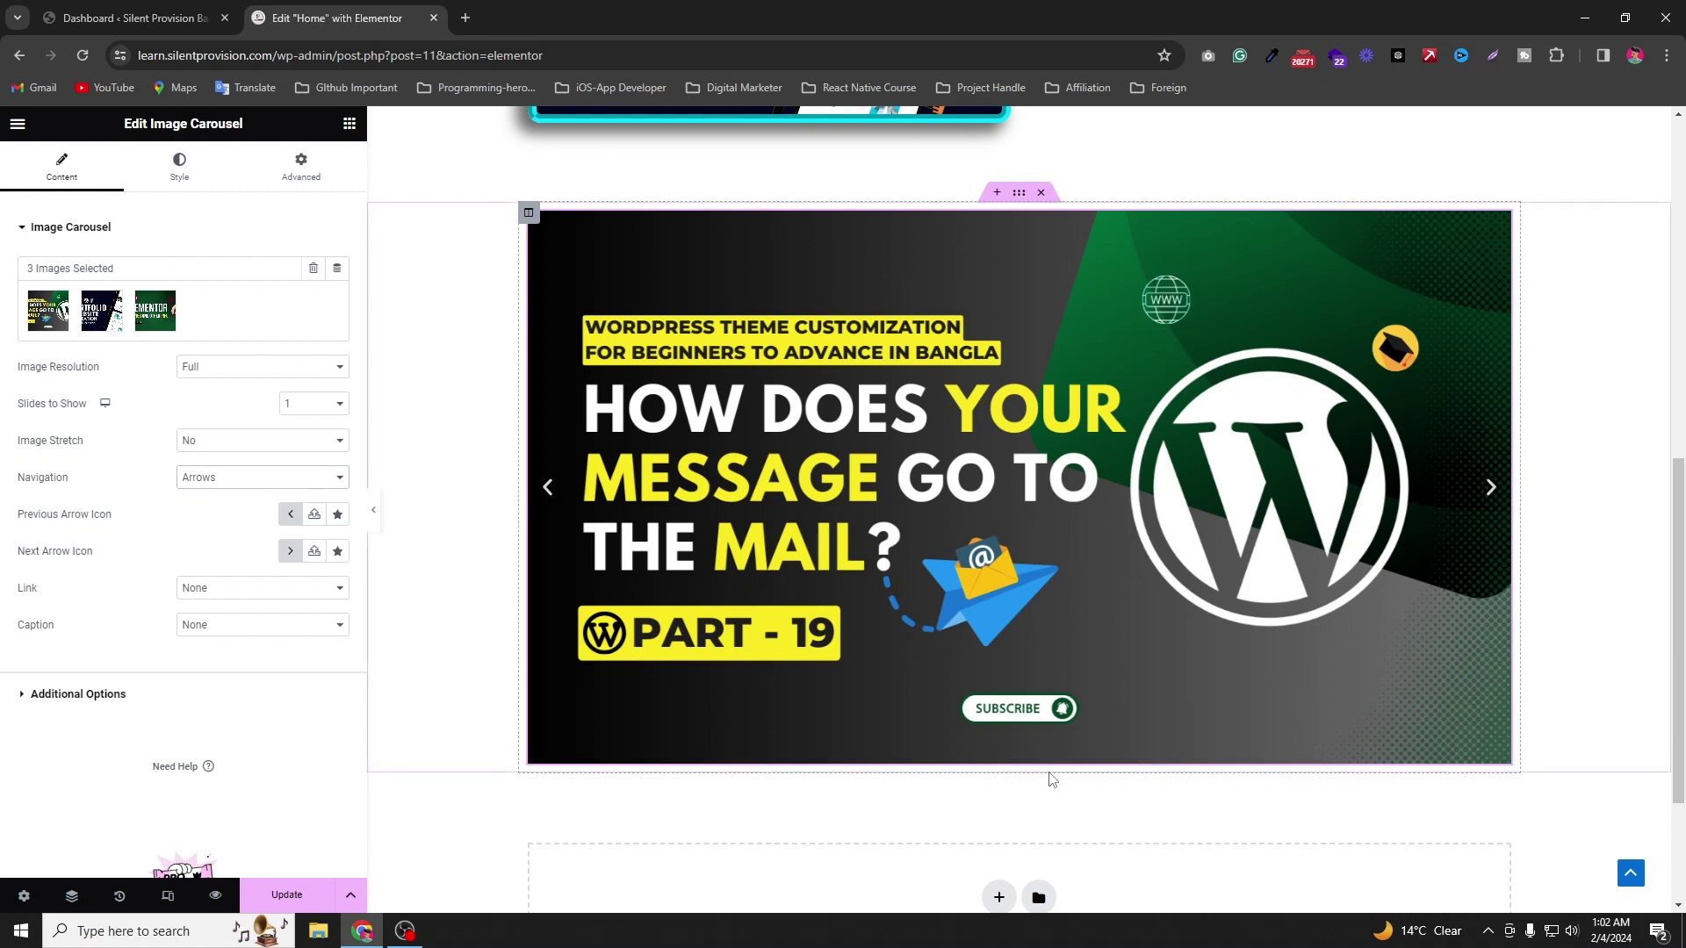
Step: Try the Dots and None navigation options on the carousel, and return the navigation to Arrows
{"action": "left_click", "coordinate": [248, 482]}
{"action": "left_click", "coordinate": [237, 524]}
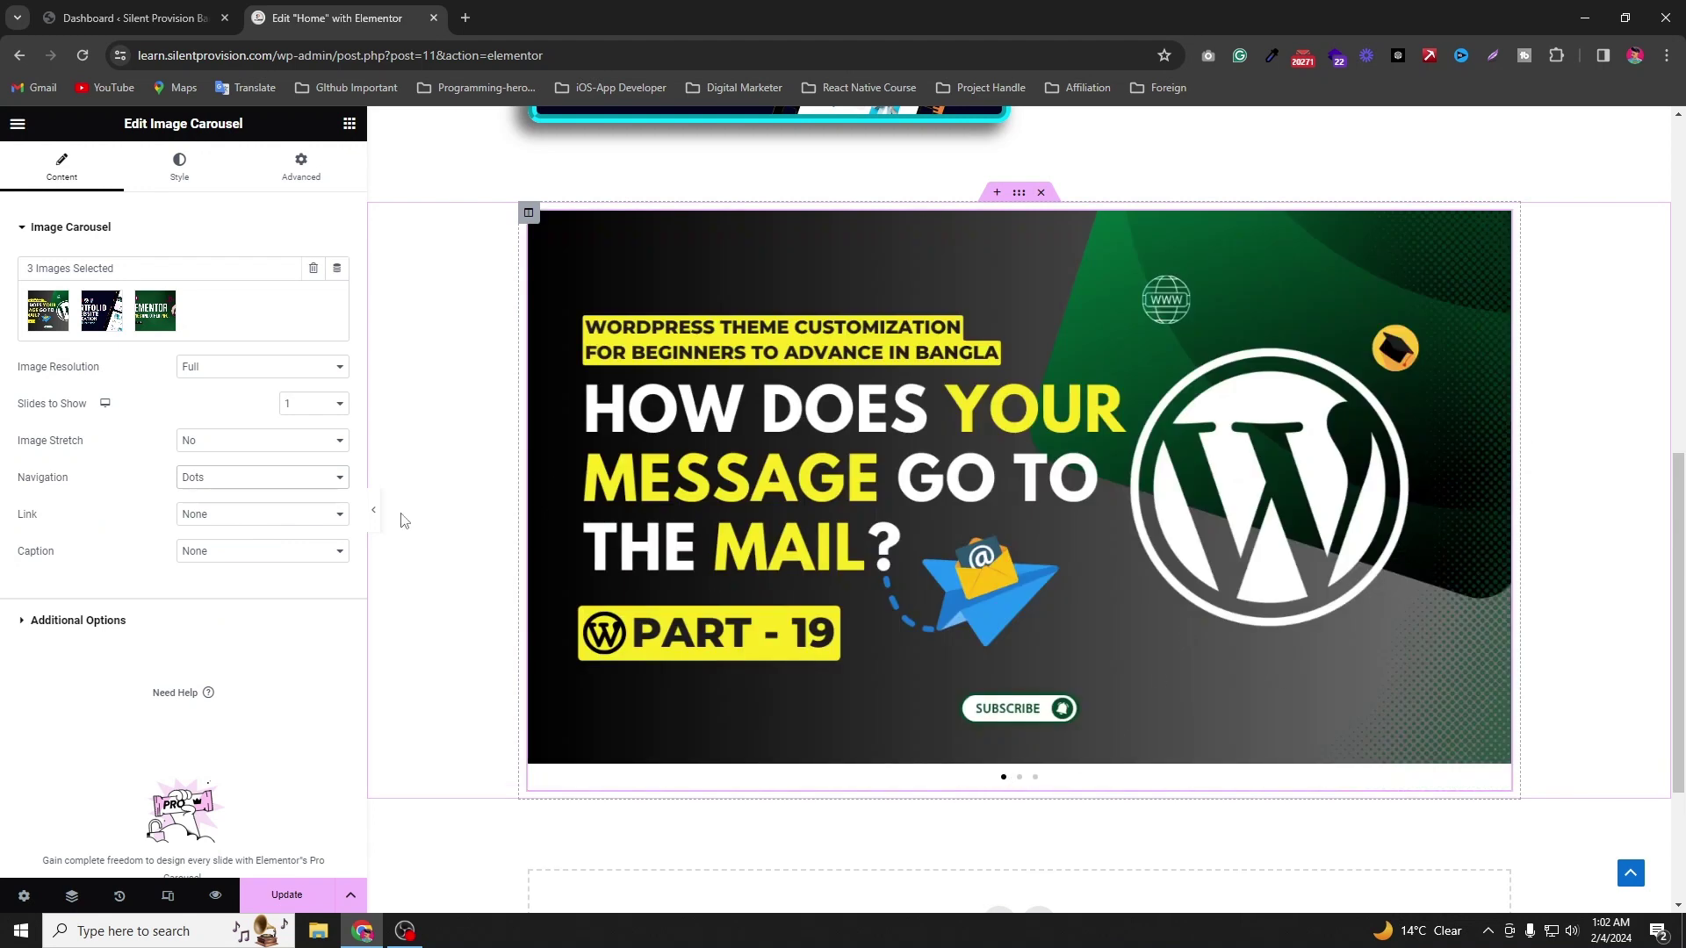
{"action": "left_click", "coordinate": [239, 479]}
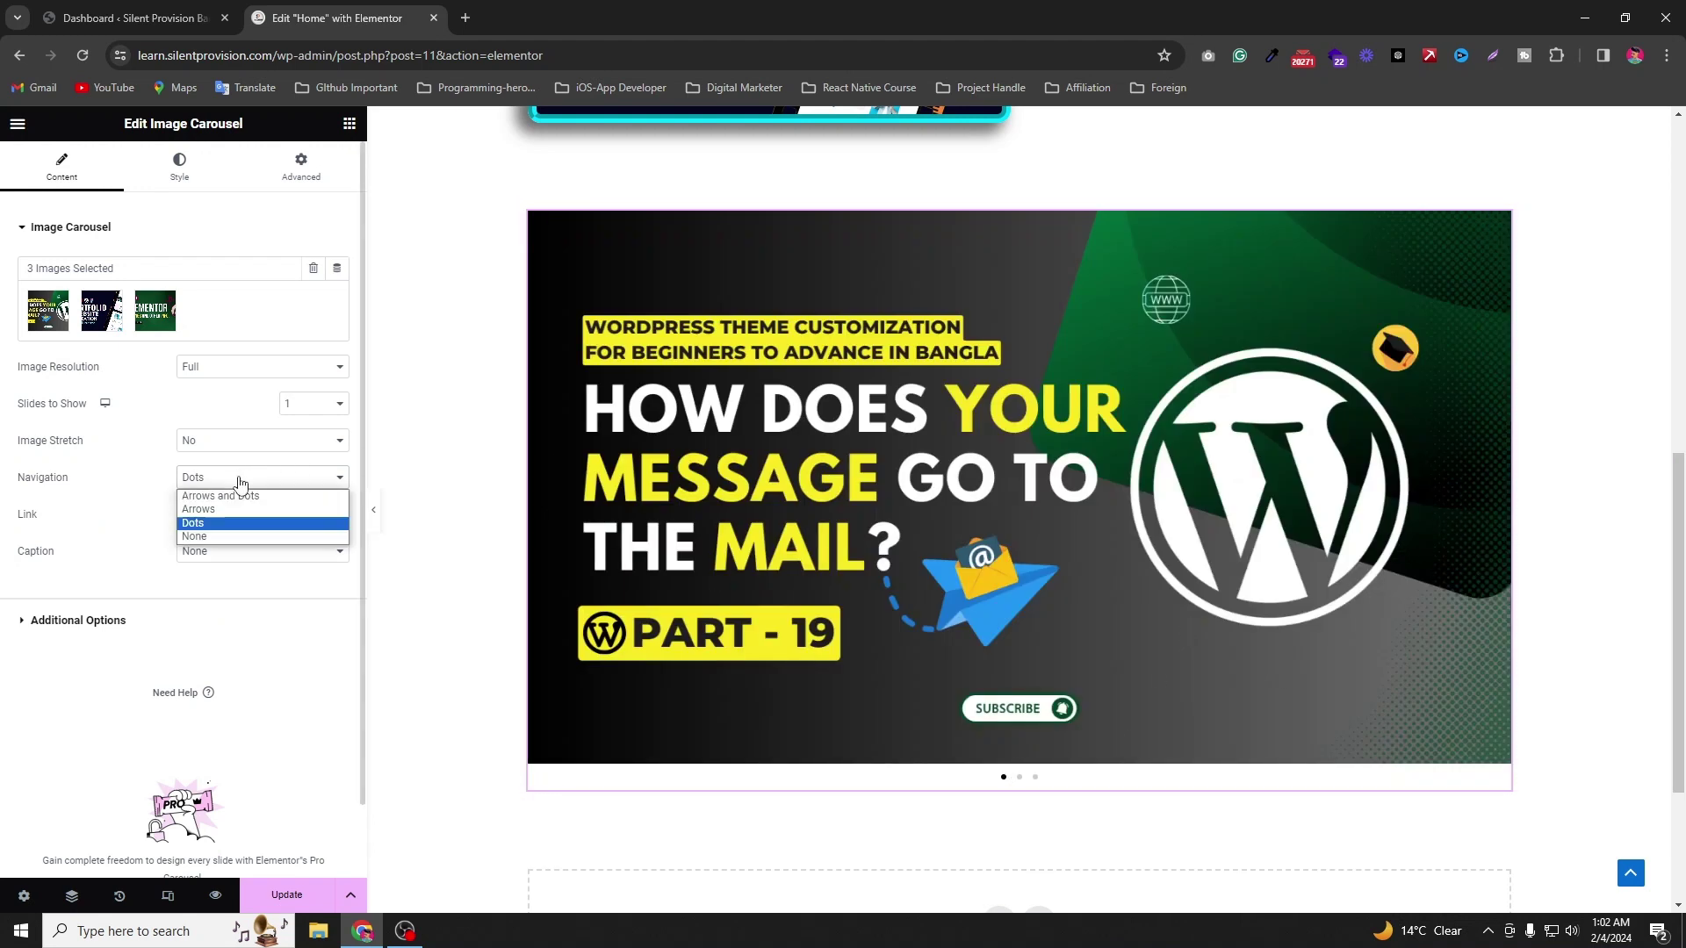
{"action": "left_click", "coordinate": [239, 536]}
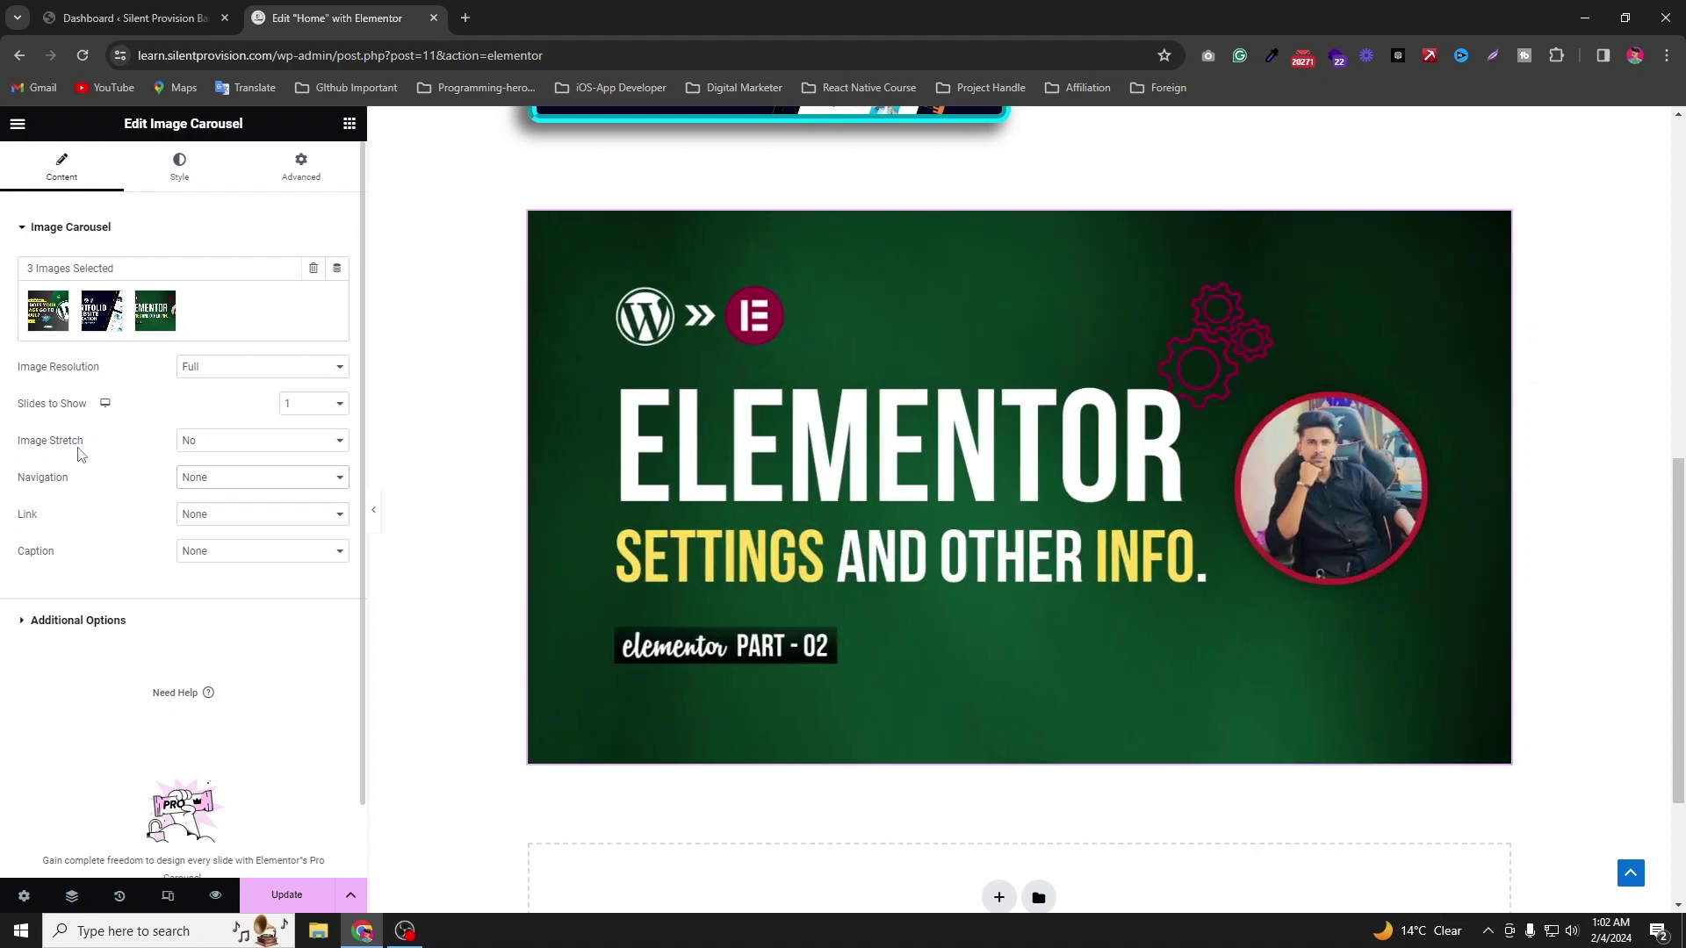
{"action": "left_click", "coordinate": [318, 478]}
{"action": "left_click", "coordinate": [319, 500]}
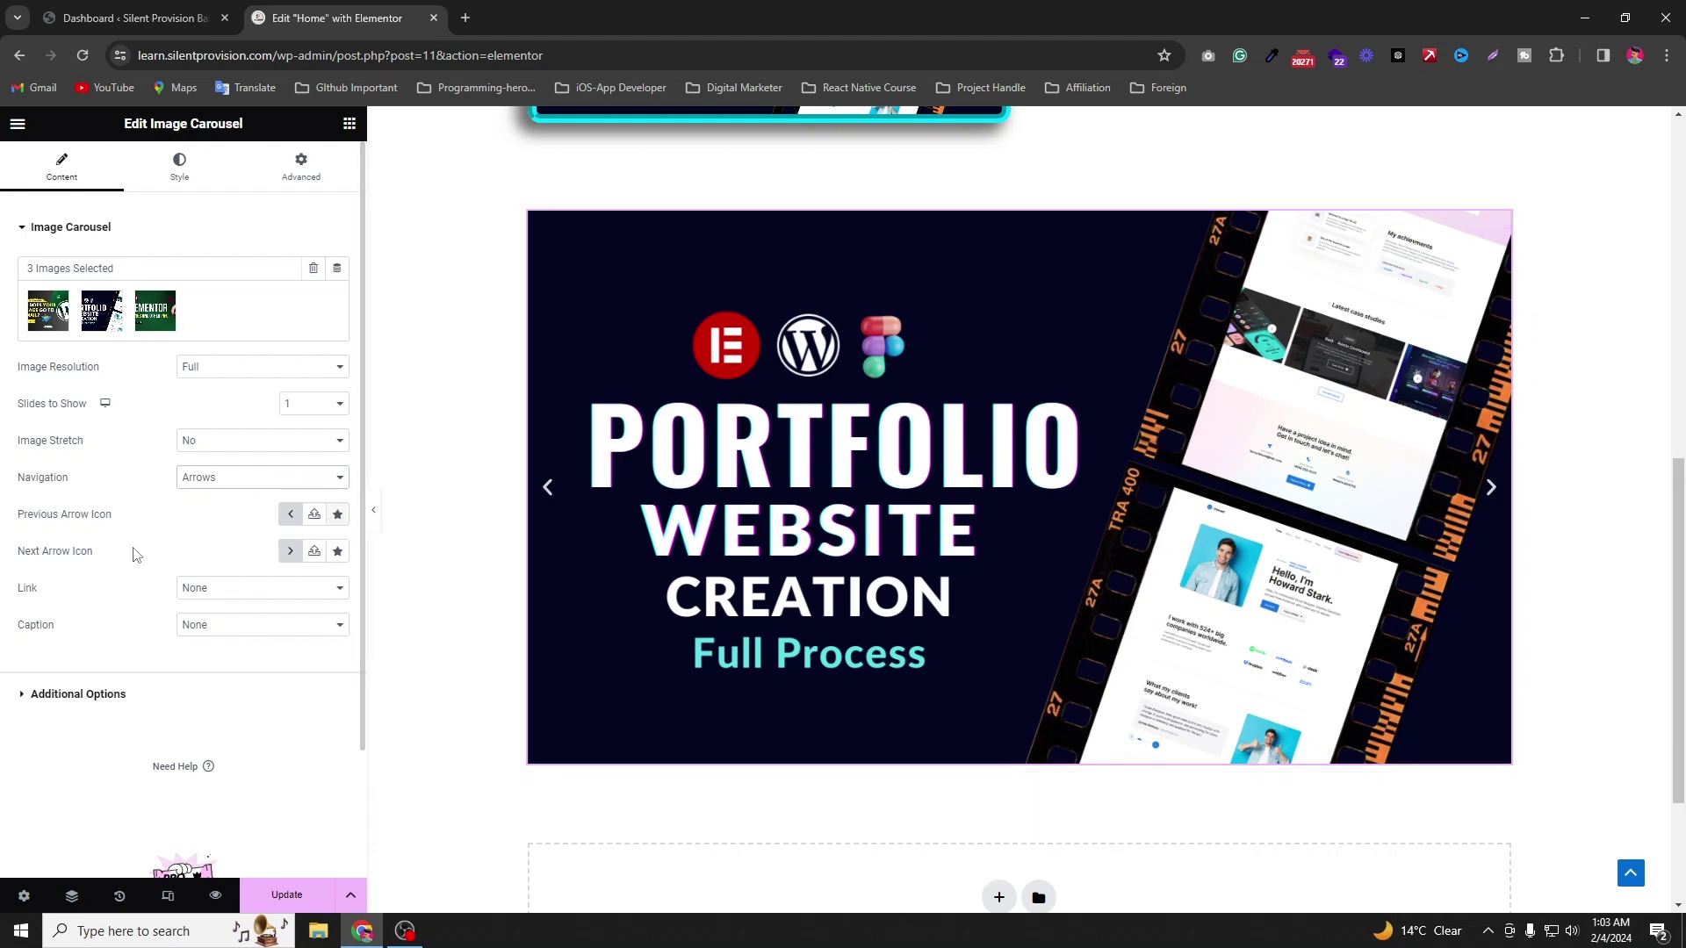
Step: Try the circled left arrow from the icon library as the previous arrow icon, and restore the default icon
{"action": "left_click", "coordinate": [337, 514]}
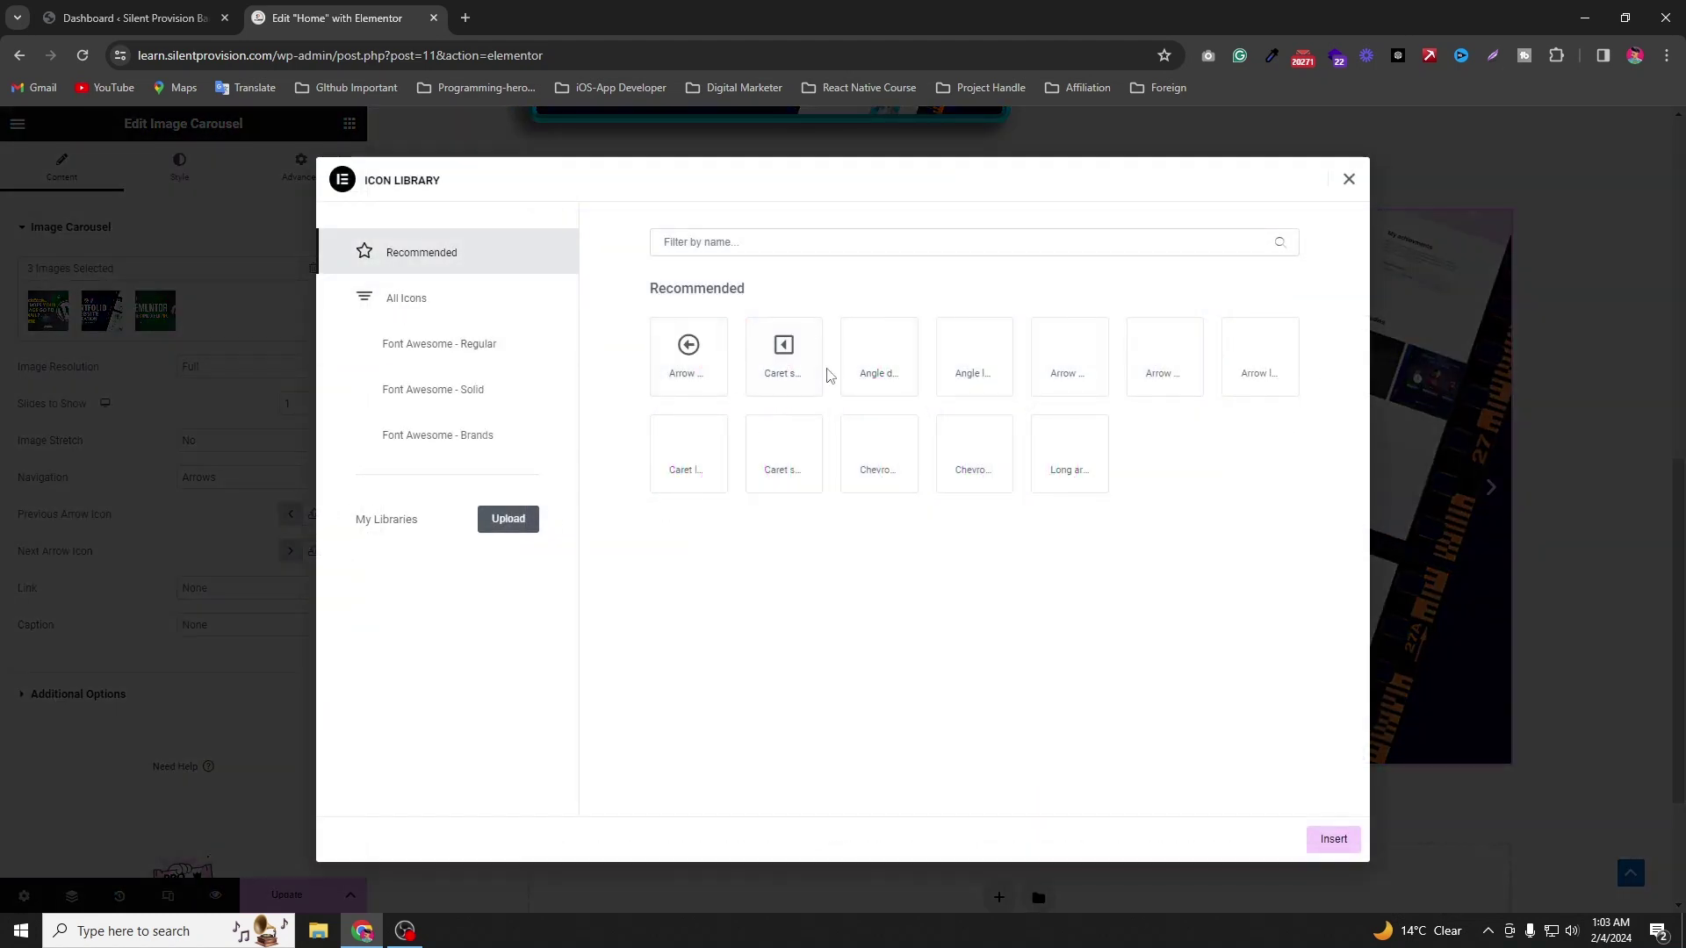
{"action": "left_click", "coordinate": [703, 358]}
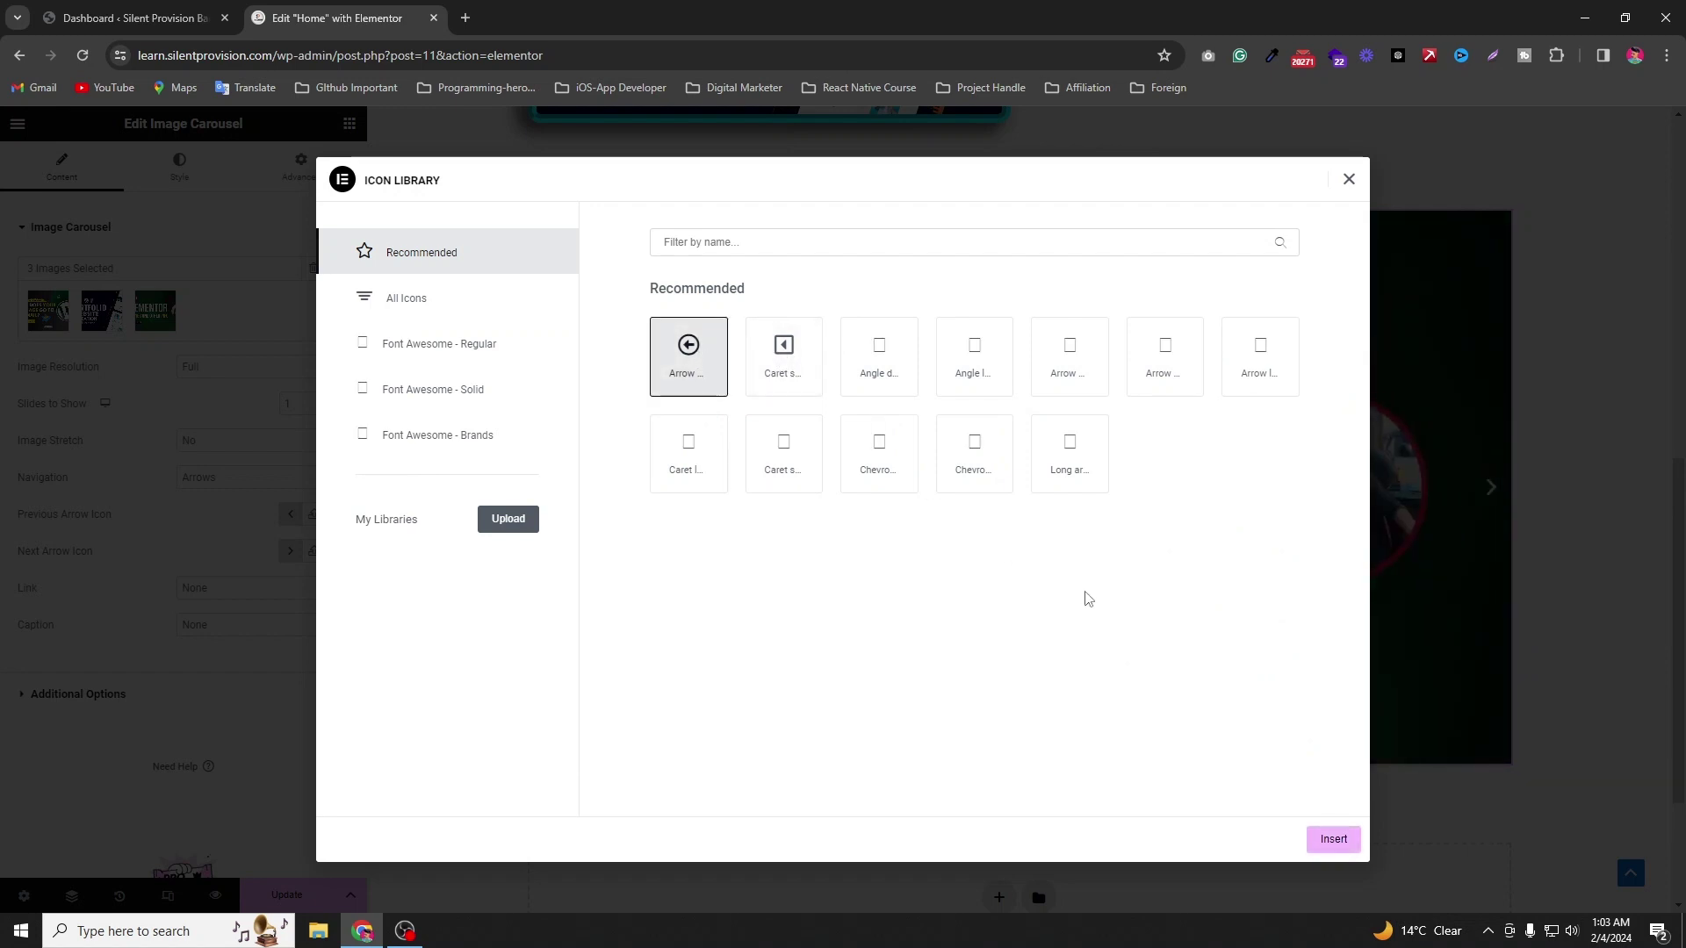
{"action": "left_click", "coordinate": [1332, 838]}
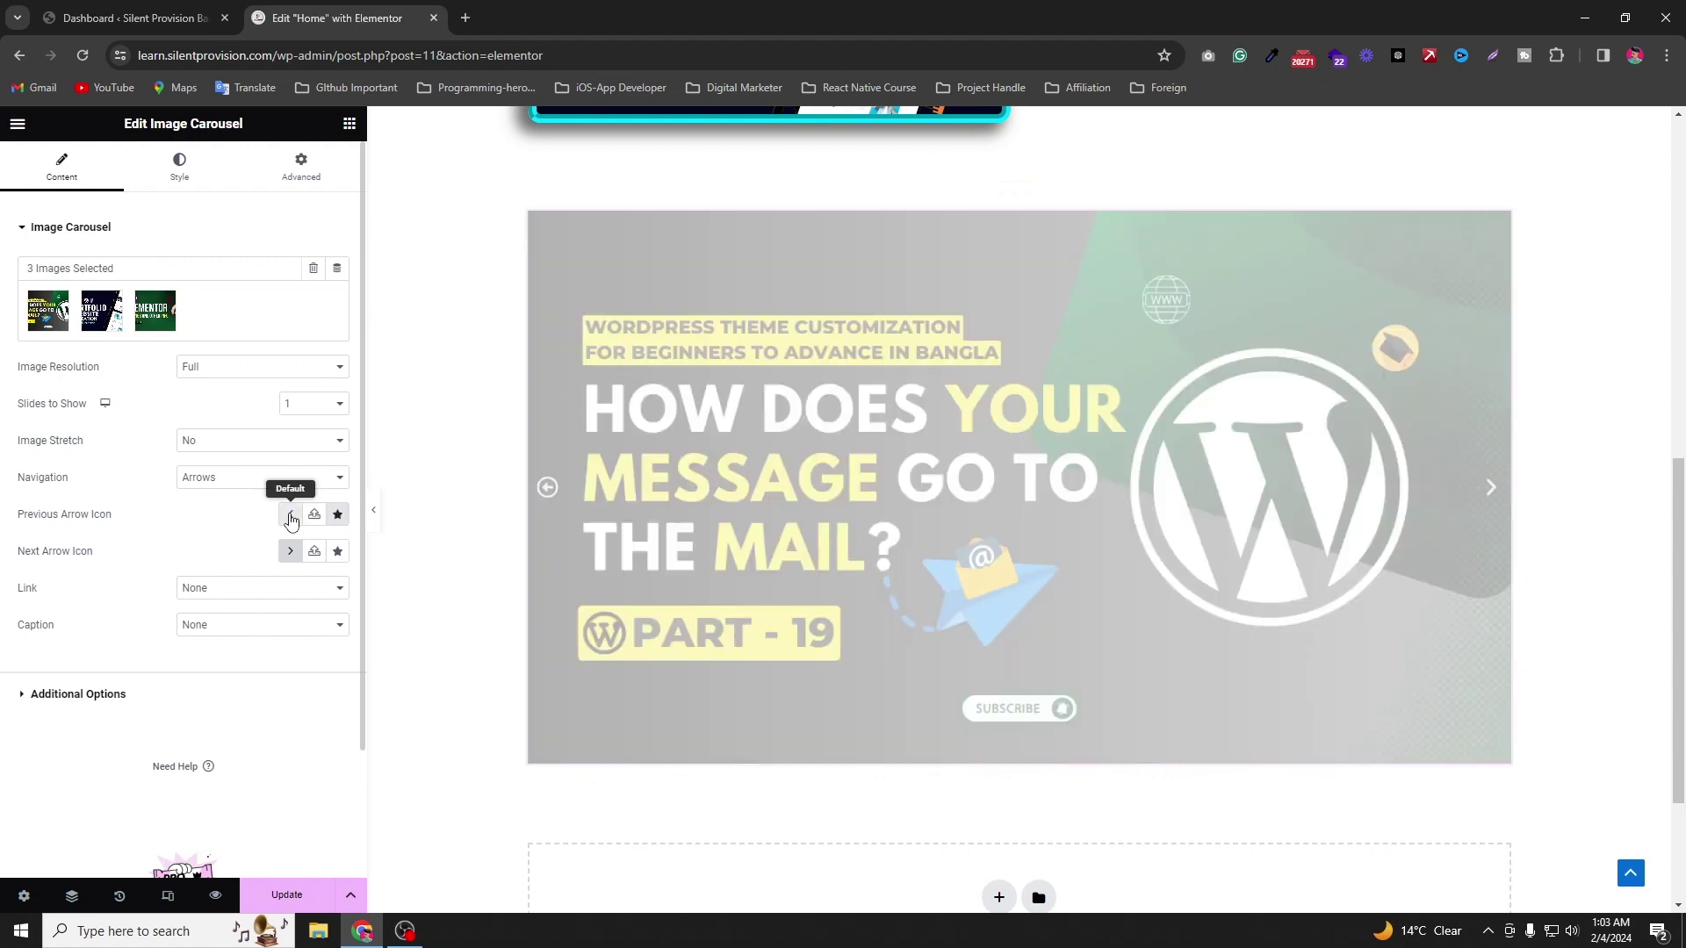
{"action": "left_click", "coordinate": [292, 518]}
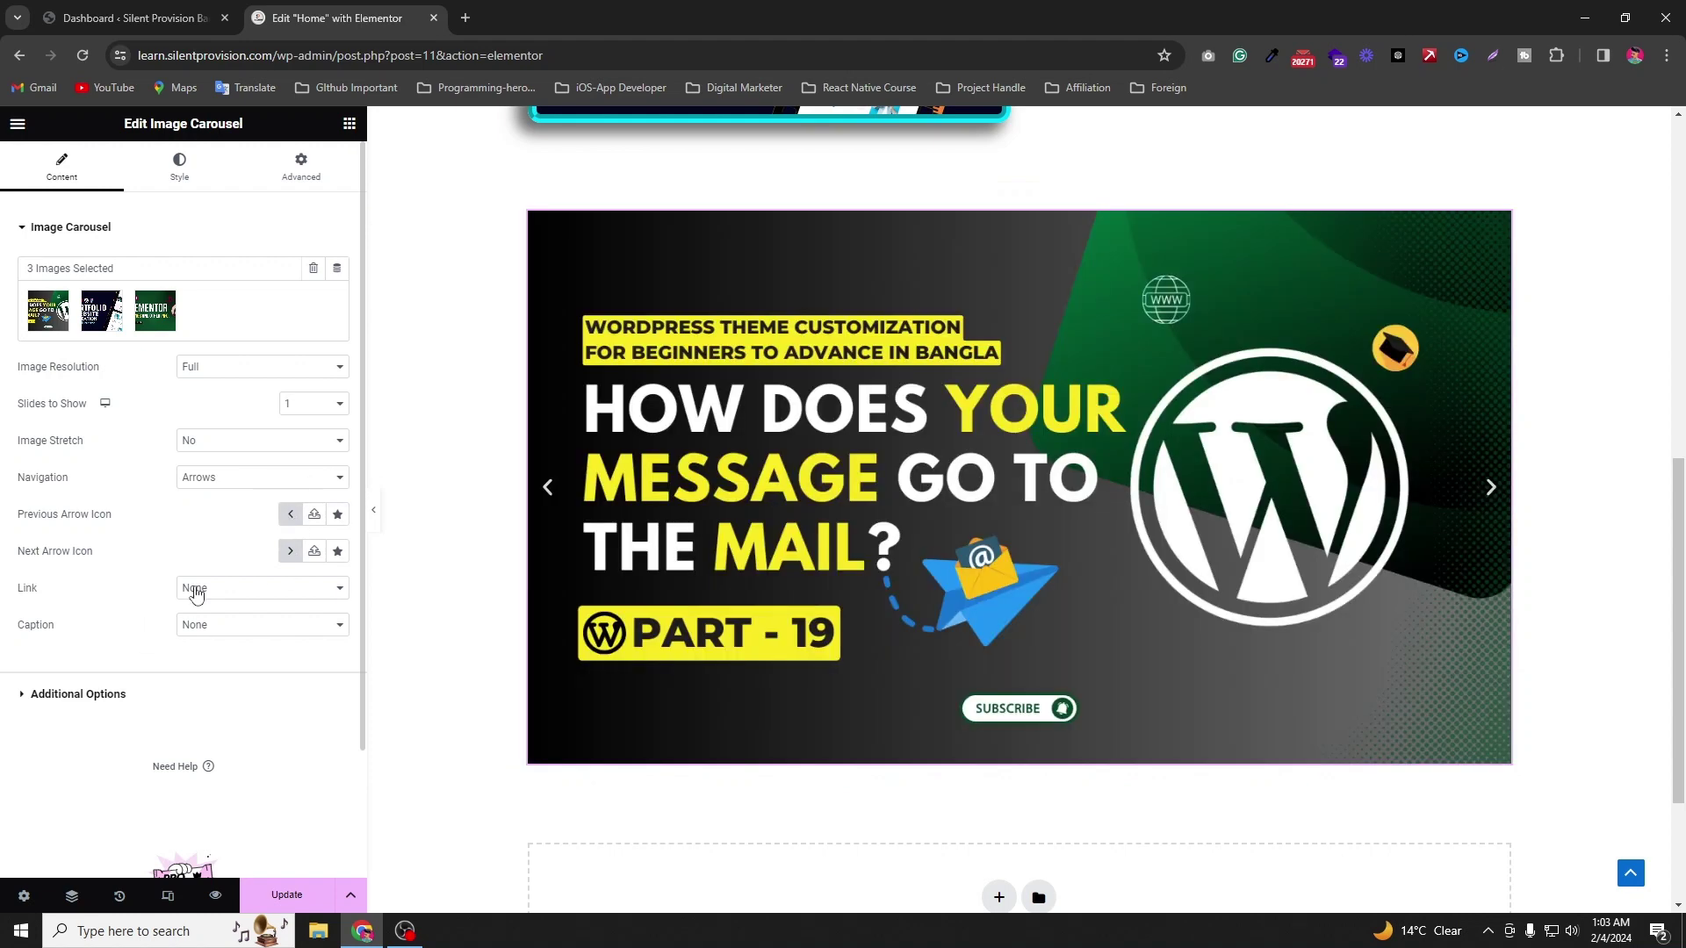
Step: Check the carousel's link options, try Title, Caption and Description as its caption, and return the caption to None
{"action": "left_click", "coordinate": [221, 593]}
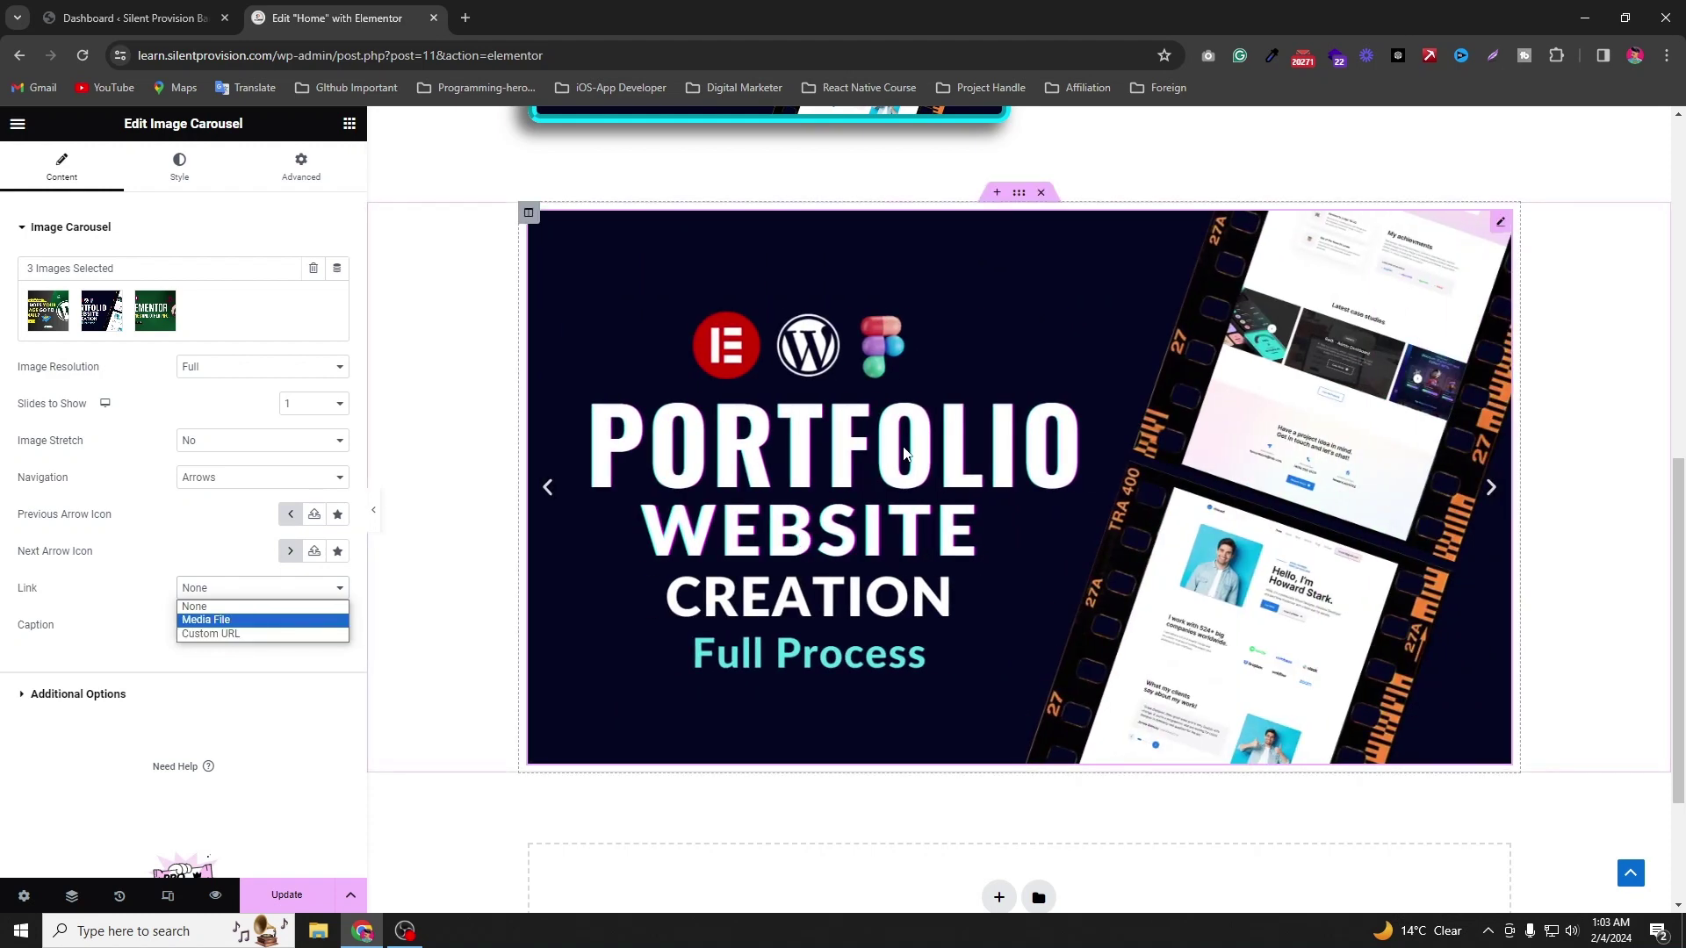
{"action": "left_click", "coordinate": [112, 613]}
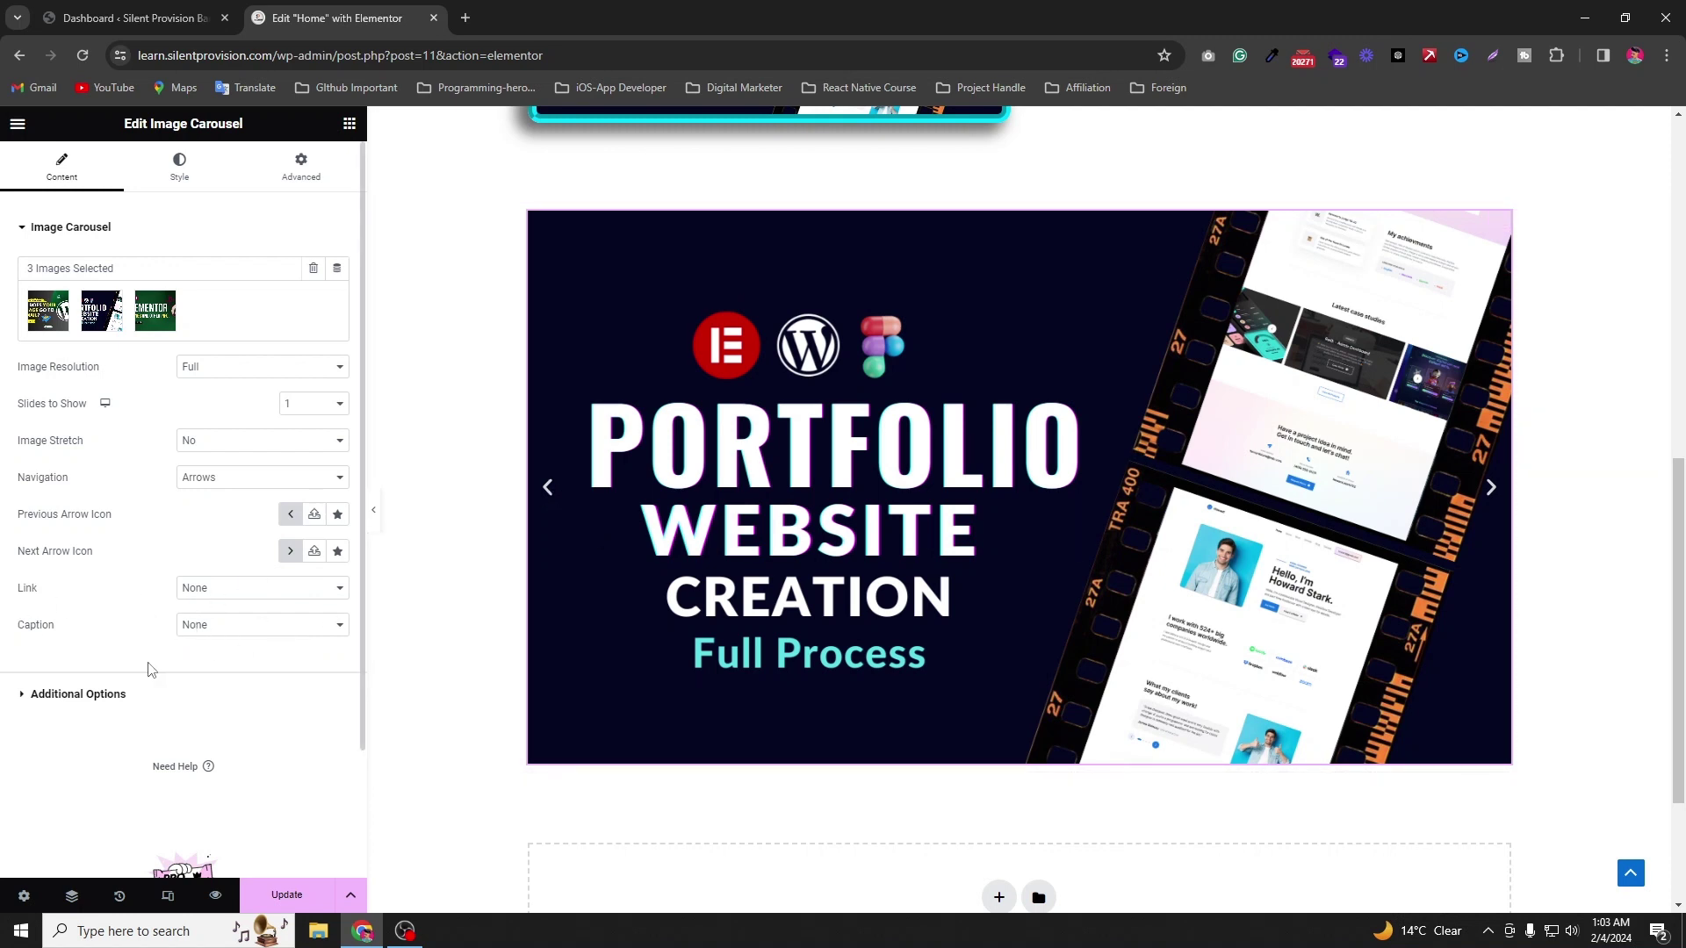
{"action": "left_click", "coordinate": [209, 628]}
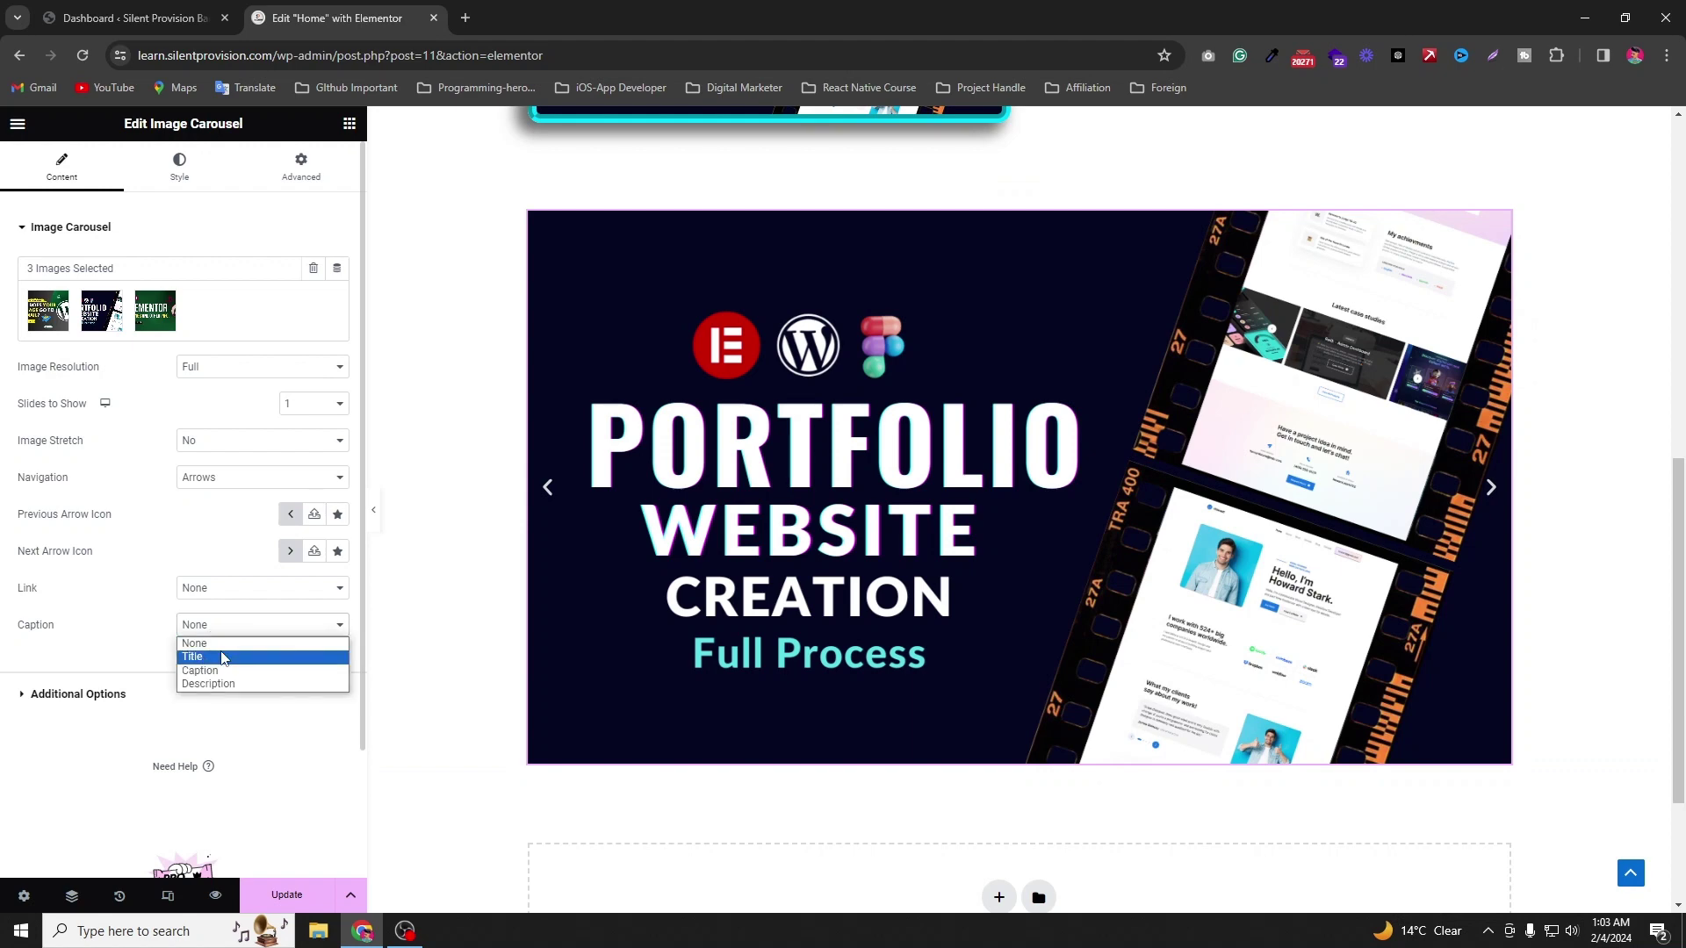
{"action": "left_click", "coordinate": [220, 657]}
{"action": "left_click", "coordinate": [243, 629]}
{"action": "left_click", "coordinate": [245, 670]}
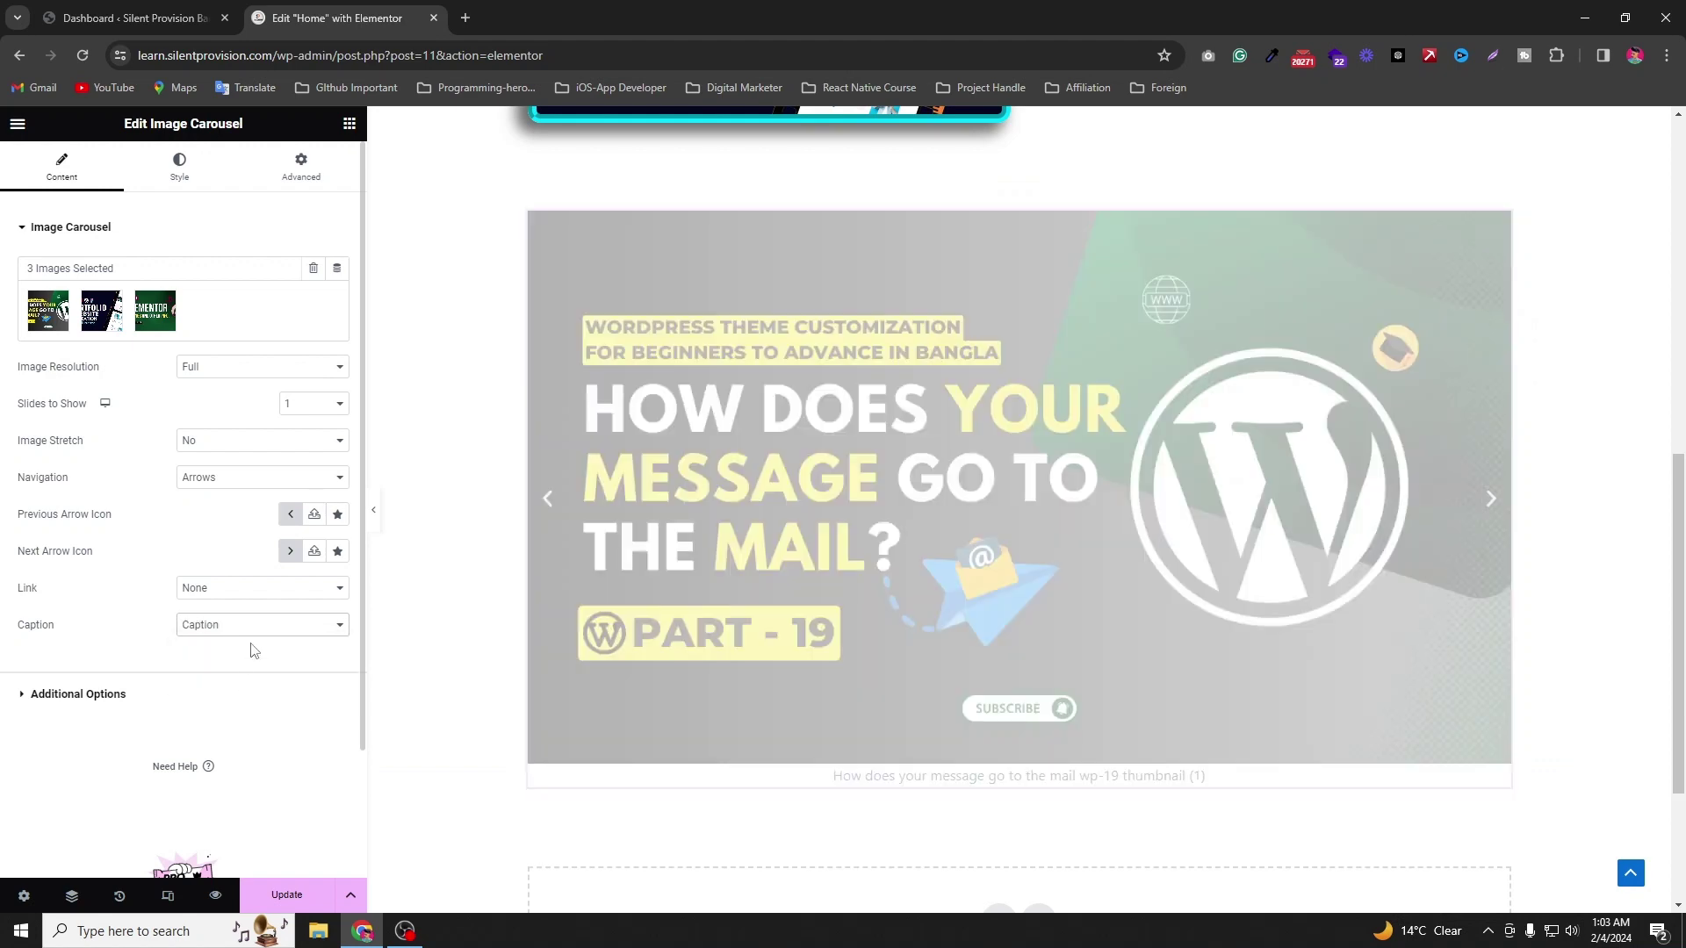
{"action": "left_click", "coordinate": [250, 627]}
{"action": "left_click", "coordinate": [245, 686]}
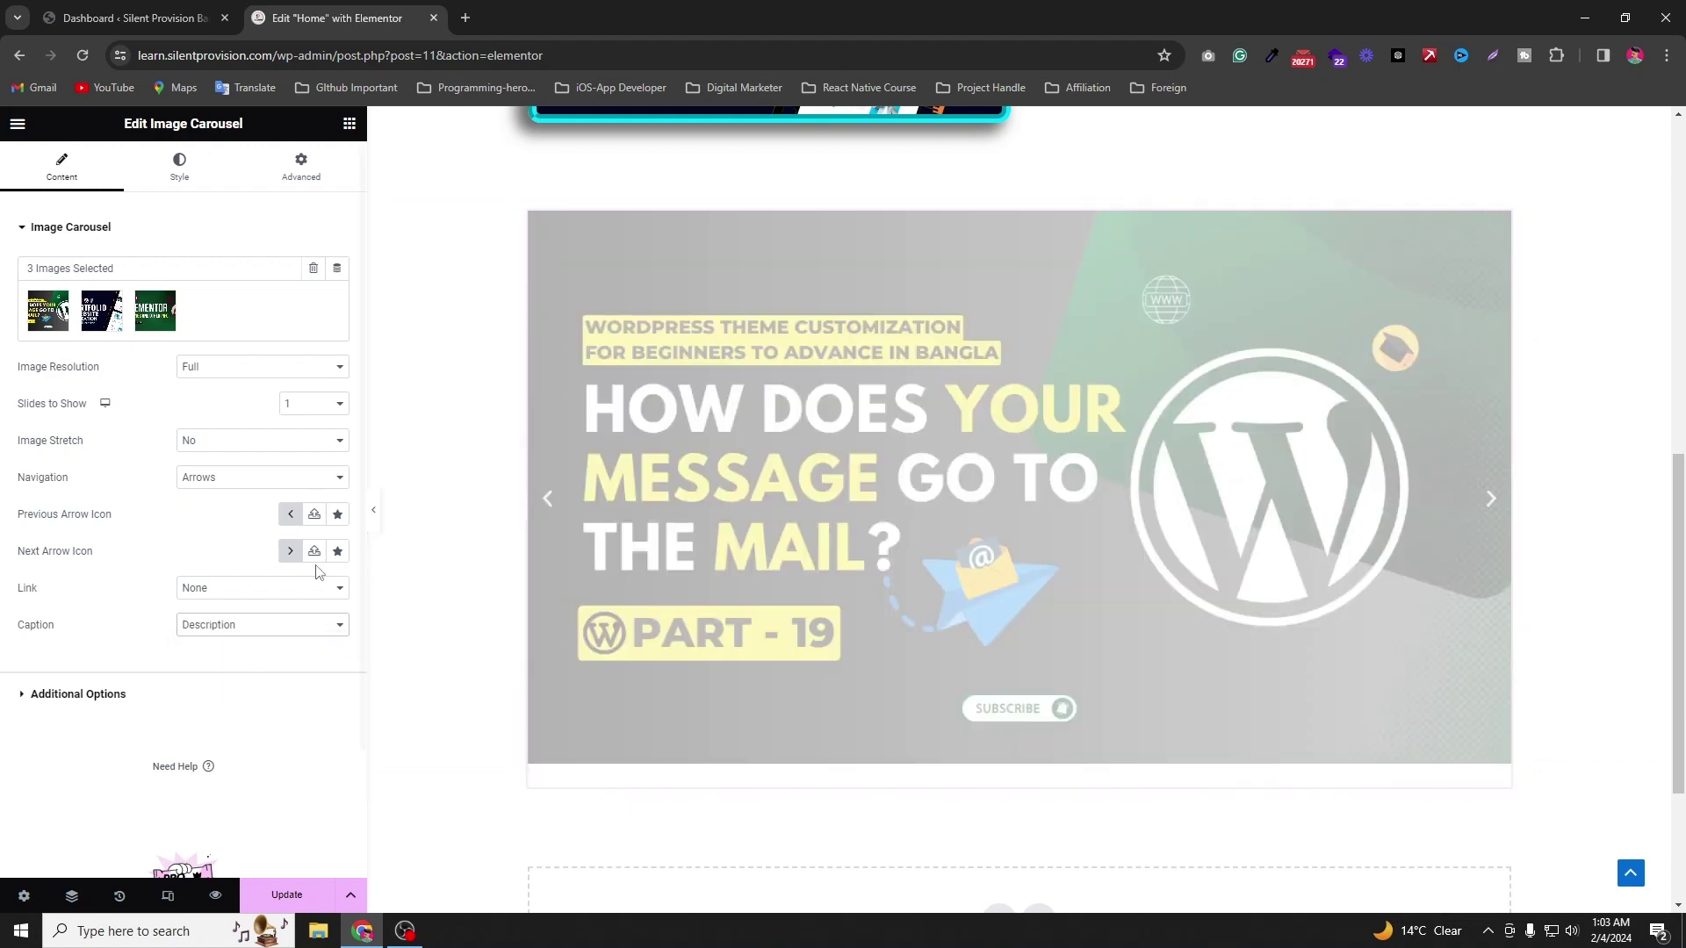
{"action": "left_click", "coordinate": [237, 628]}
{"action": "left_click", "coordinate": [237, 658]}
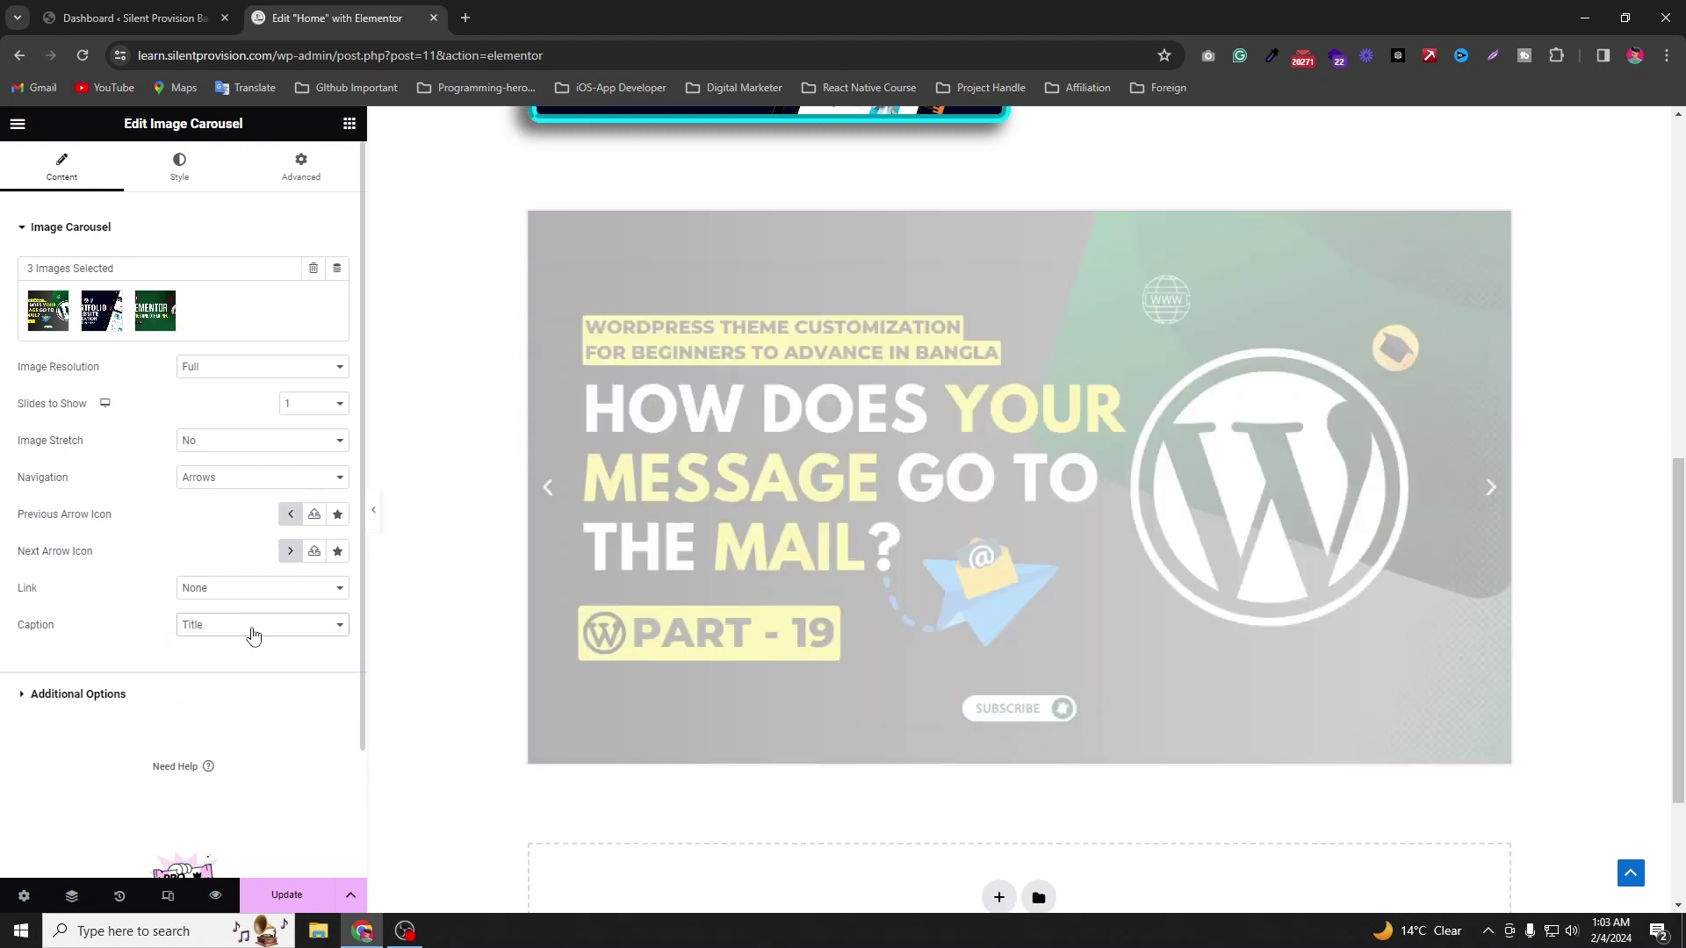
{"action": "left_click", "coordinate": [251, 630]}
{"action": "left_click", "coordinate": [207, 645]}
{"action": "left_click", "coordinate": [207, 628]}
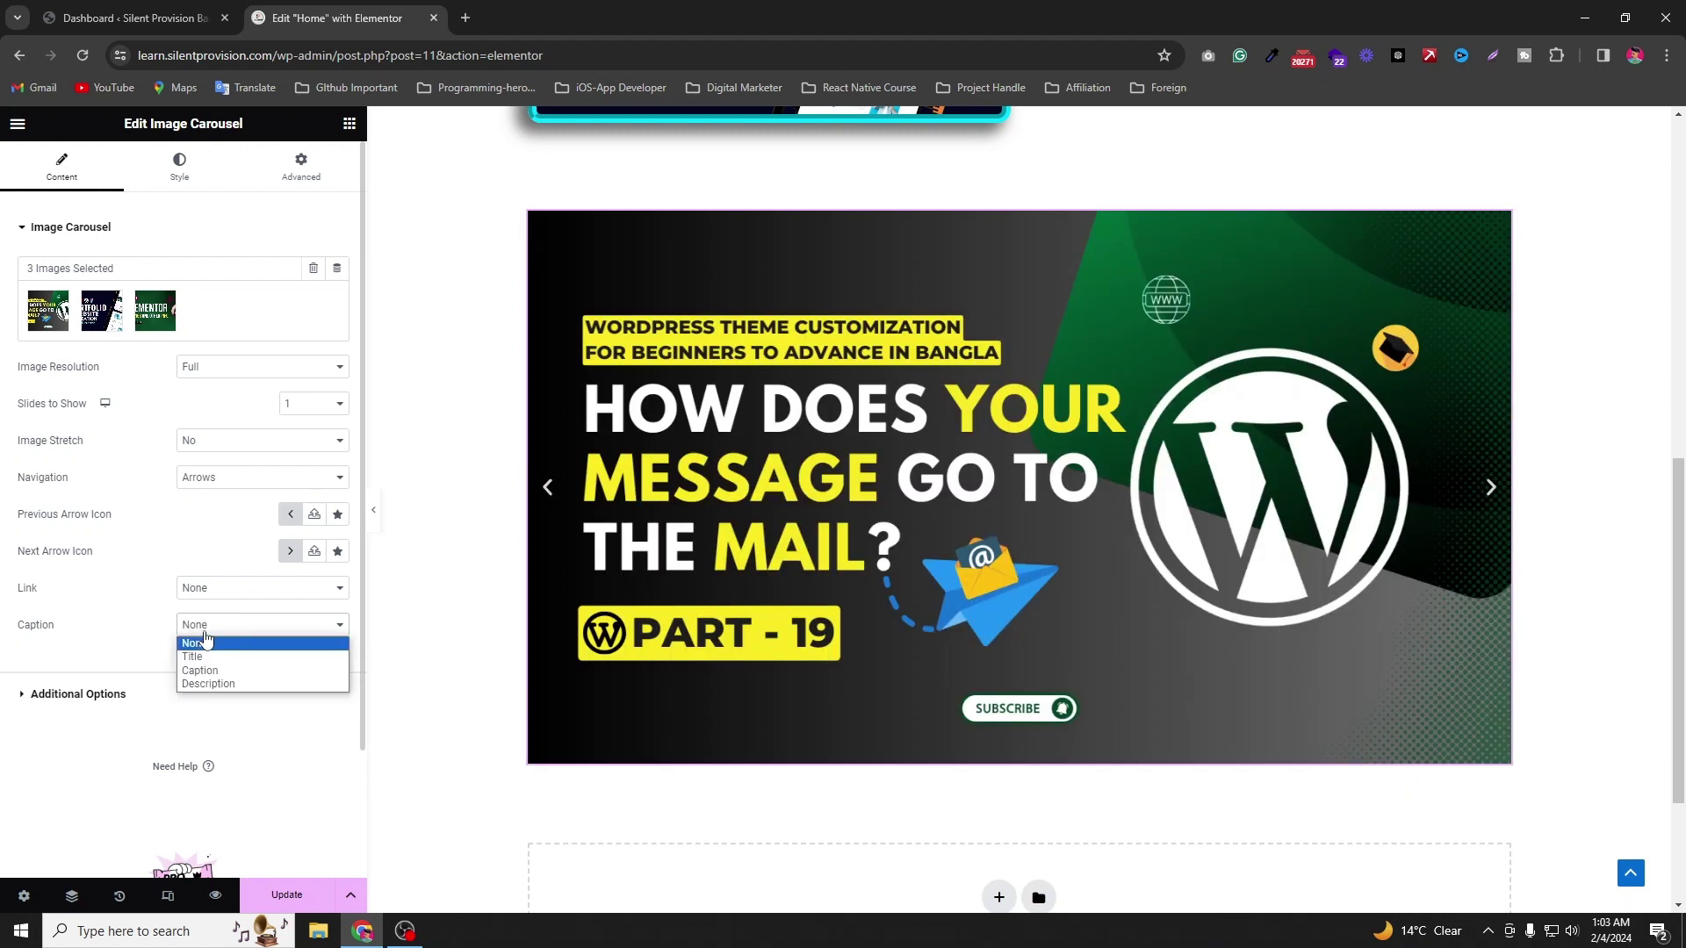
{"action": "left_click", "coordinate": [207, 645]}
Step: Open the carousel's Additional Options, and turn Lazyload on and back off
{"action": "left_click", "coordinate": [79, 695]}
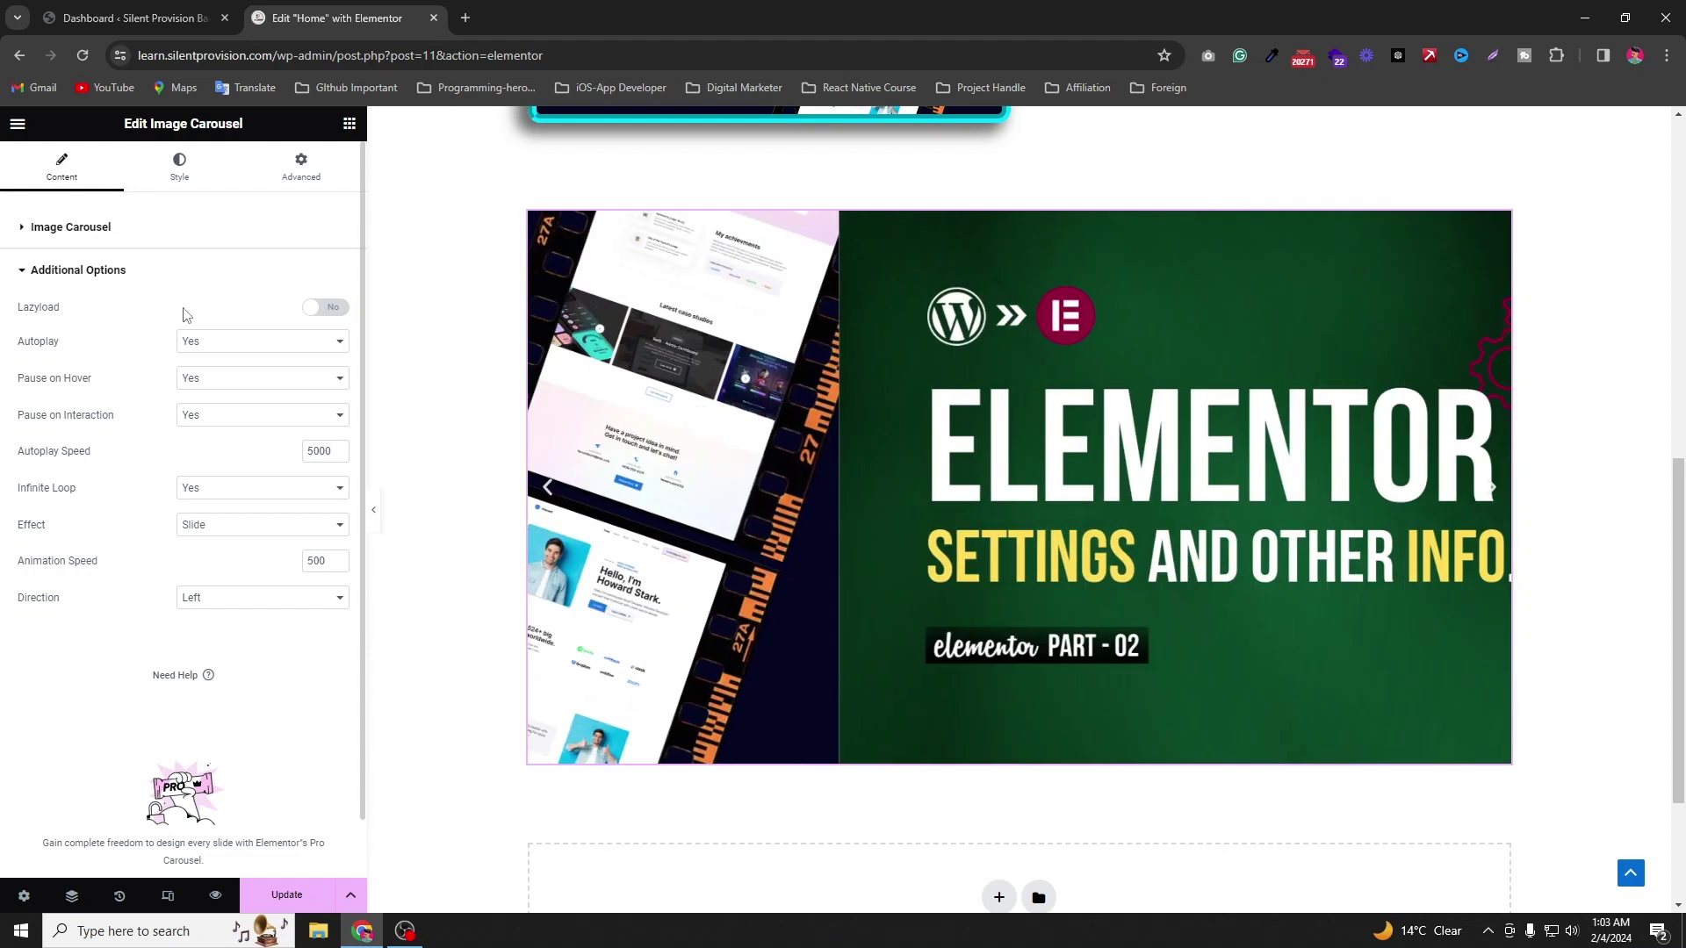
{"action": "left_click", "coordinate": [316, 309]}
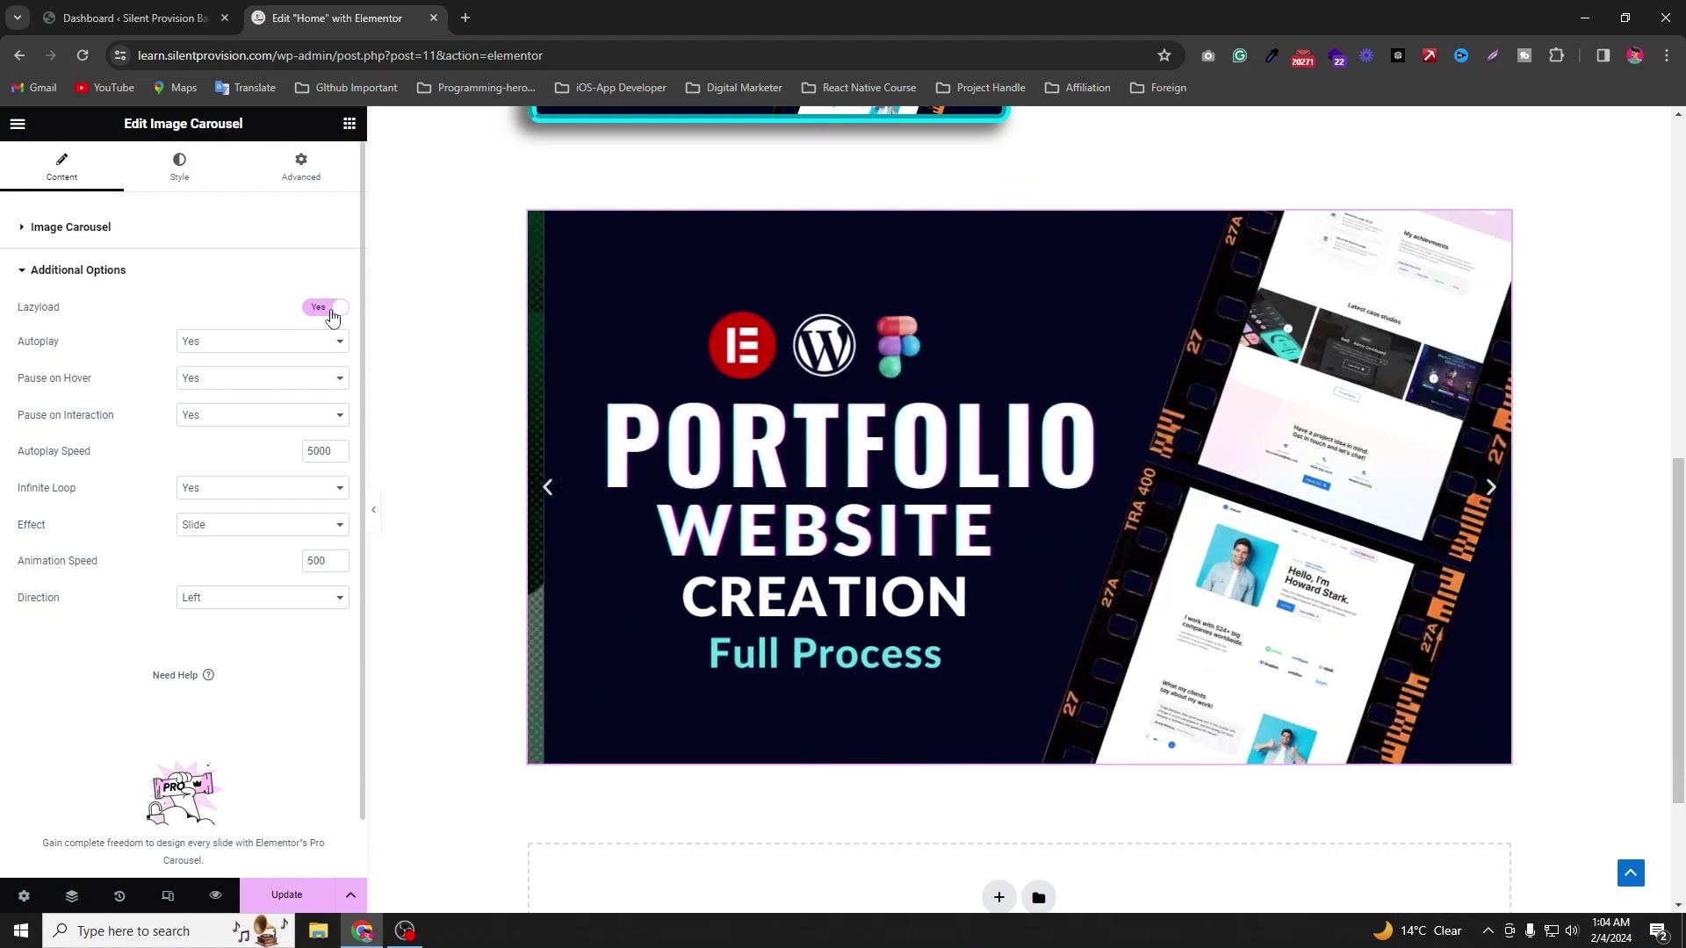
{"action": "left_click", "coordinate": [327, 308]}
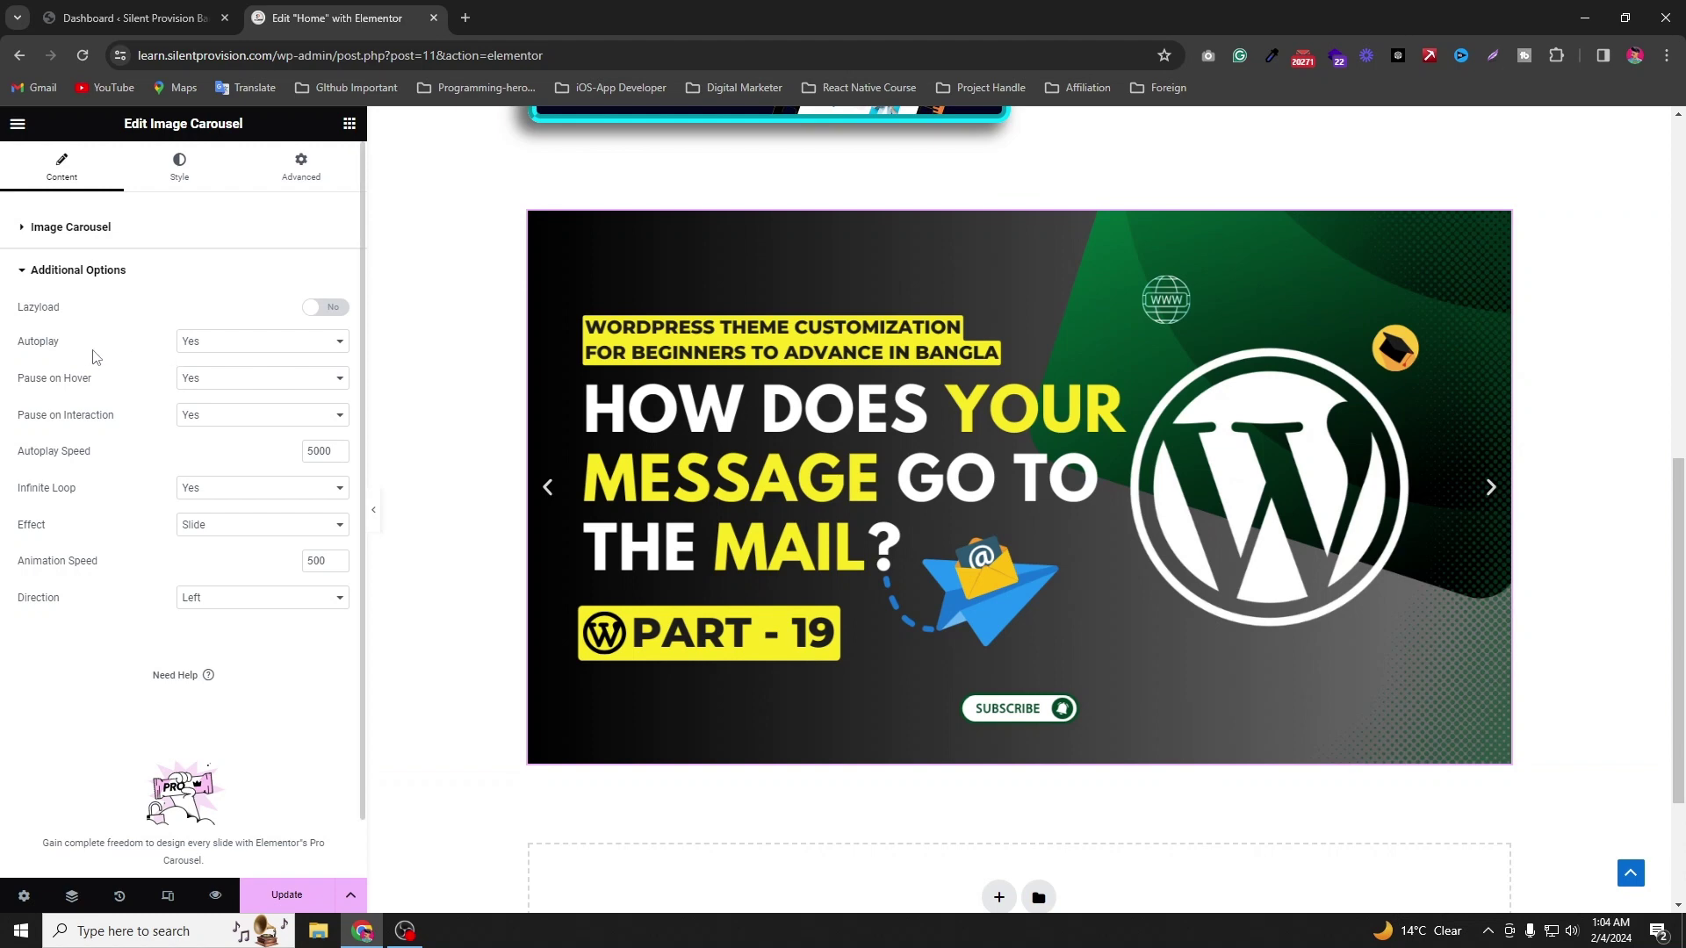
Step: Try the carousel with Autoplay set to No, and return Autoplay to Yes
{"action": "left_click", "coordinate": [259, 343]}
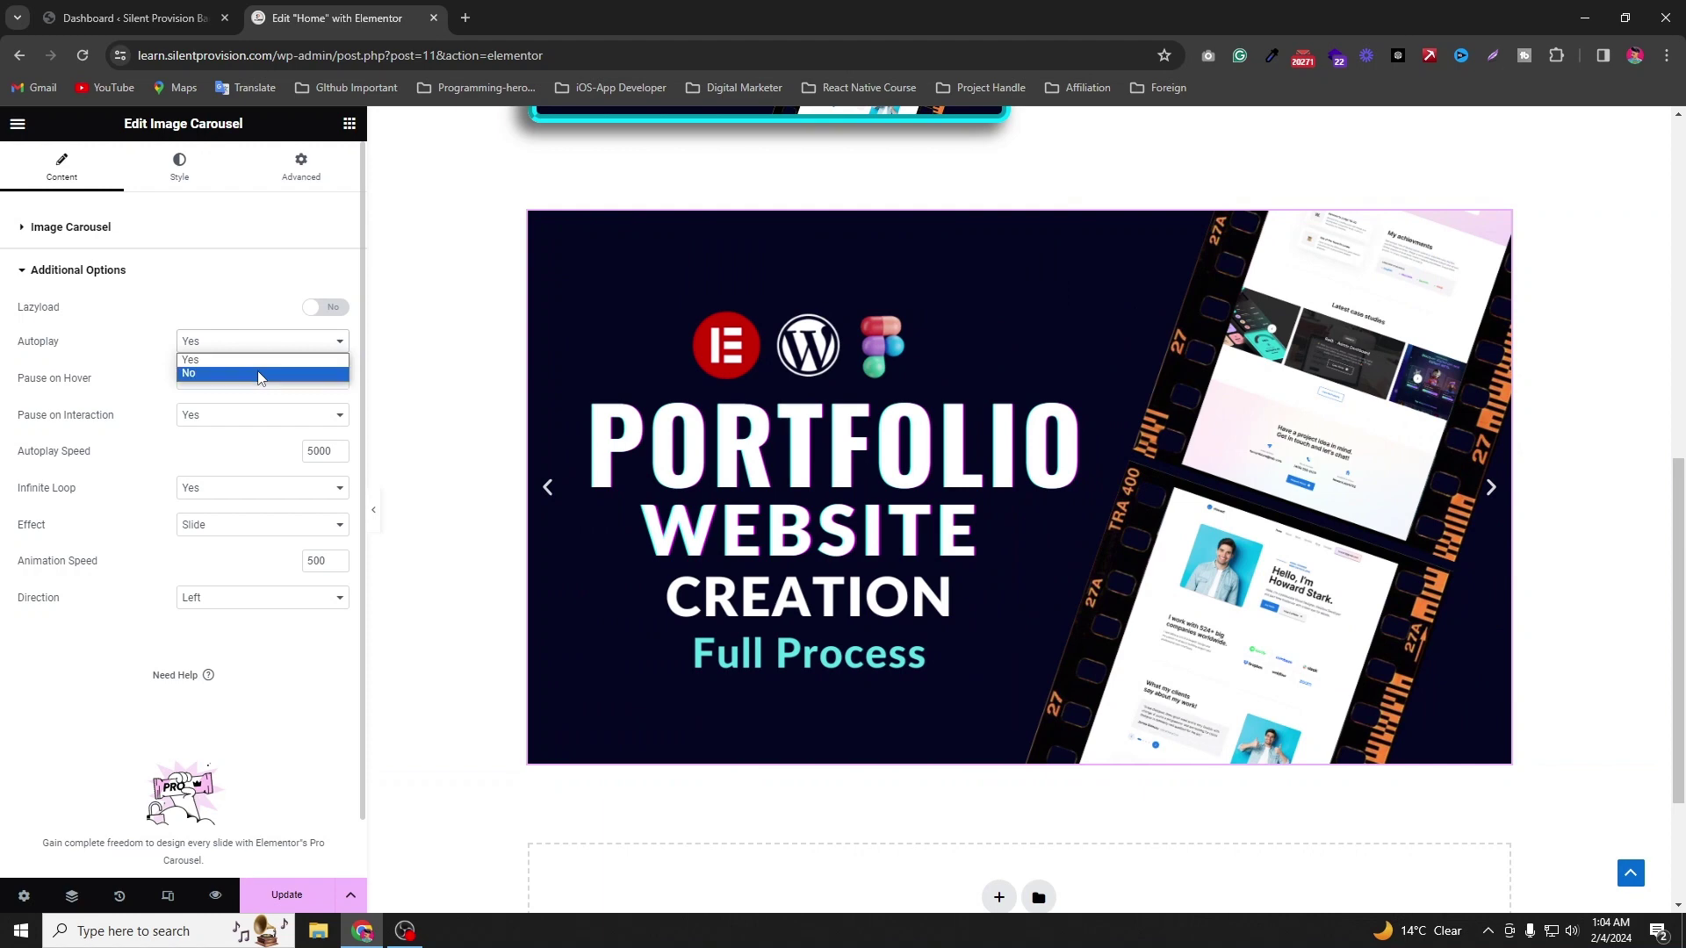
{"action": "left_click", "coordinate": [261, 375]}
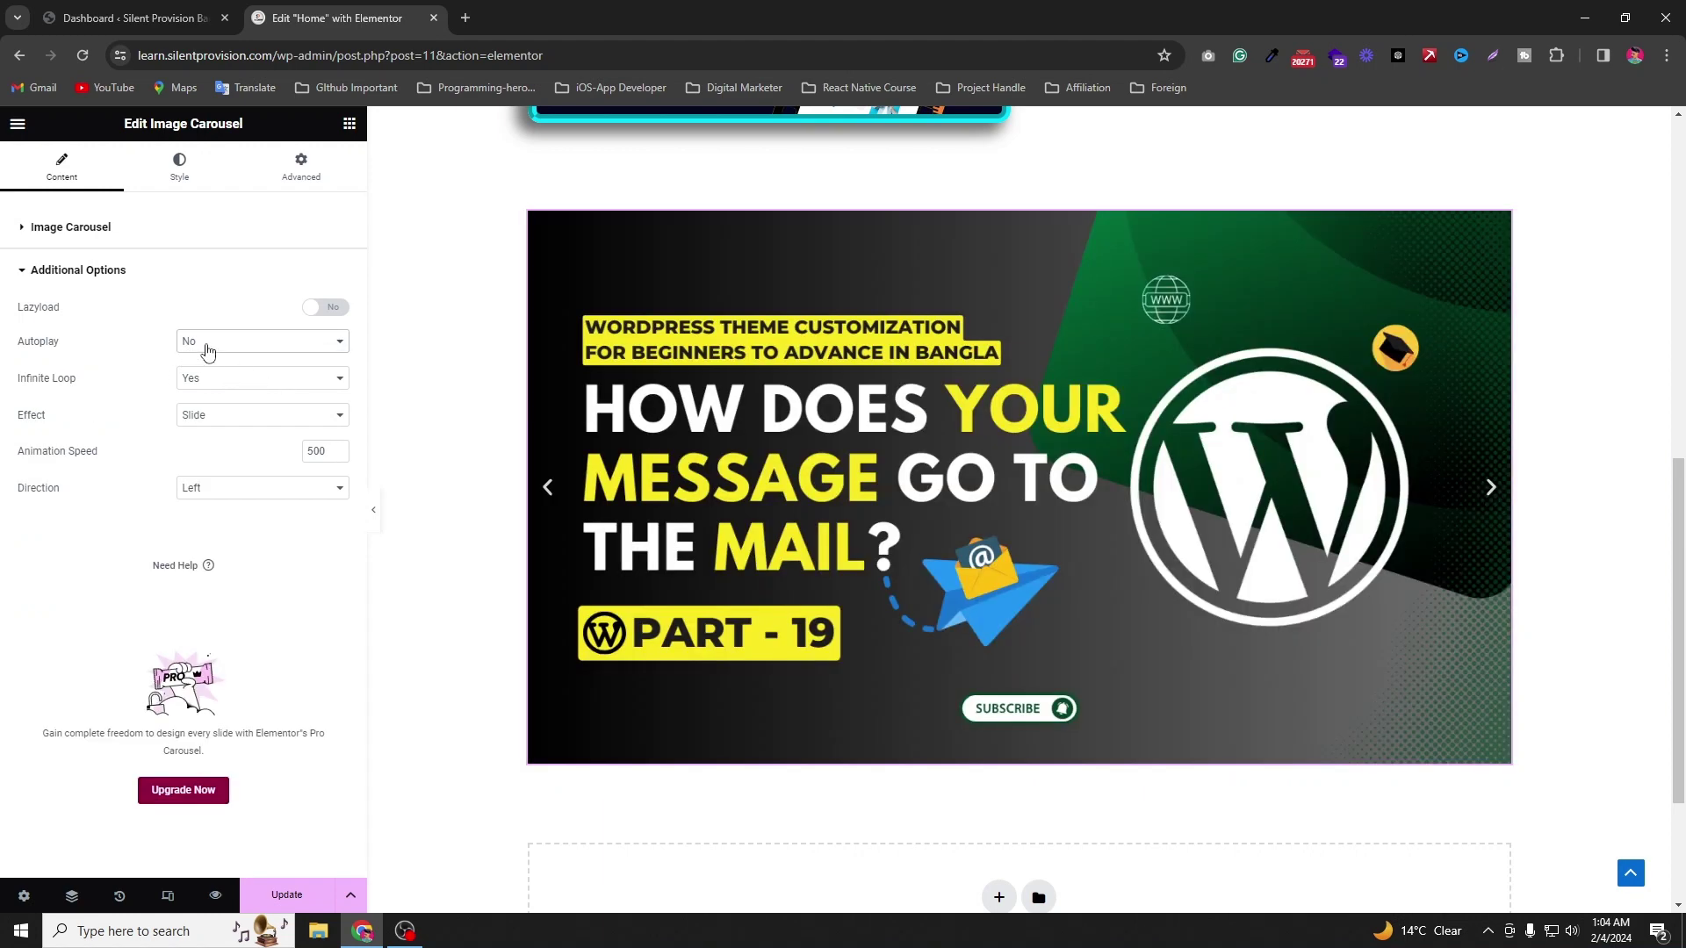
{"action": "left_click", "coordinate": [217, 348]}
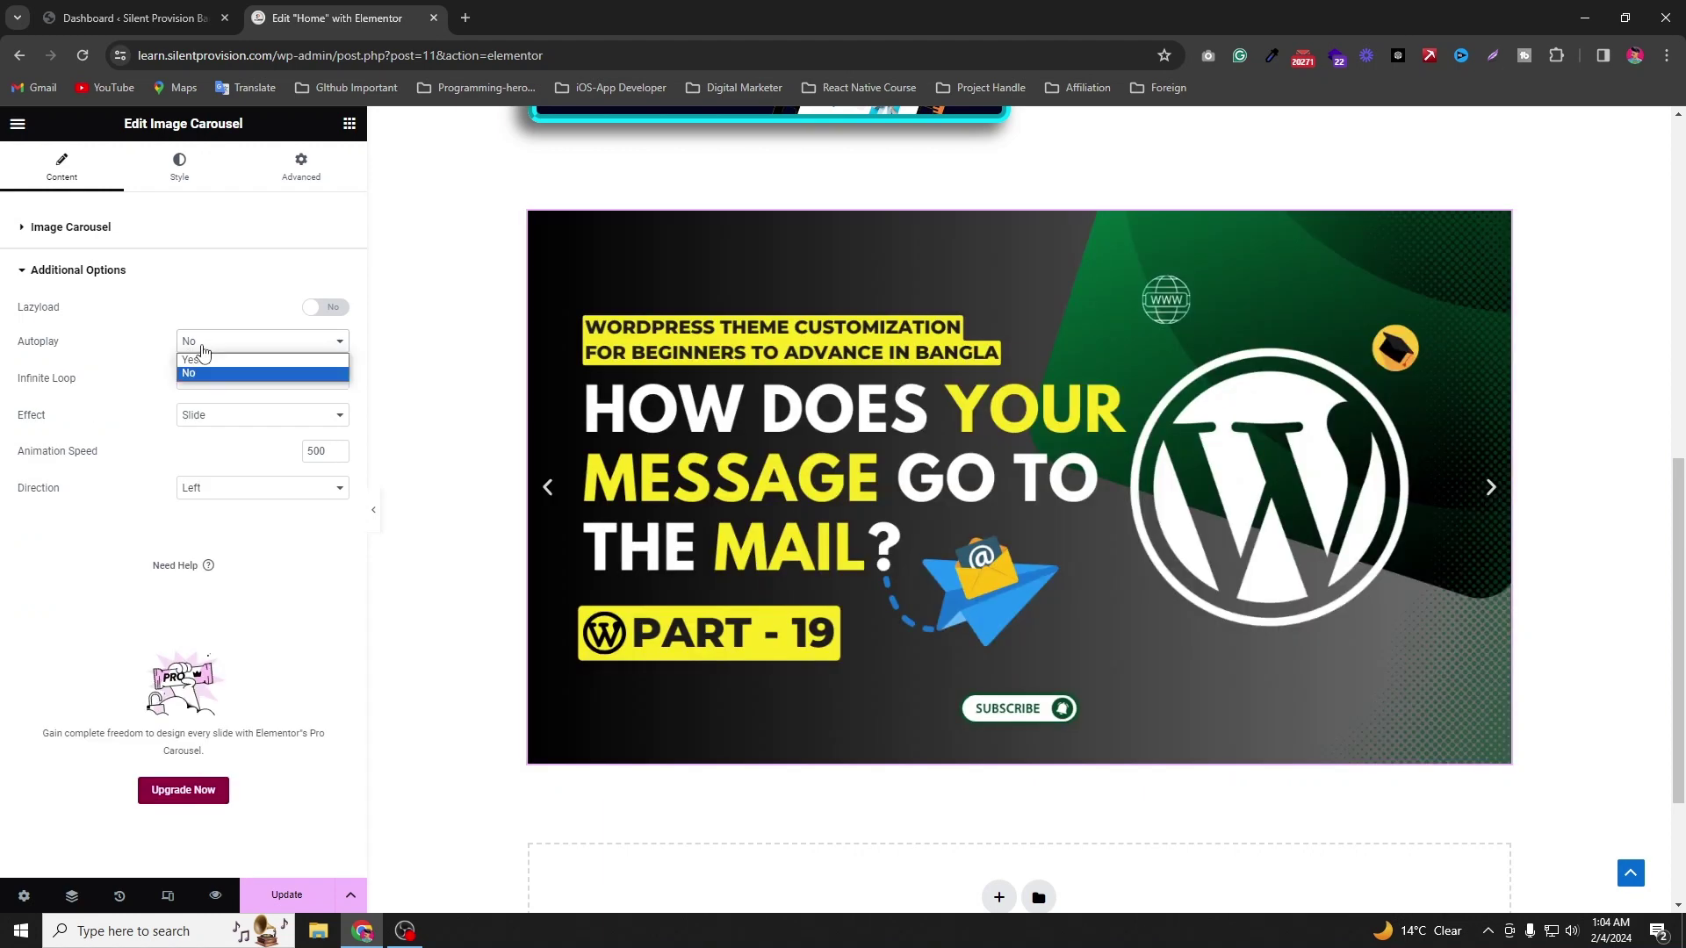
{"action": "left_click", "coordinate": [217, 348]}
{"action": "left_click", "coordinate": [218, 349]}
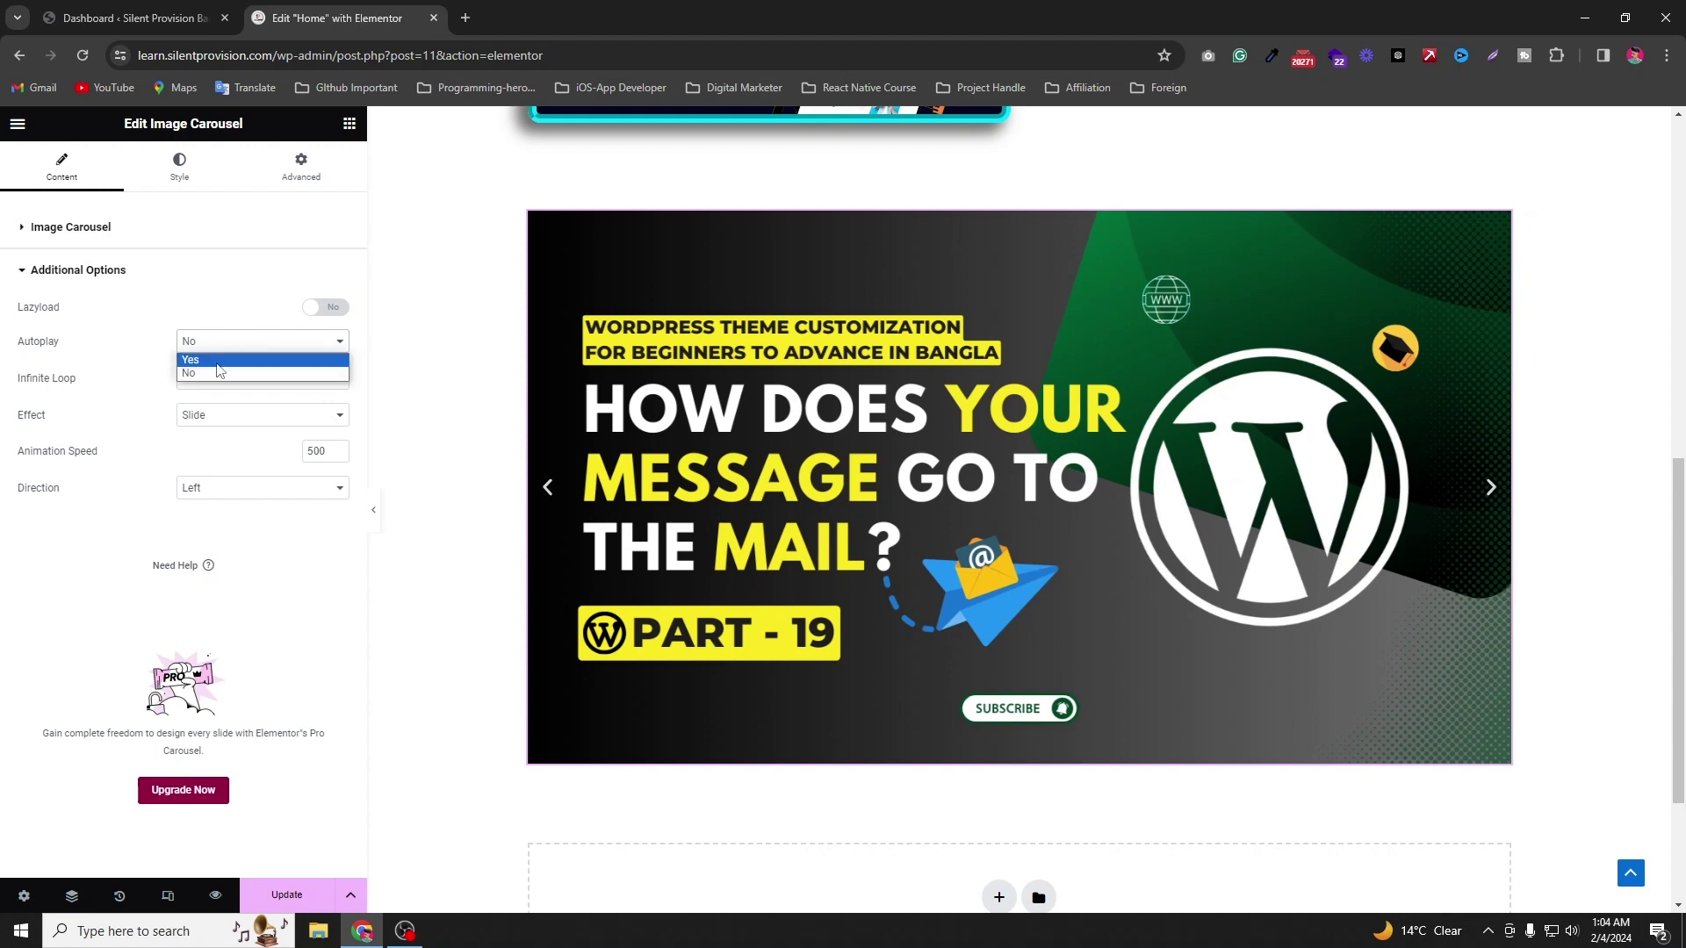
{"action": "left_click", "coordinate": [218, 359]}
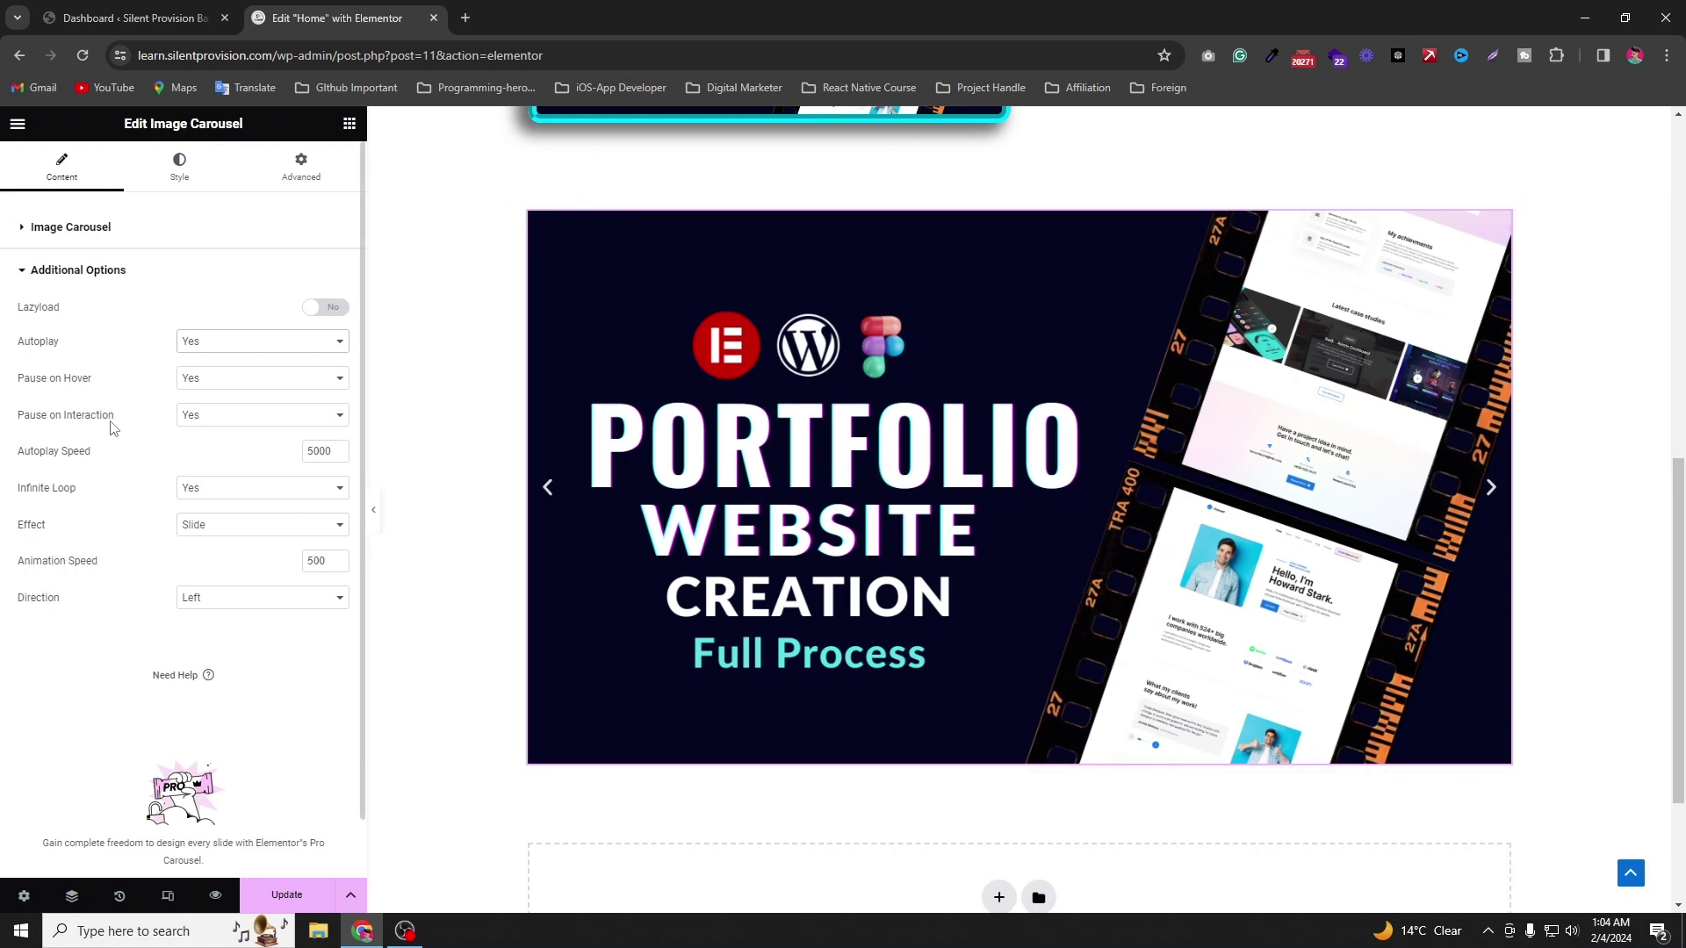
Step: Check the Pause on Interaction choices, and set the carousel's autoplay speed to 2000
{"action": "left_click", "coordinate": [297, 420]}
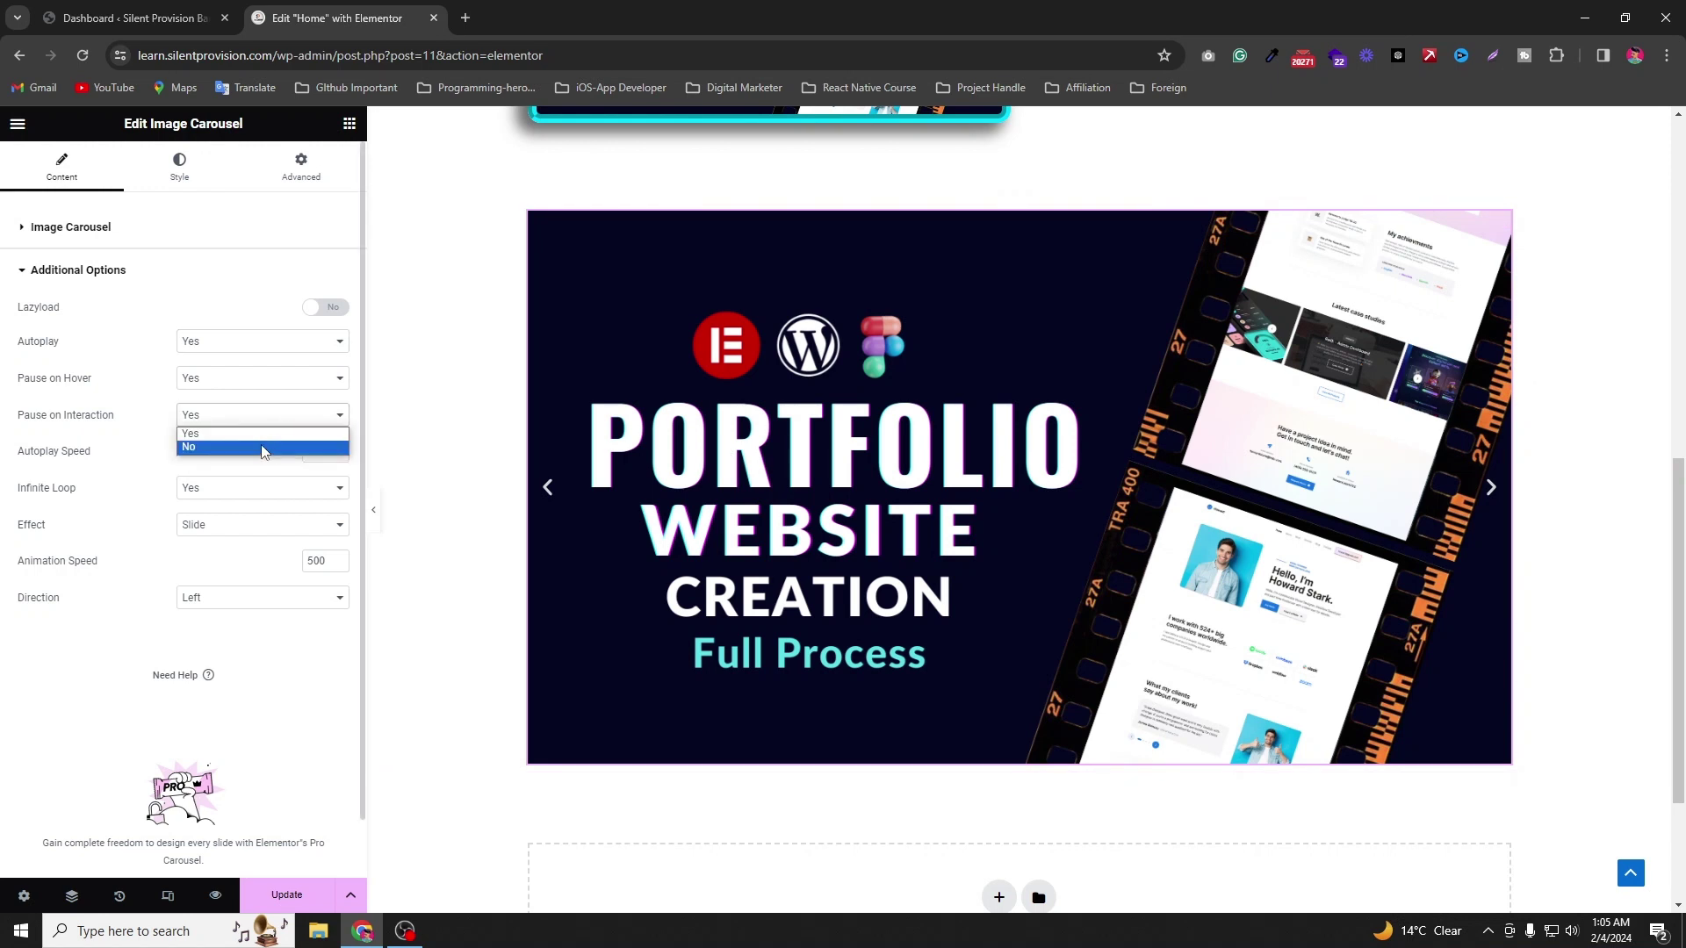
{"action": "left_click", "coordinate": [129, 465]}
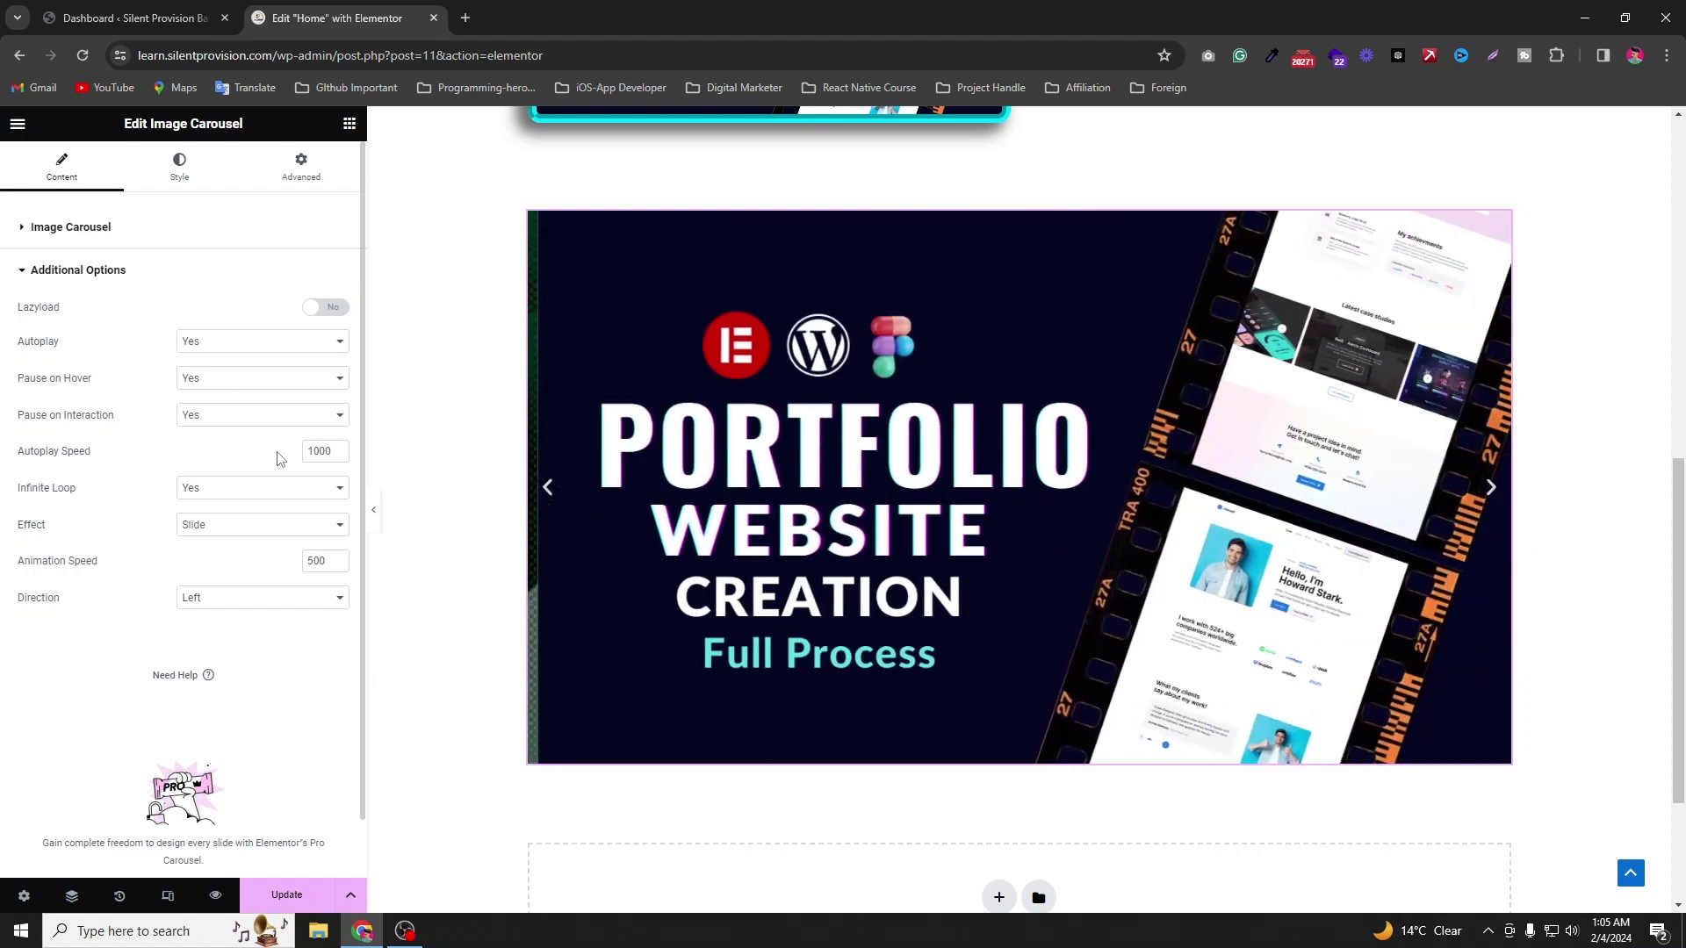
{"action": "left_click", "coordinate": [310, 451]}
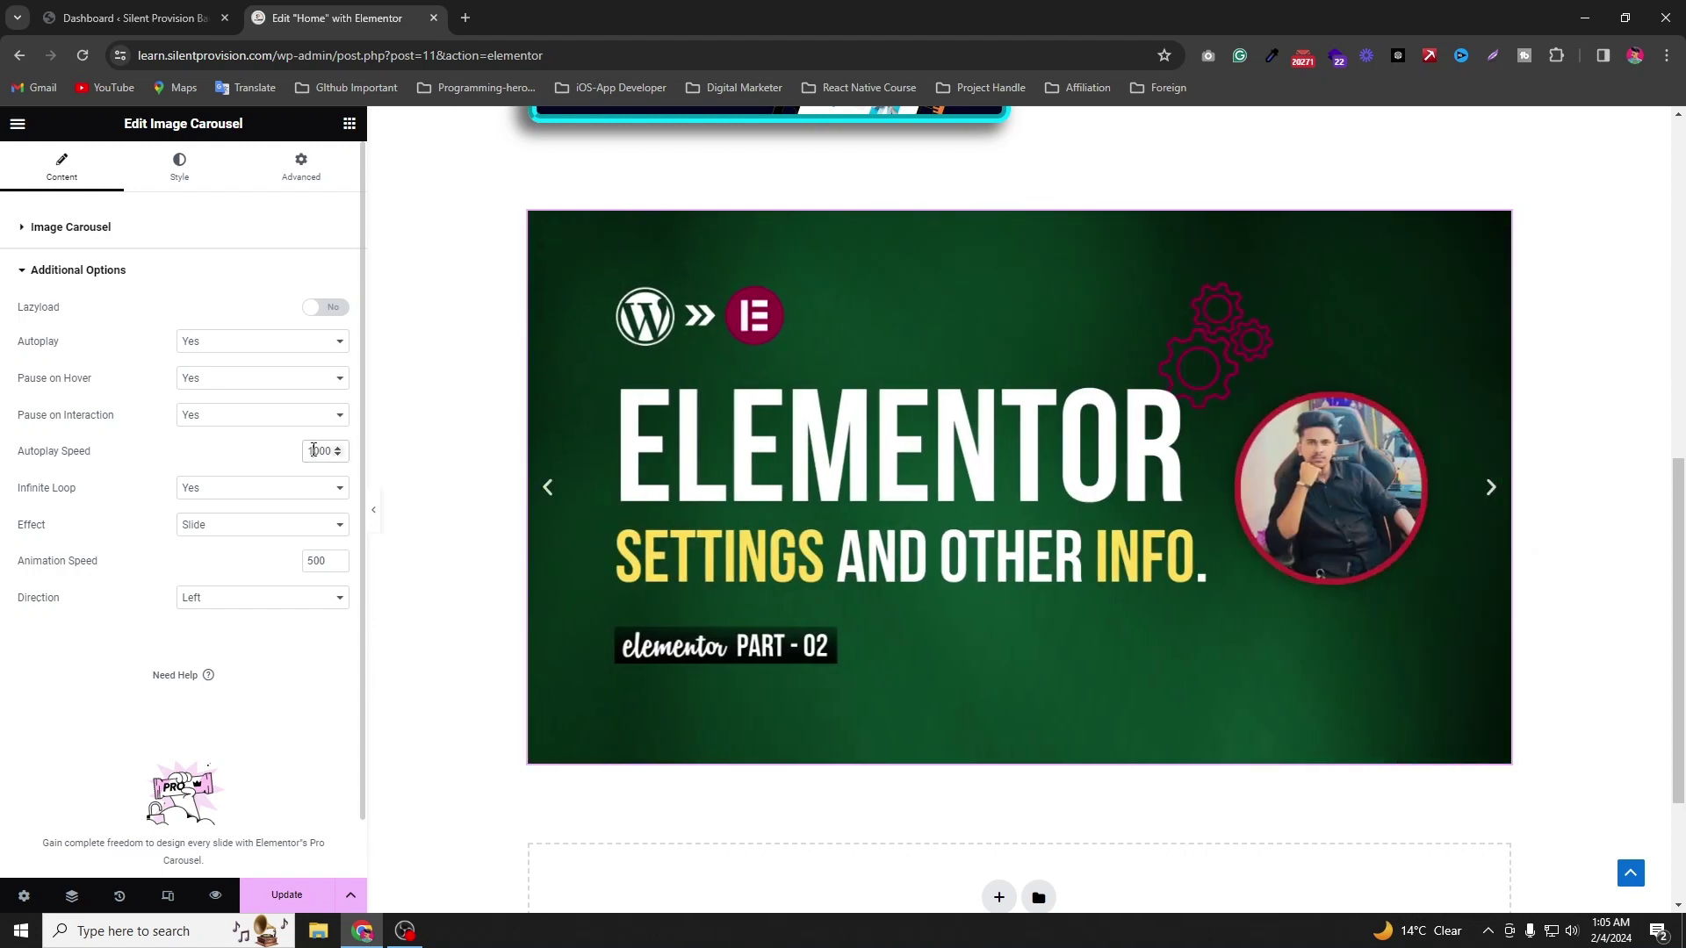
{"action": "type", "text": "2"}
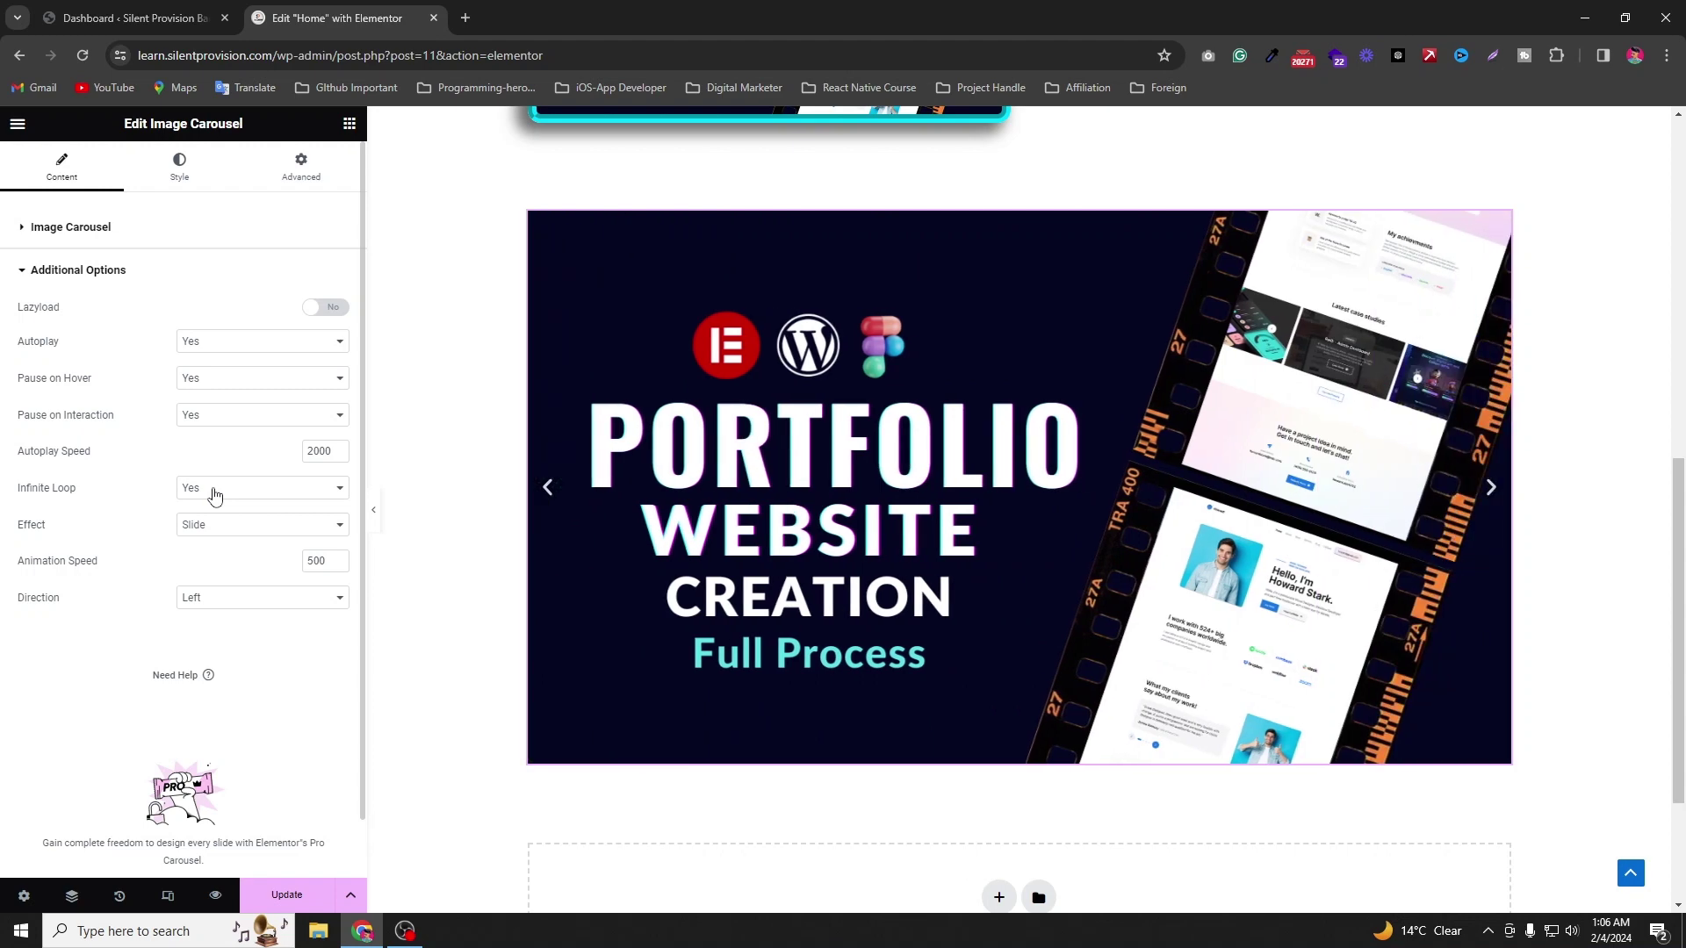
Step: Examine the choices offered for the carousel's Infinite Loop and Effect settings without changing them
{"action": "left_click", "coordinate": [215, 496]}
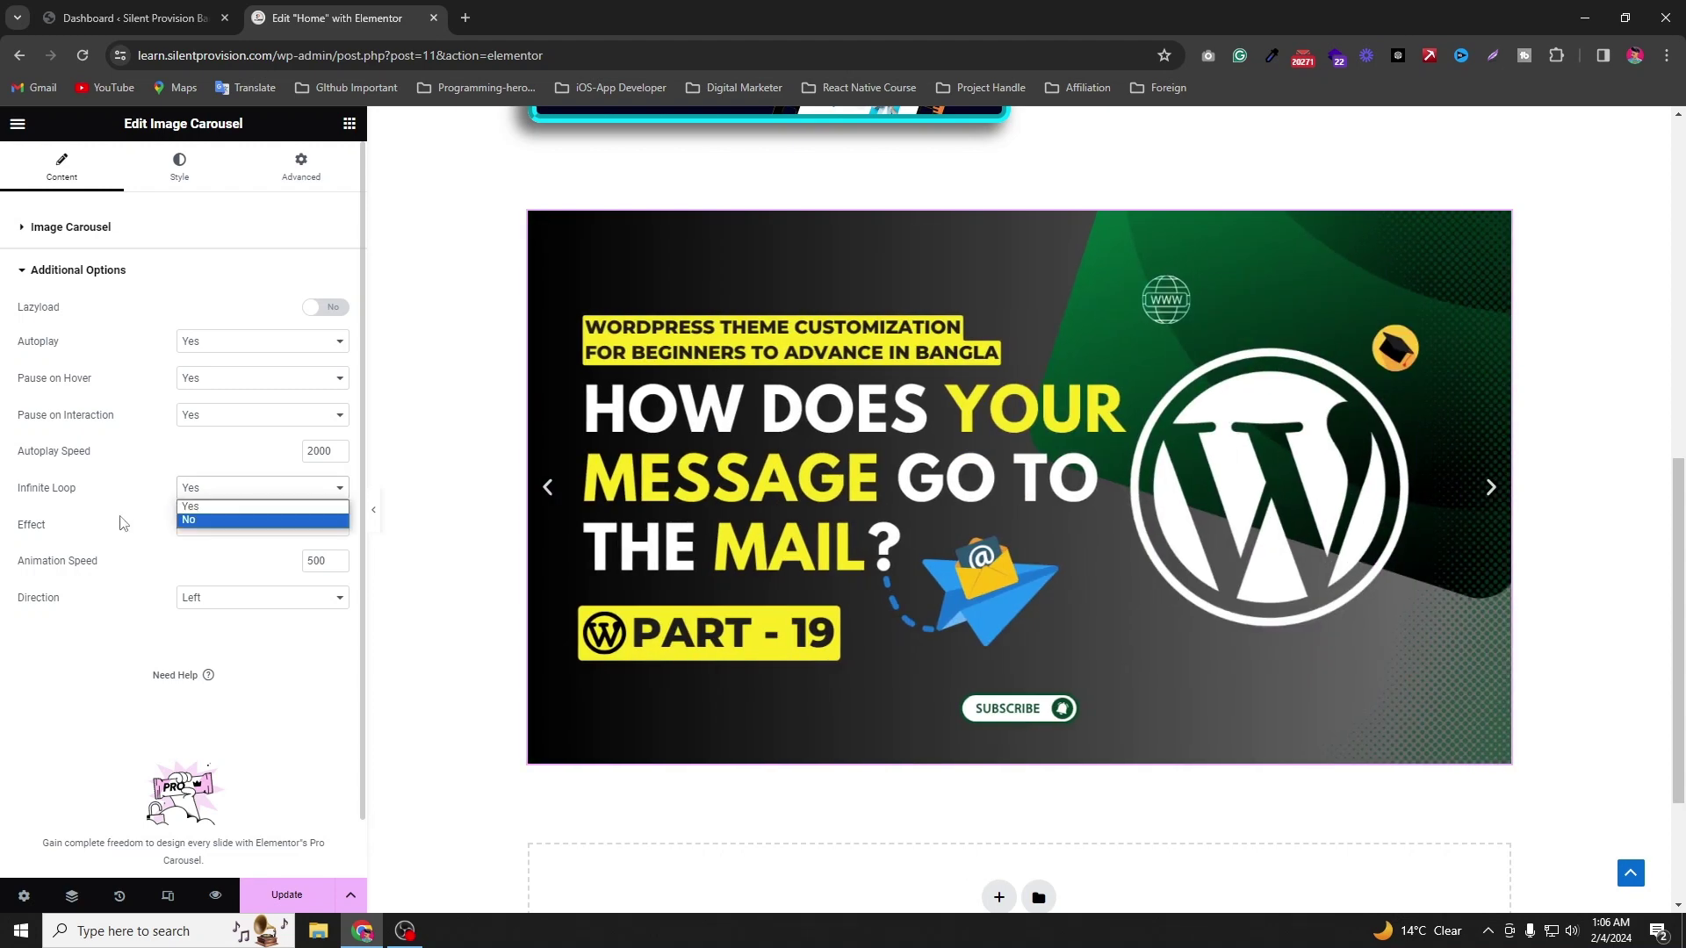
{"action": "left_click", "coordinate": [123, 524]}
{"action": "left_click", "coordinate": [267, 527]}
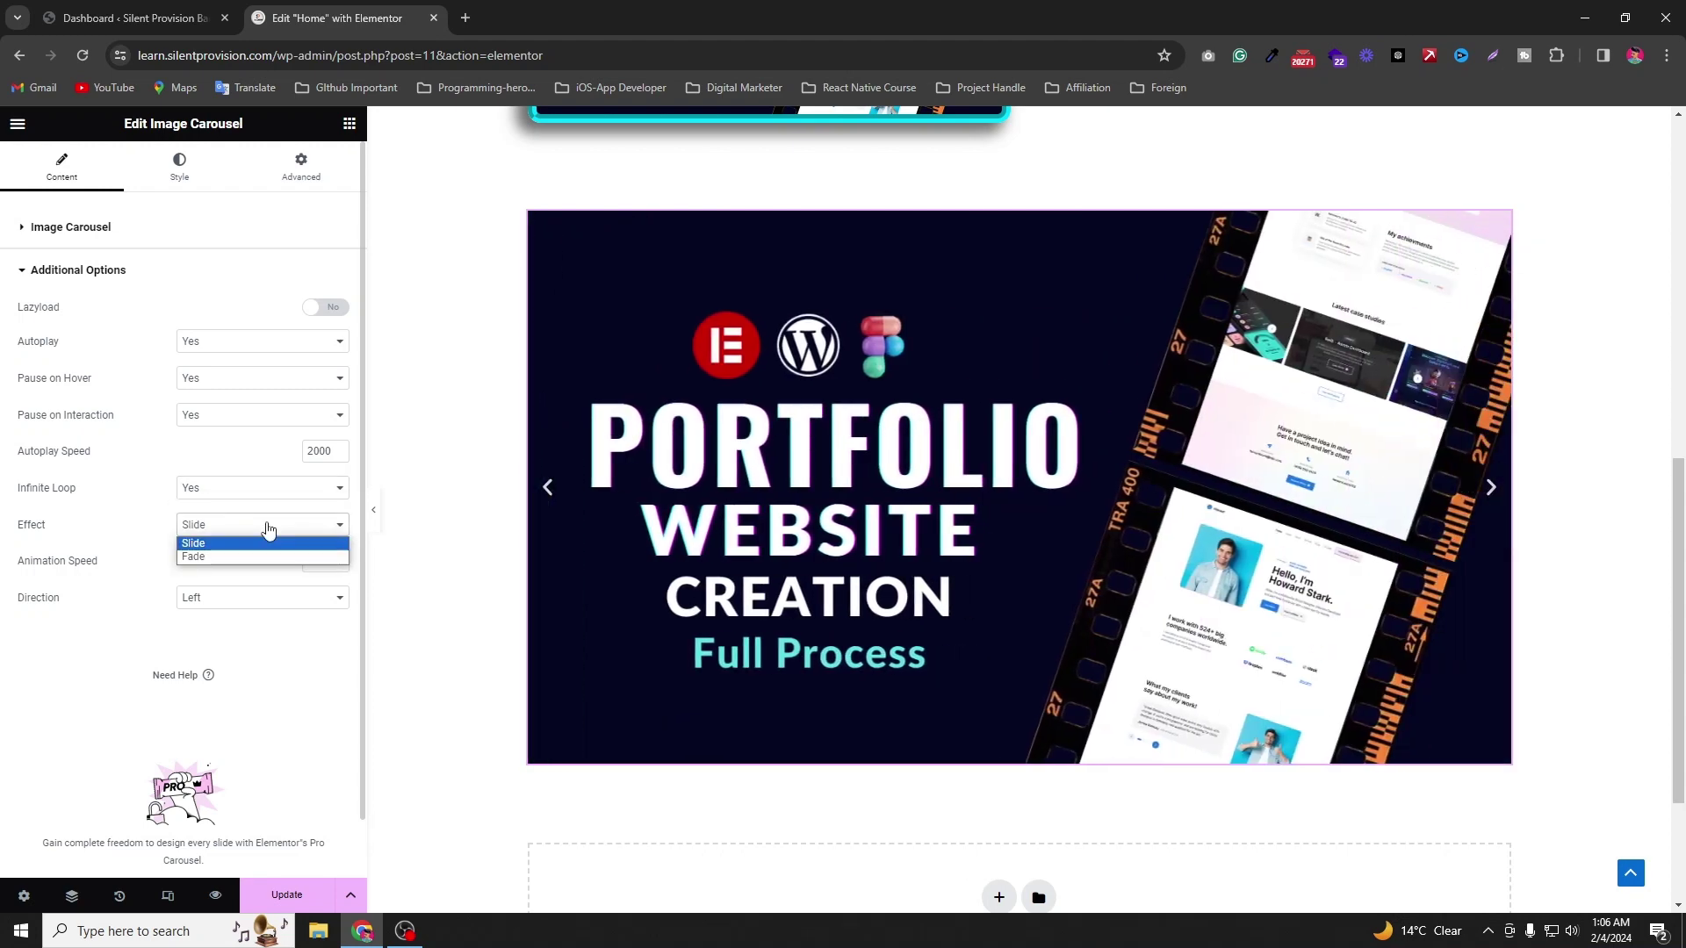
{"action": "left_click", "coordinate": [123, 530]}
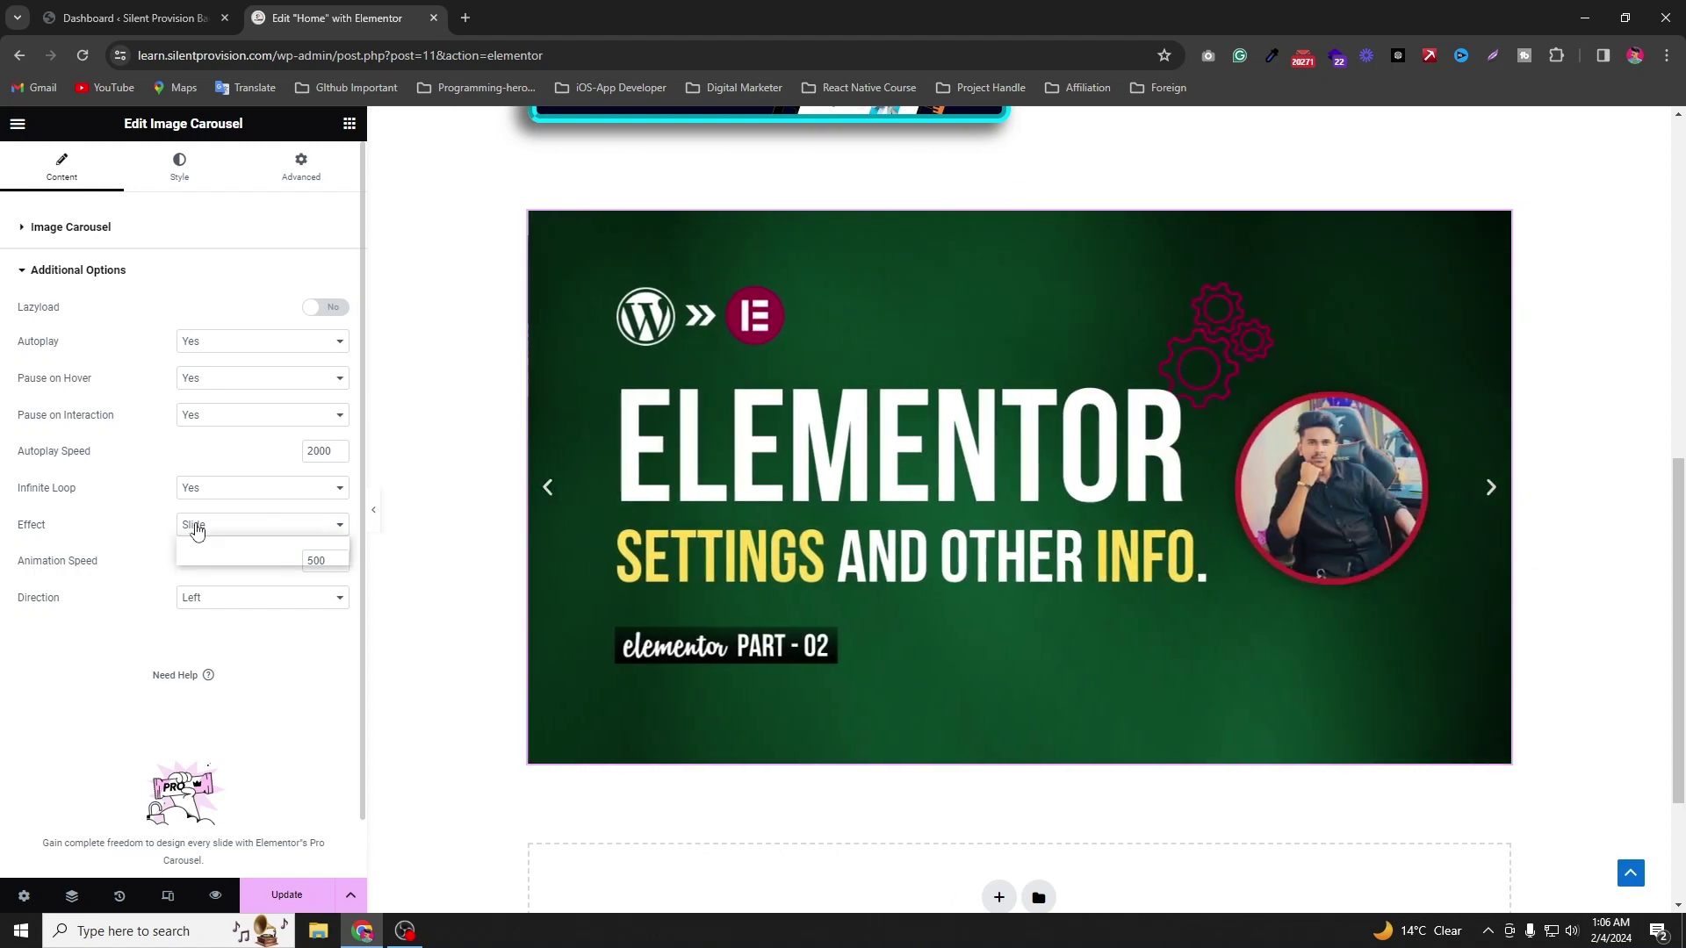
Step: Try the Fade effect on the carousel, and return the effect to Slide
{"action": "left_click", "coordinate": [195, 525]}
{"action": "left_click", "coordinate": [232, 558]}
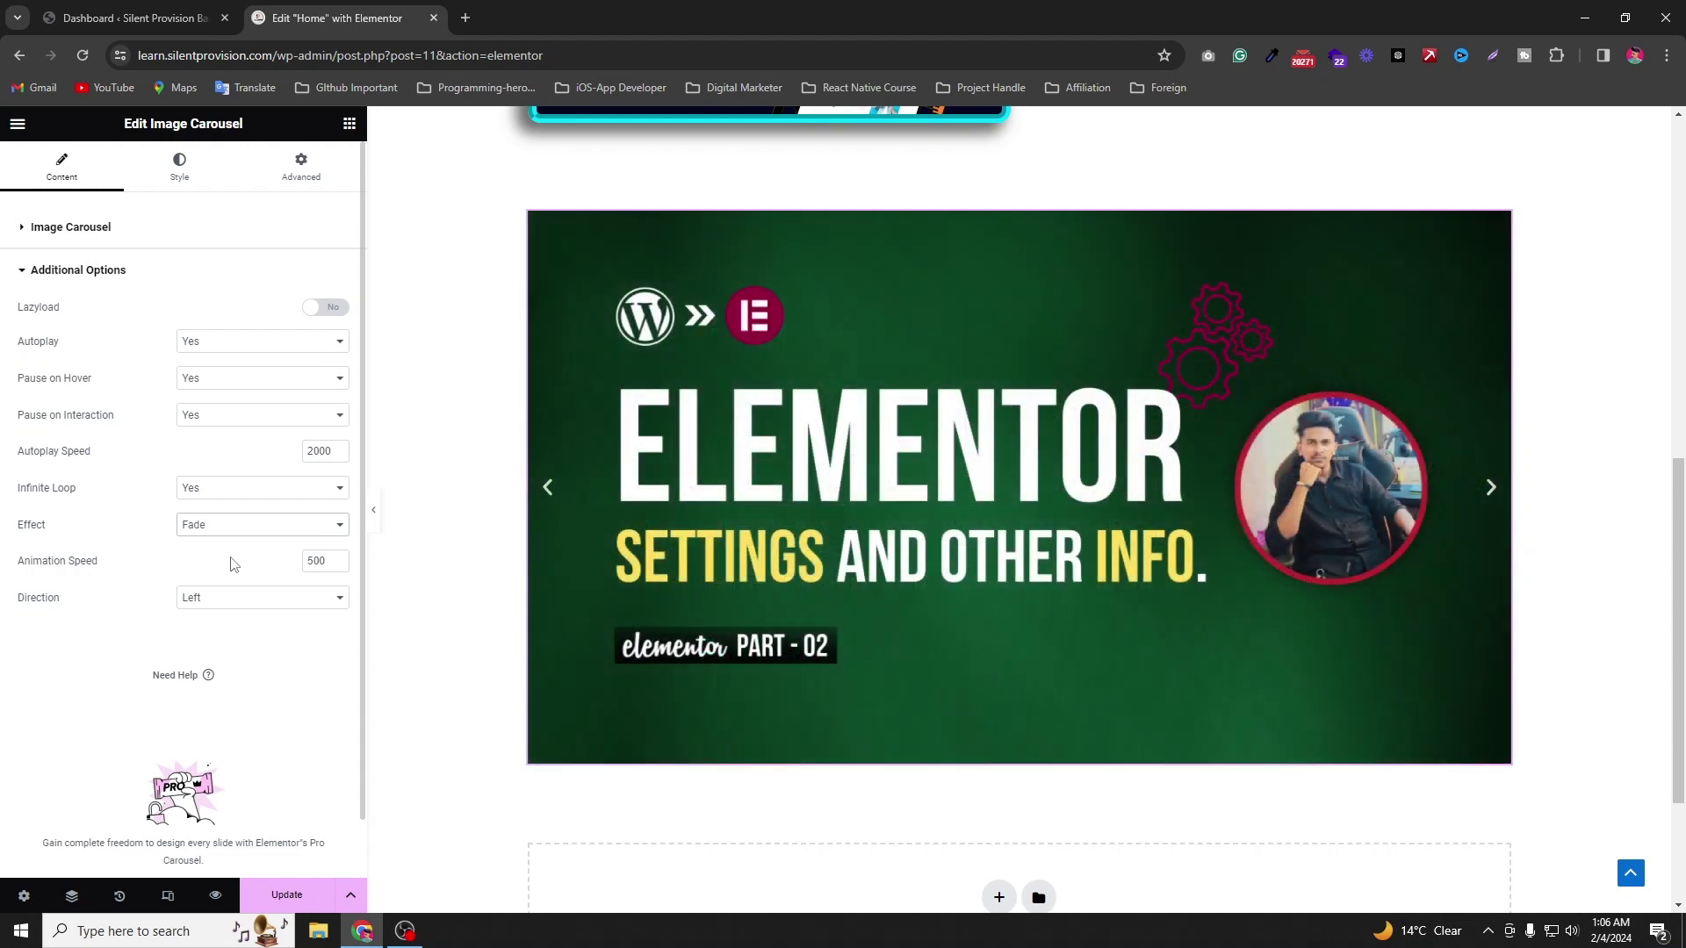
{"action": "left_click", "coordinate": [262, 527]}
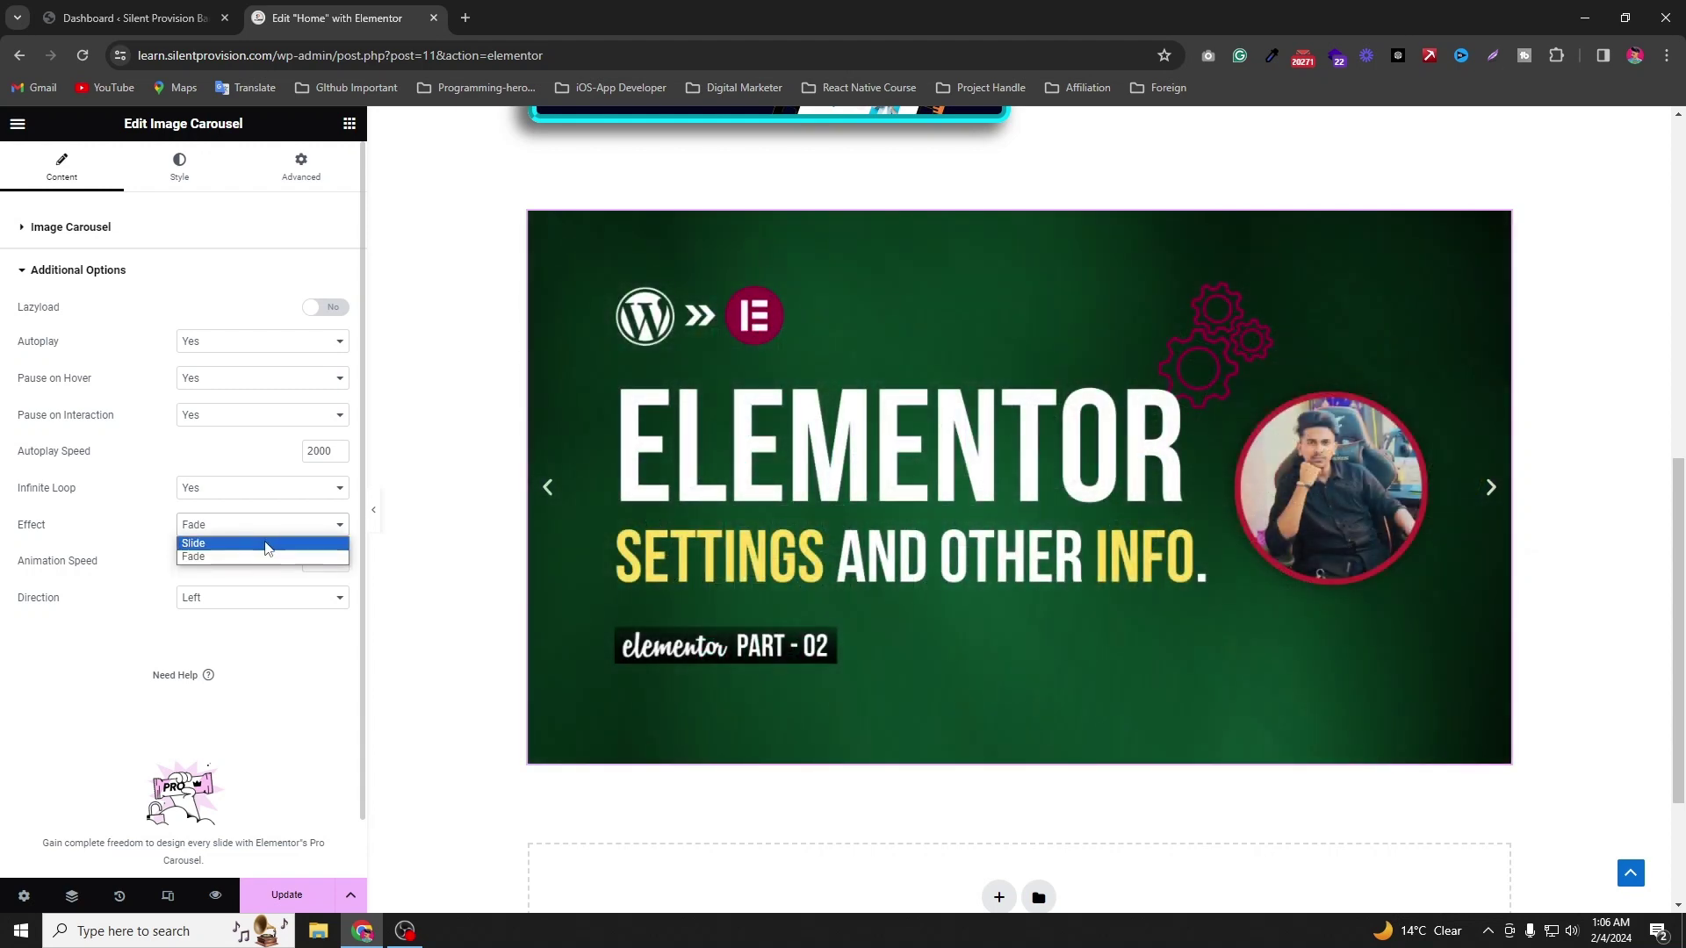
{"action": "left_click", "coordinate": [267, 545]}
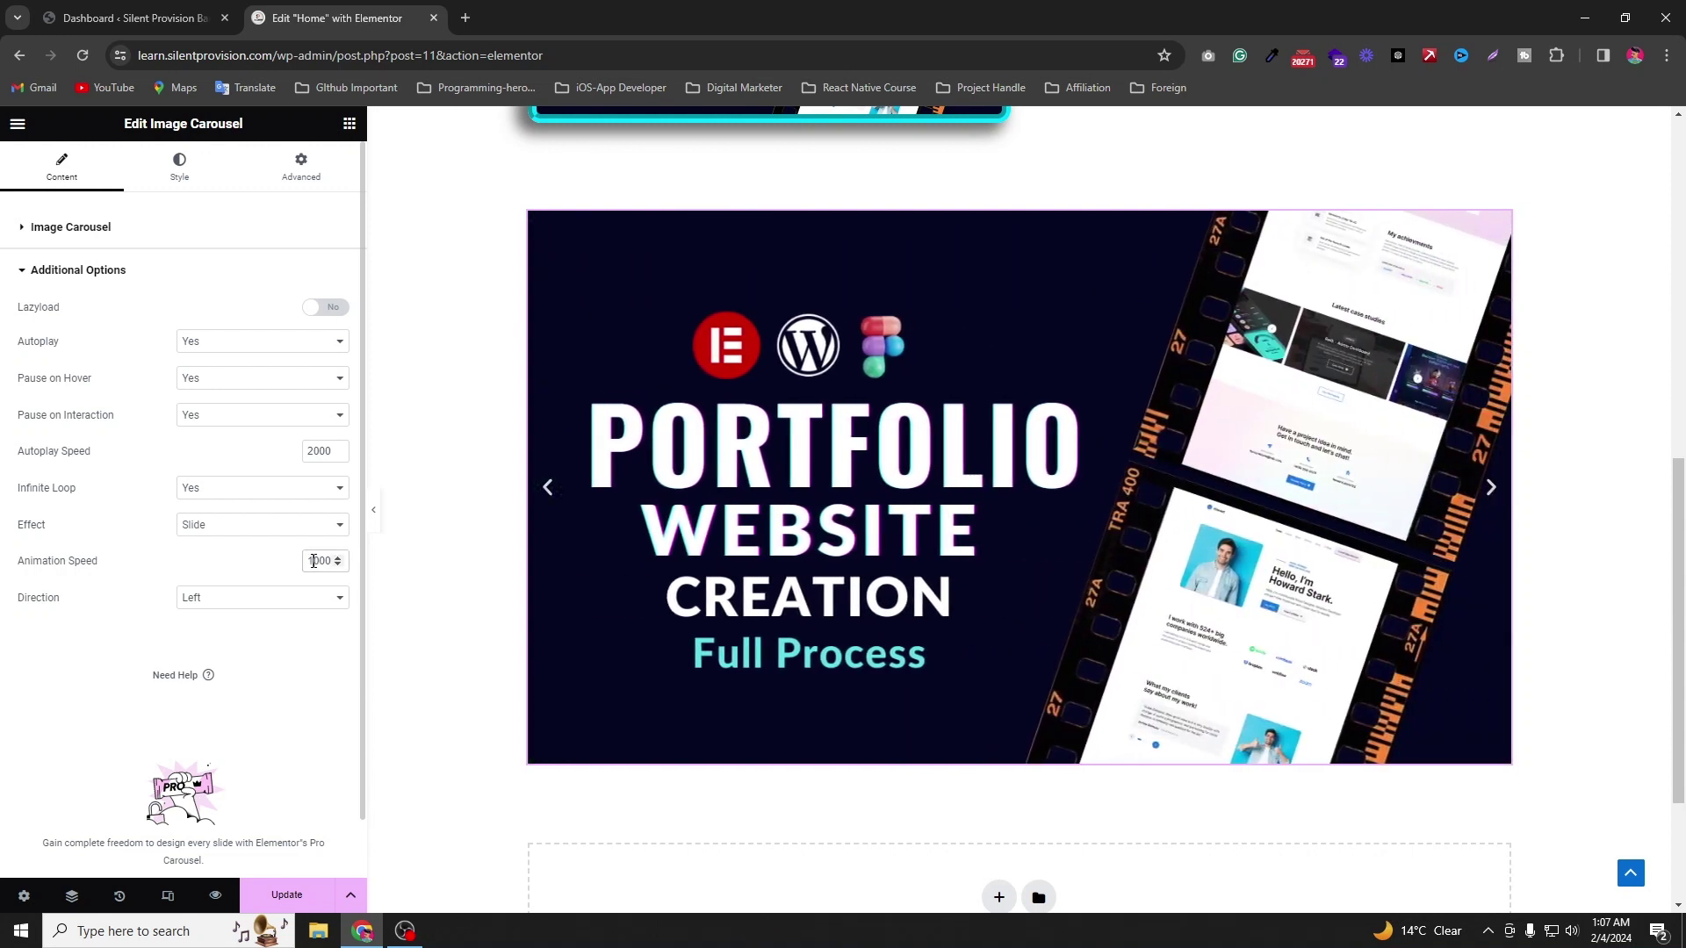
Step: Set the carousel's animation speed to 1500
{"action": "left_click_drag", "start_coordinate": [314, 561], "coordinate": [301, 567]}
{"action": "type", "text": "2"}
{"action": "key", "text": "BackSpace"}
{"action": "key", "text": "BackSpace"}
{"action": "type", "text": "15"}
Step: Try the carousel's direction as Right, and return it to Left
{"action": "left_click", "coordinate": [261, 604]}
{"action": "left_click", "coordinate": [270, 640]}
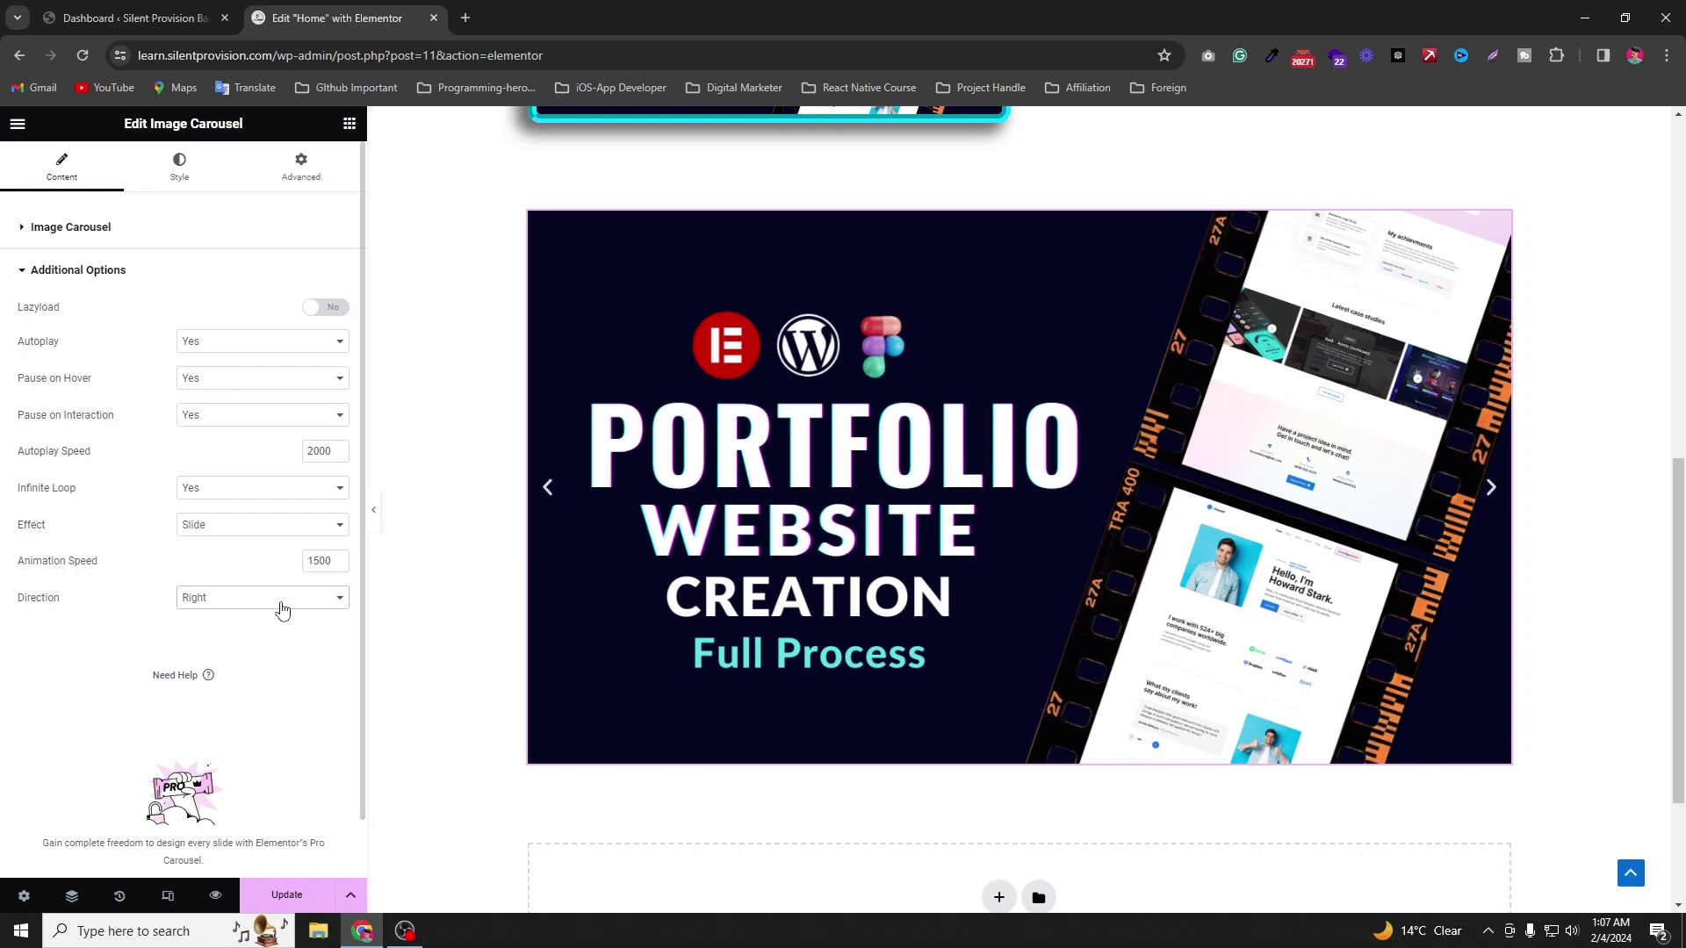
{"action": "left_click", "coordinate": [282, 609]}
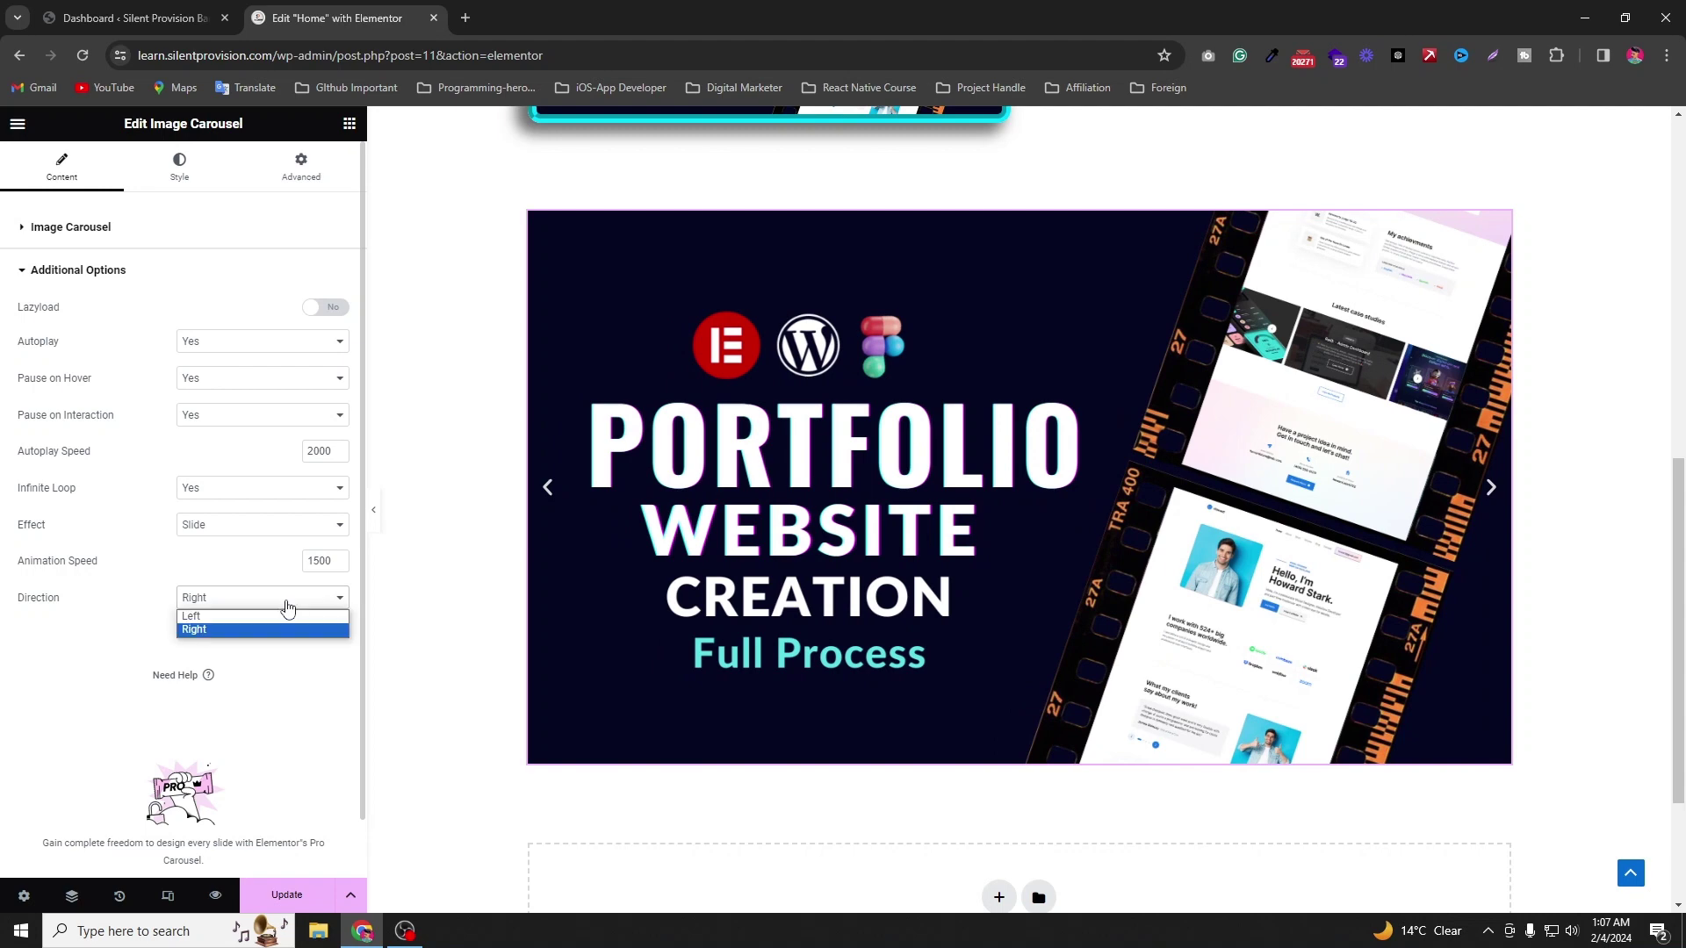
{"action": "left_click", "coordinate": [289, 625]}
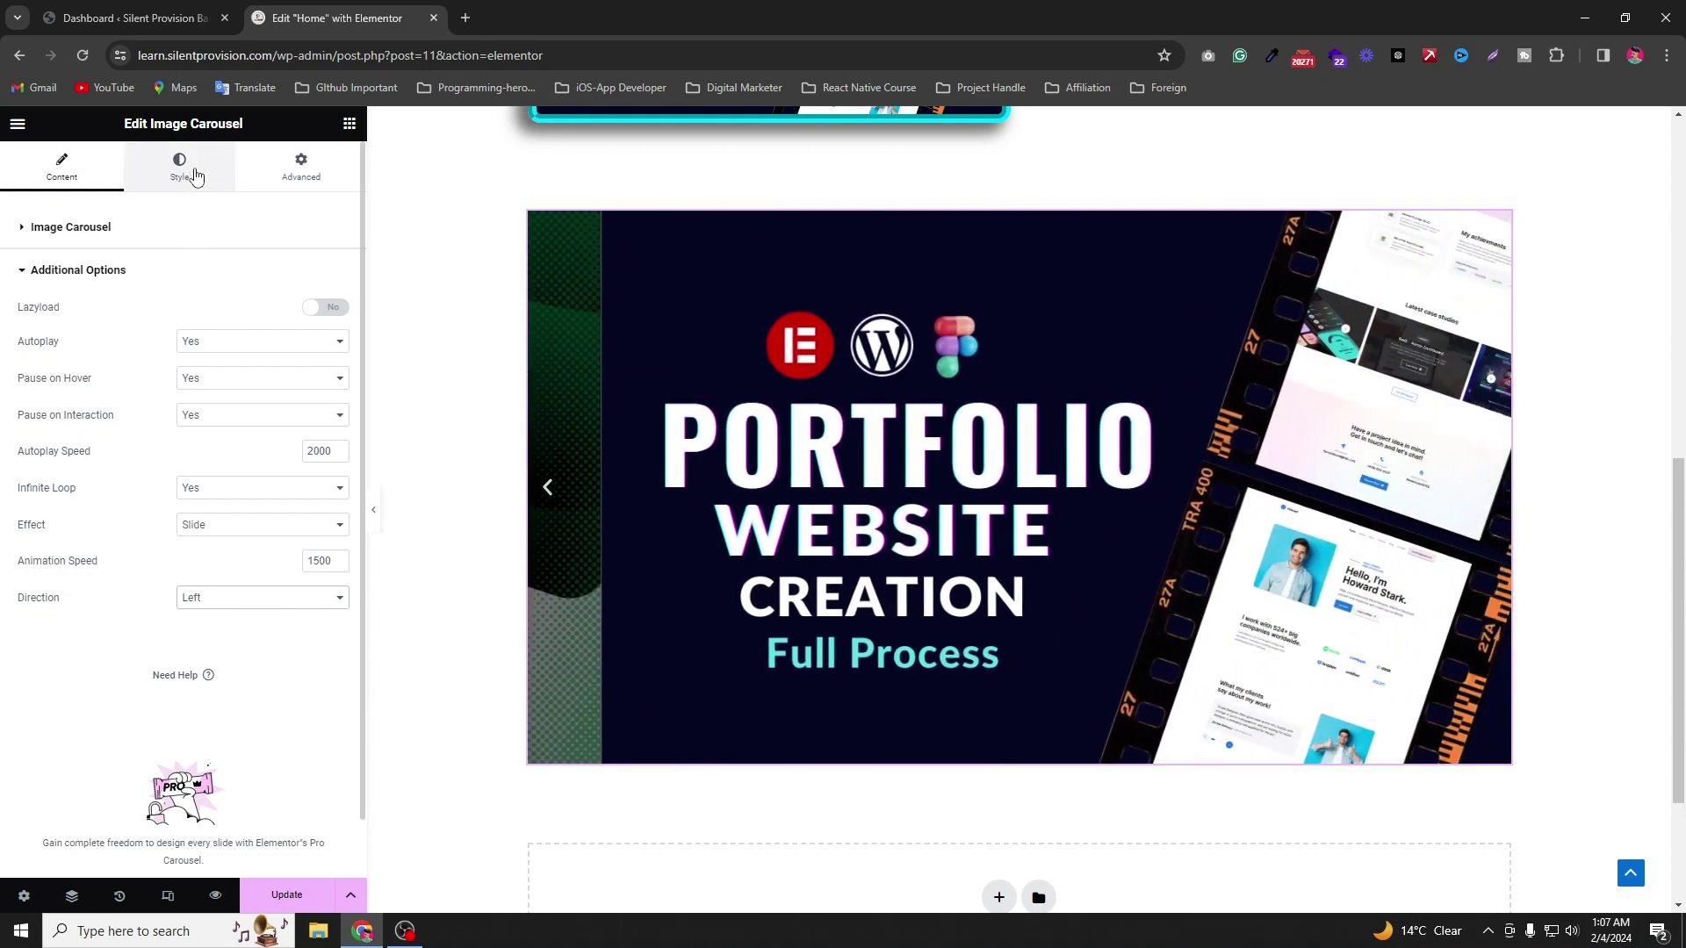
Step: In the carousel's style settings, compare the inside and outside arrow positions and set the position to Outside
{"action": "left_click", "coordinate": [195, 173]}
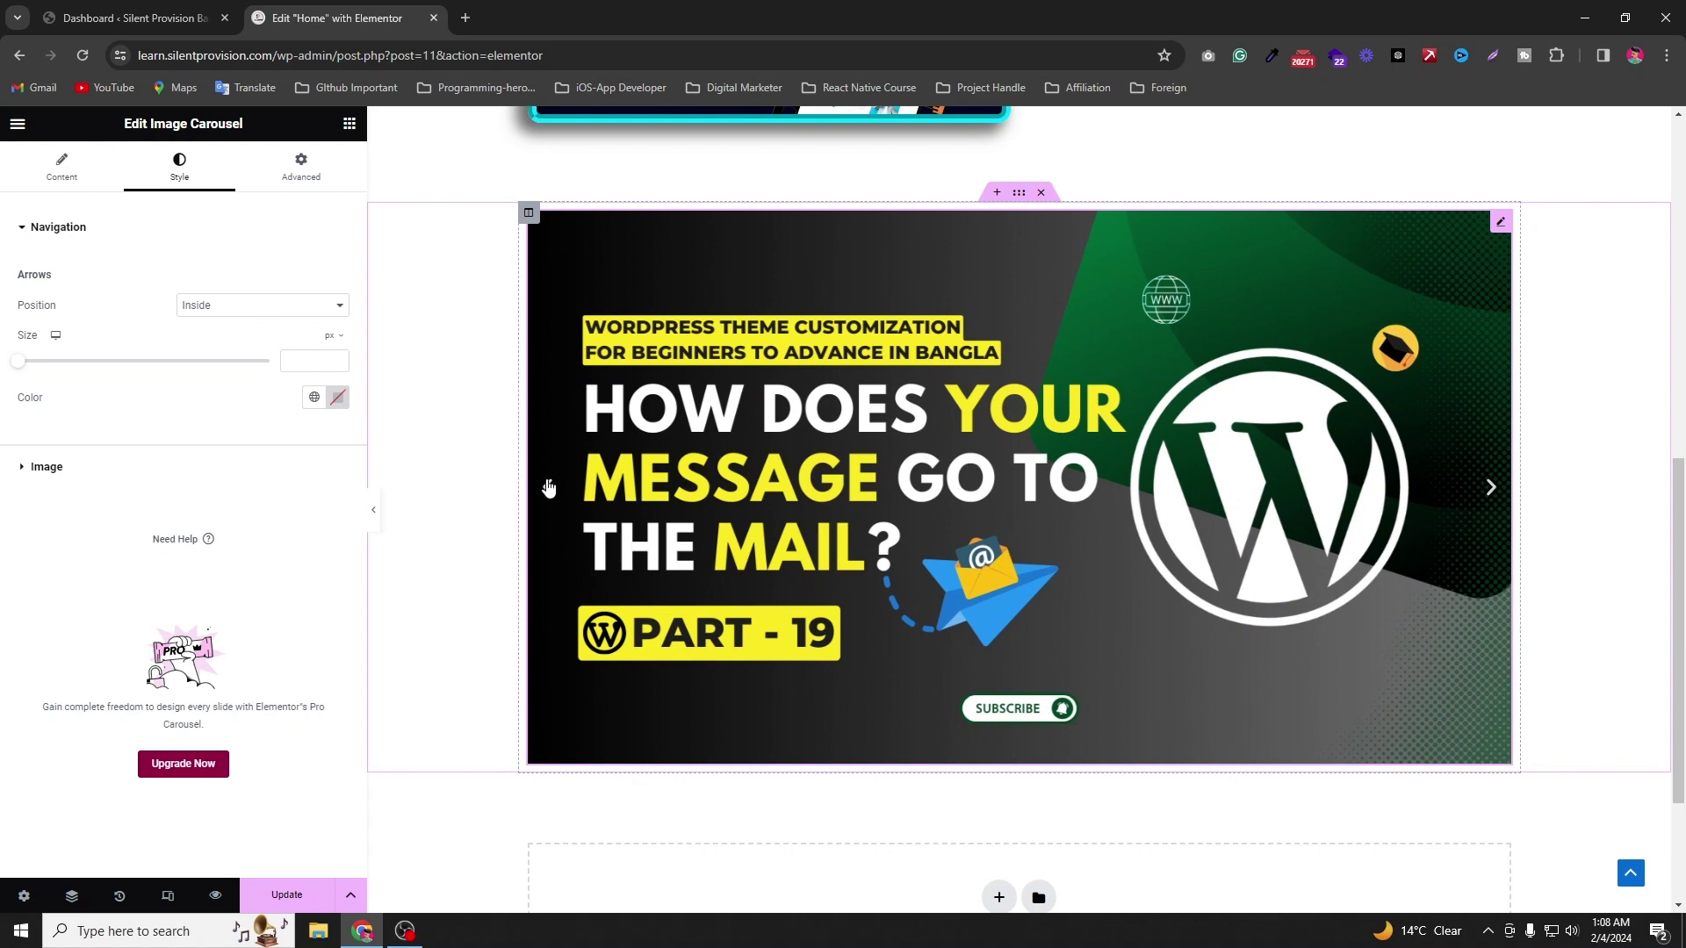
{"action": "left_click", "coordinate": [246, 308]}
{"action": "left_click", "coordinate": [240, 340]}
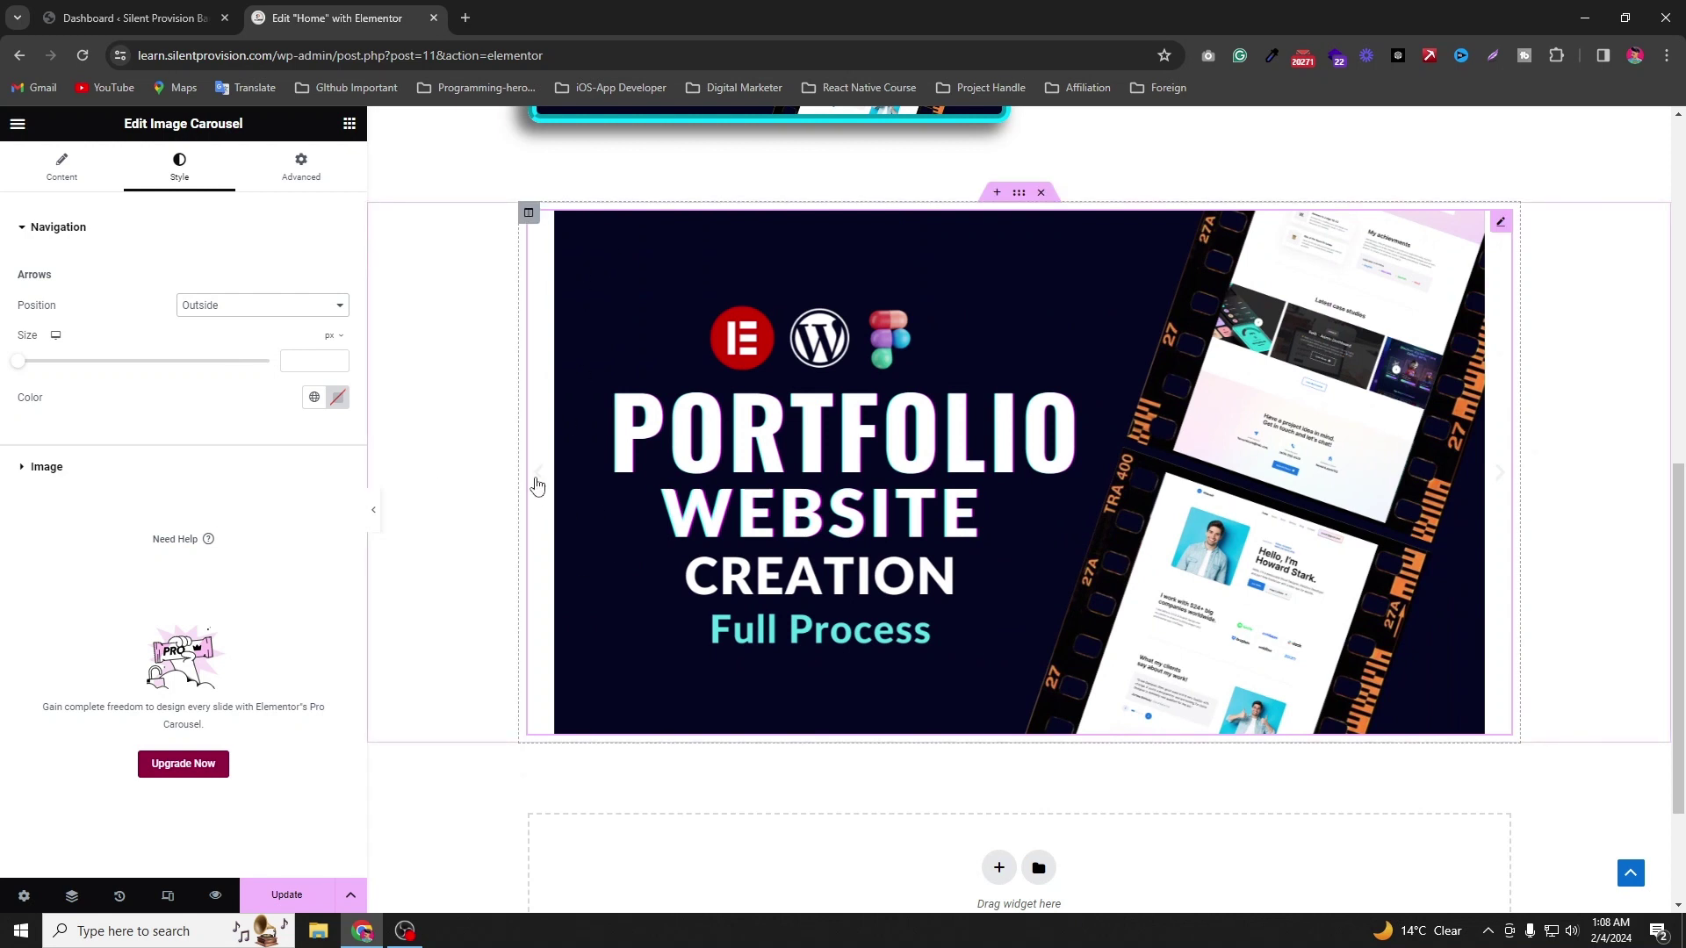
{"action": "left_click", "coordinate": [222, 309]}
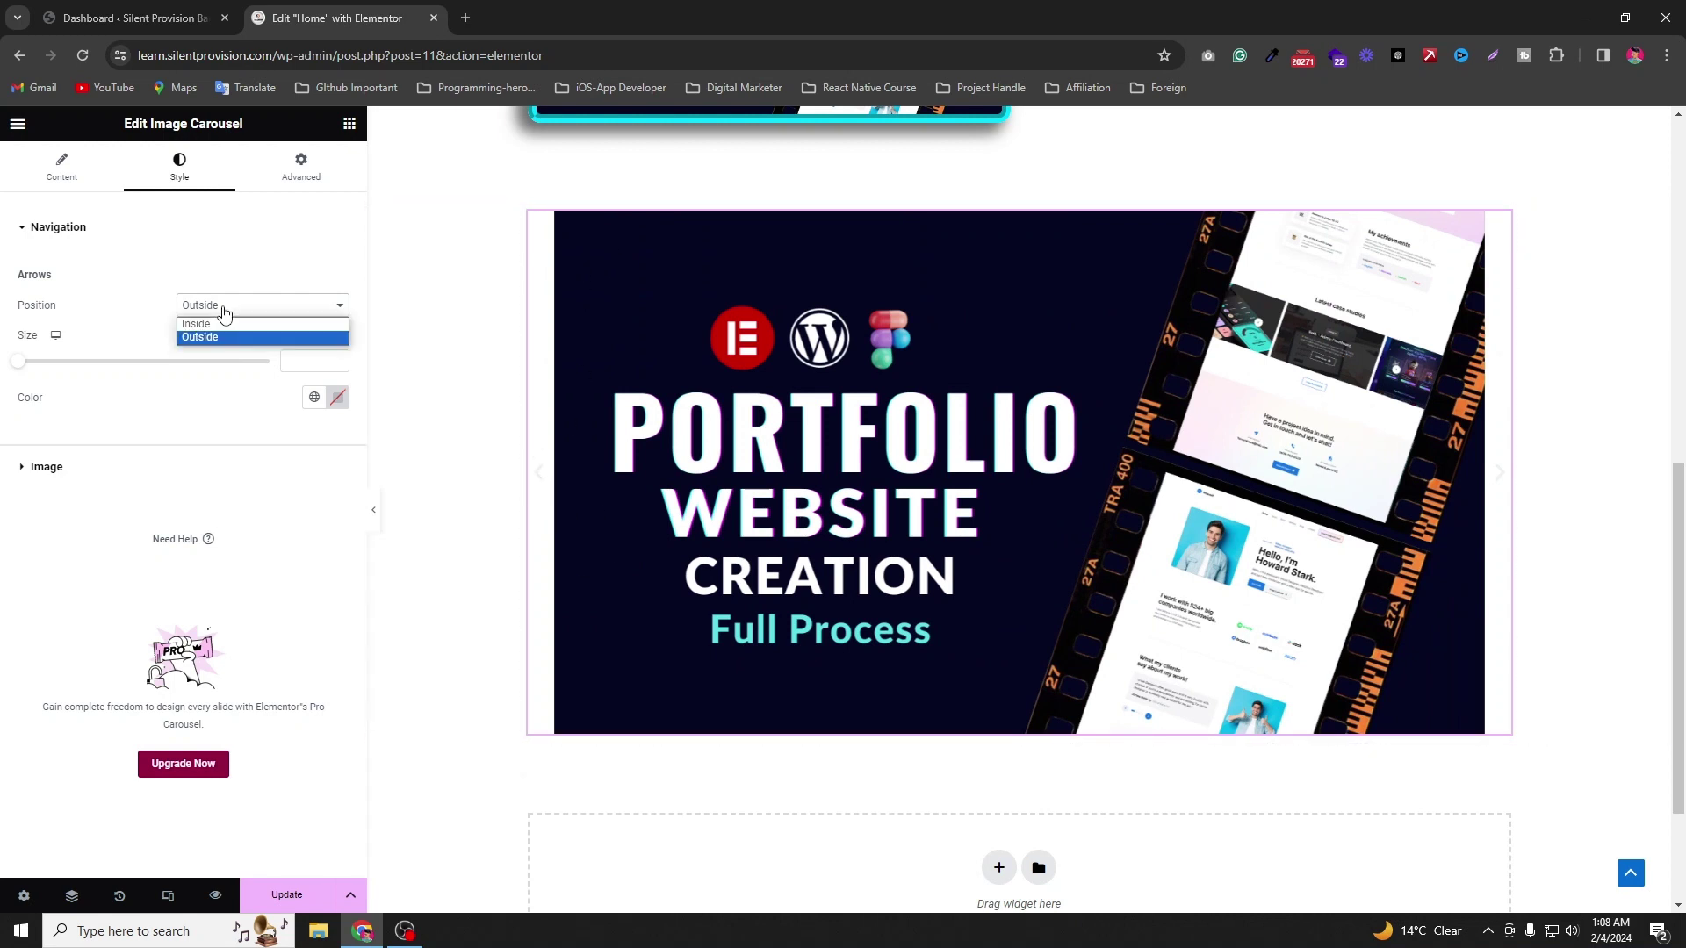
{"action": "left_click", "coordinate": [222, 336]}
{"action": "left_click", "coordinate": [226, 309]}
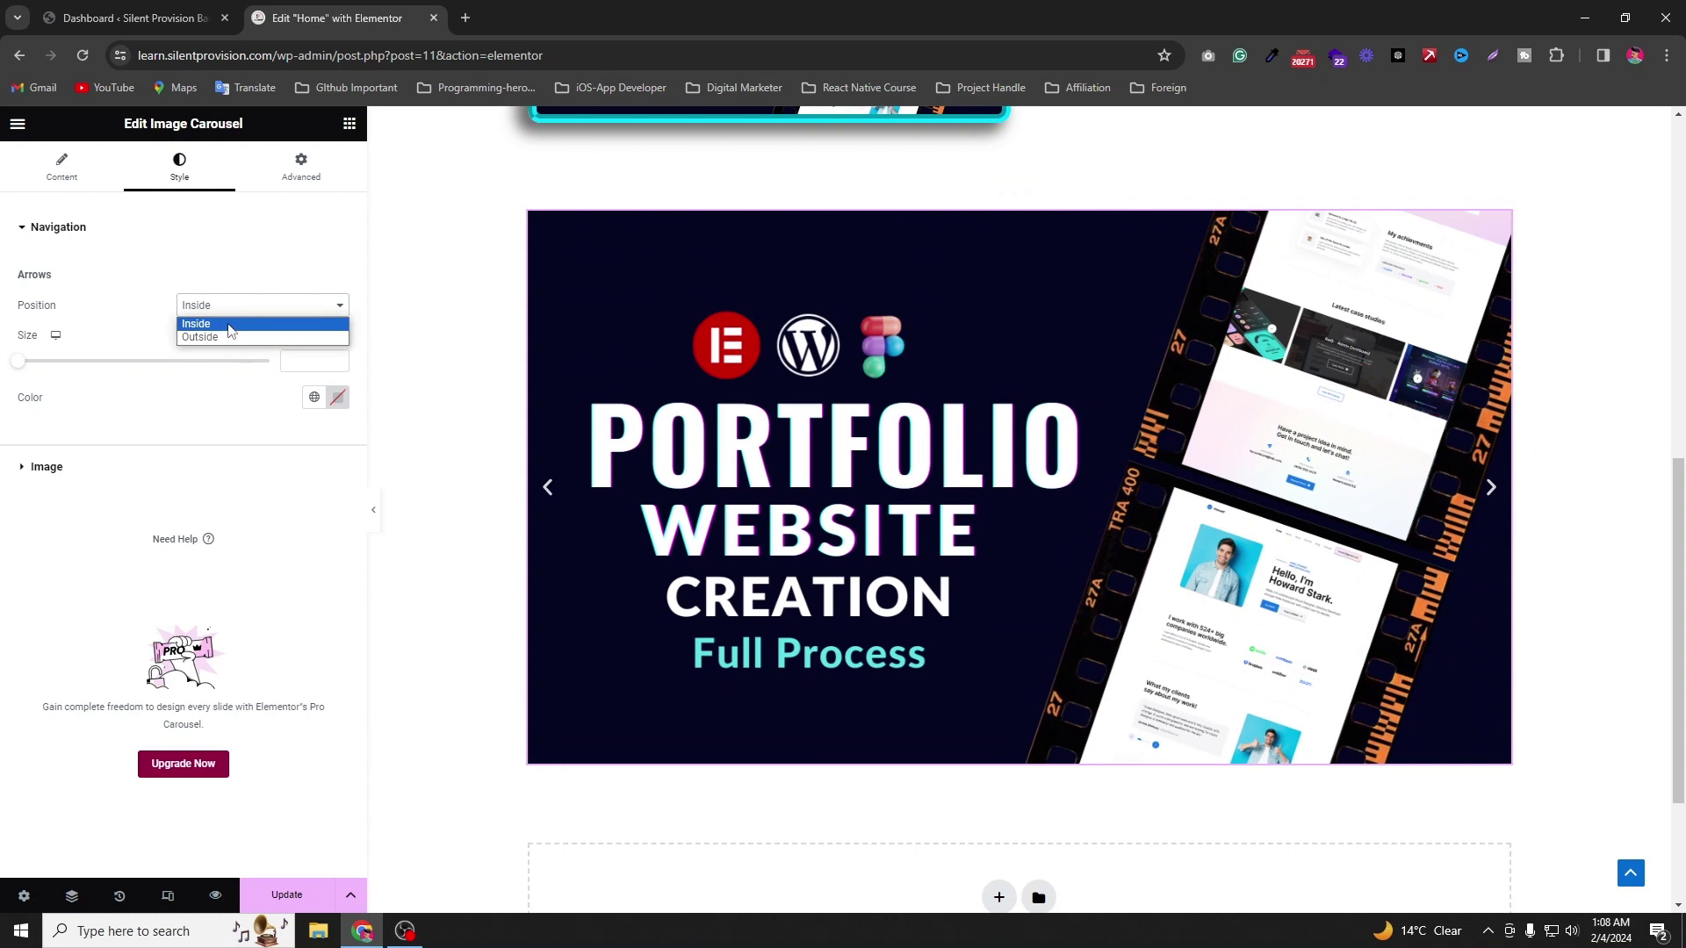
{"action": "left_click", "coordinate": [233, 338]}
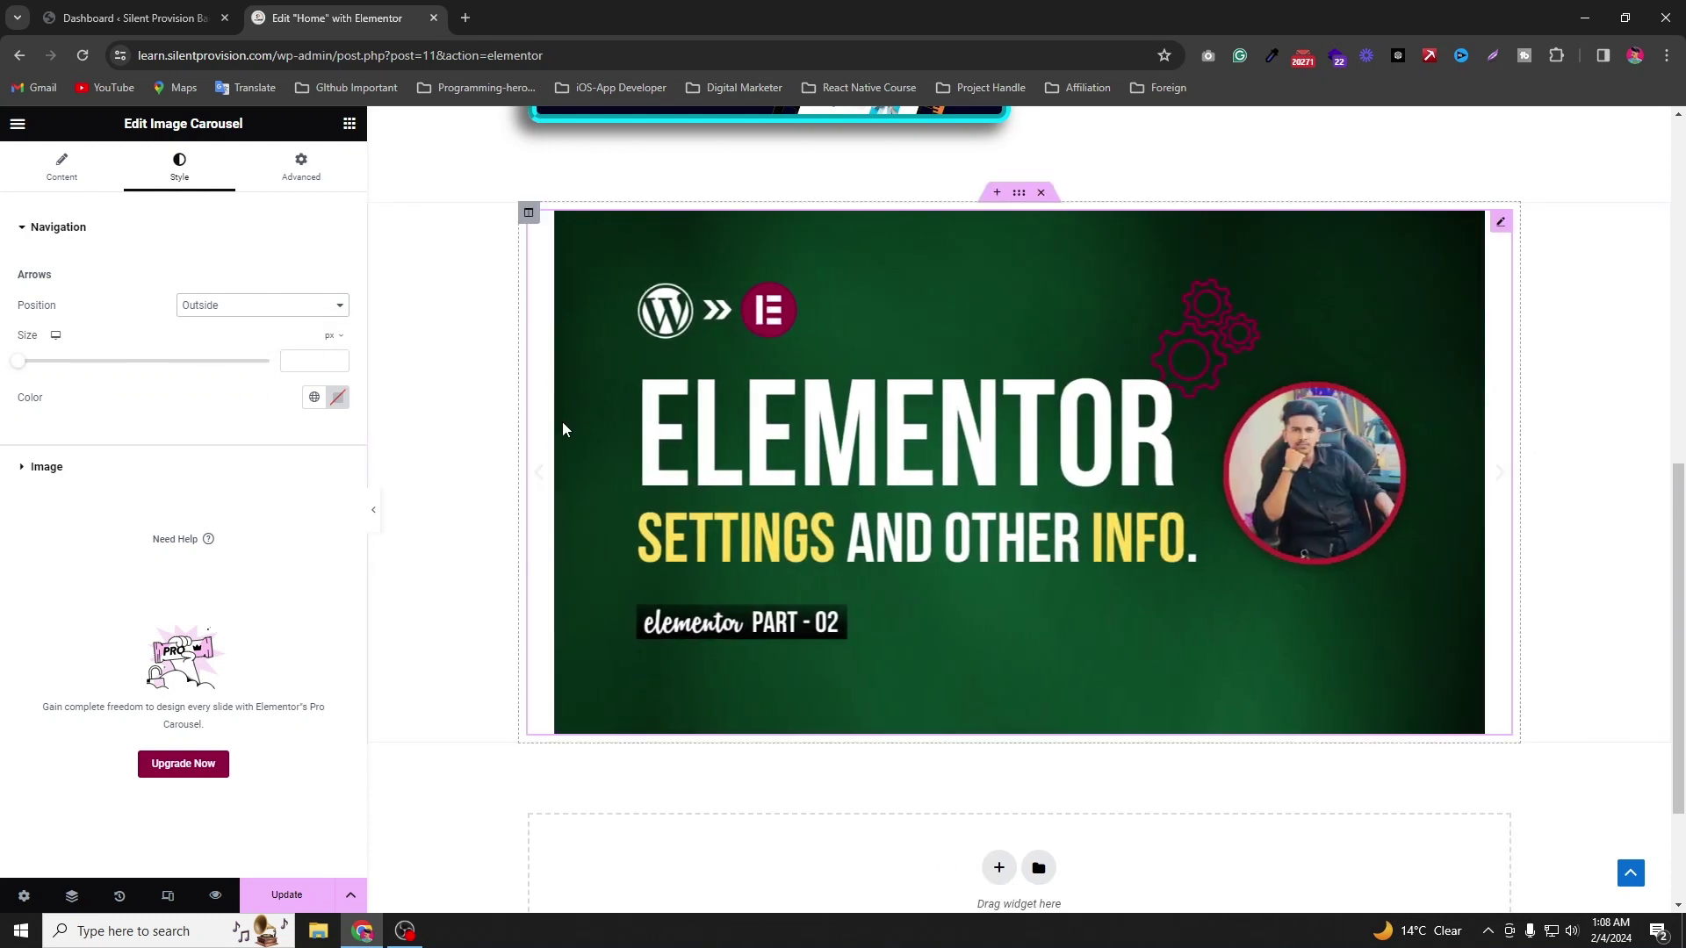
Step: Colour the carousel's navigation arrows black (#000000) and set their size to 25 px
{"action": "left_click_drag", "start_coordinate": [12, 367], "coordinate": [84, 387]}
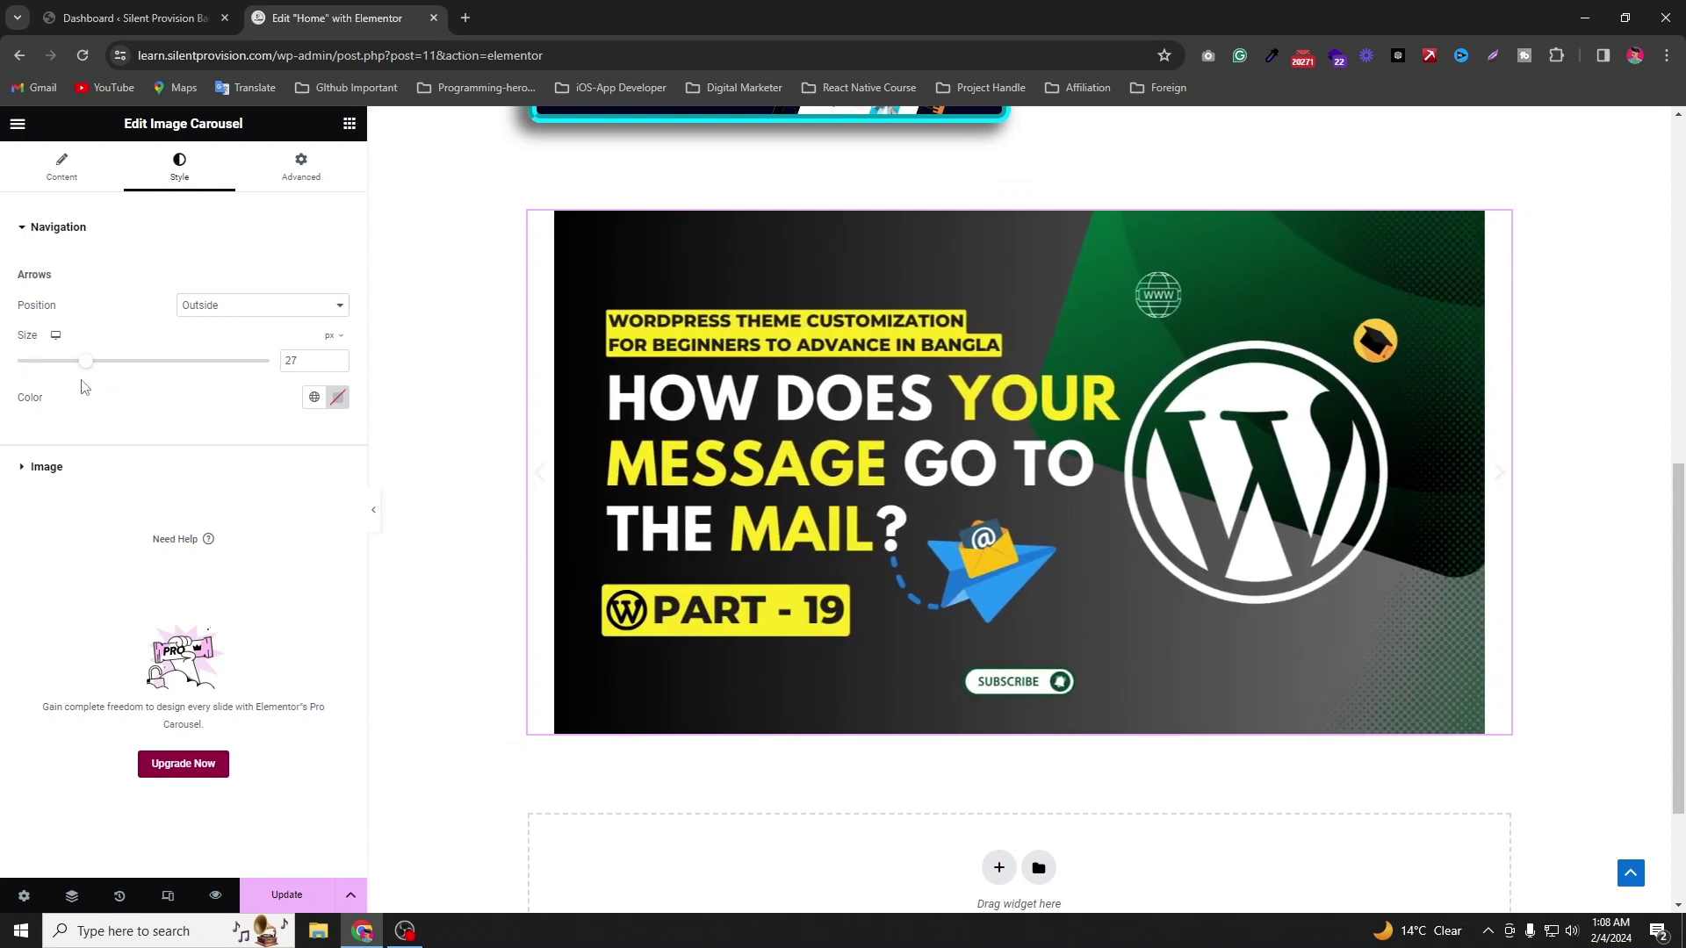
{"action": "left_click", "coordinate": [337, 397]}
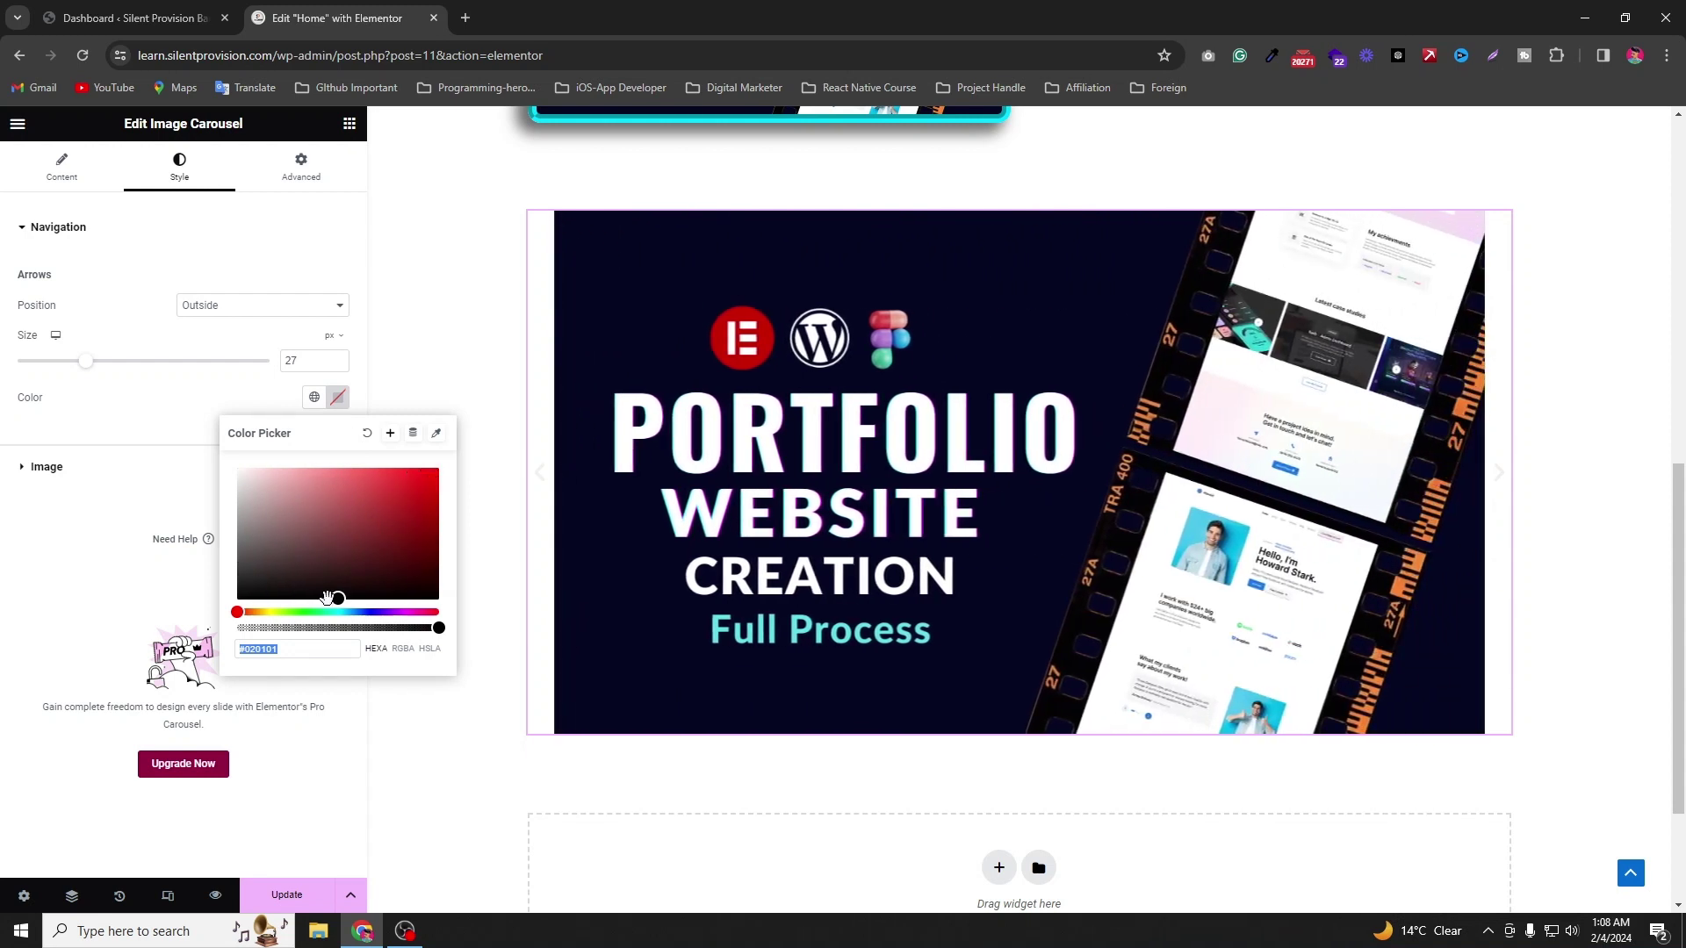
{"action": "left_click_drag", "start_coordinate": [384, 516], "coordinate": [223, 629]}
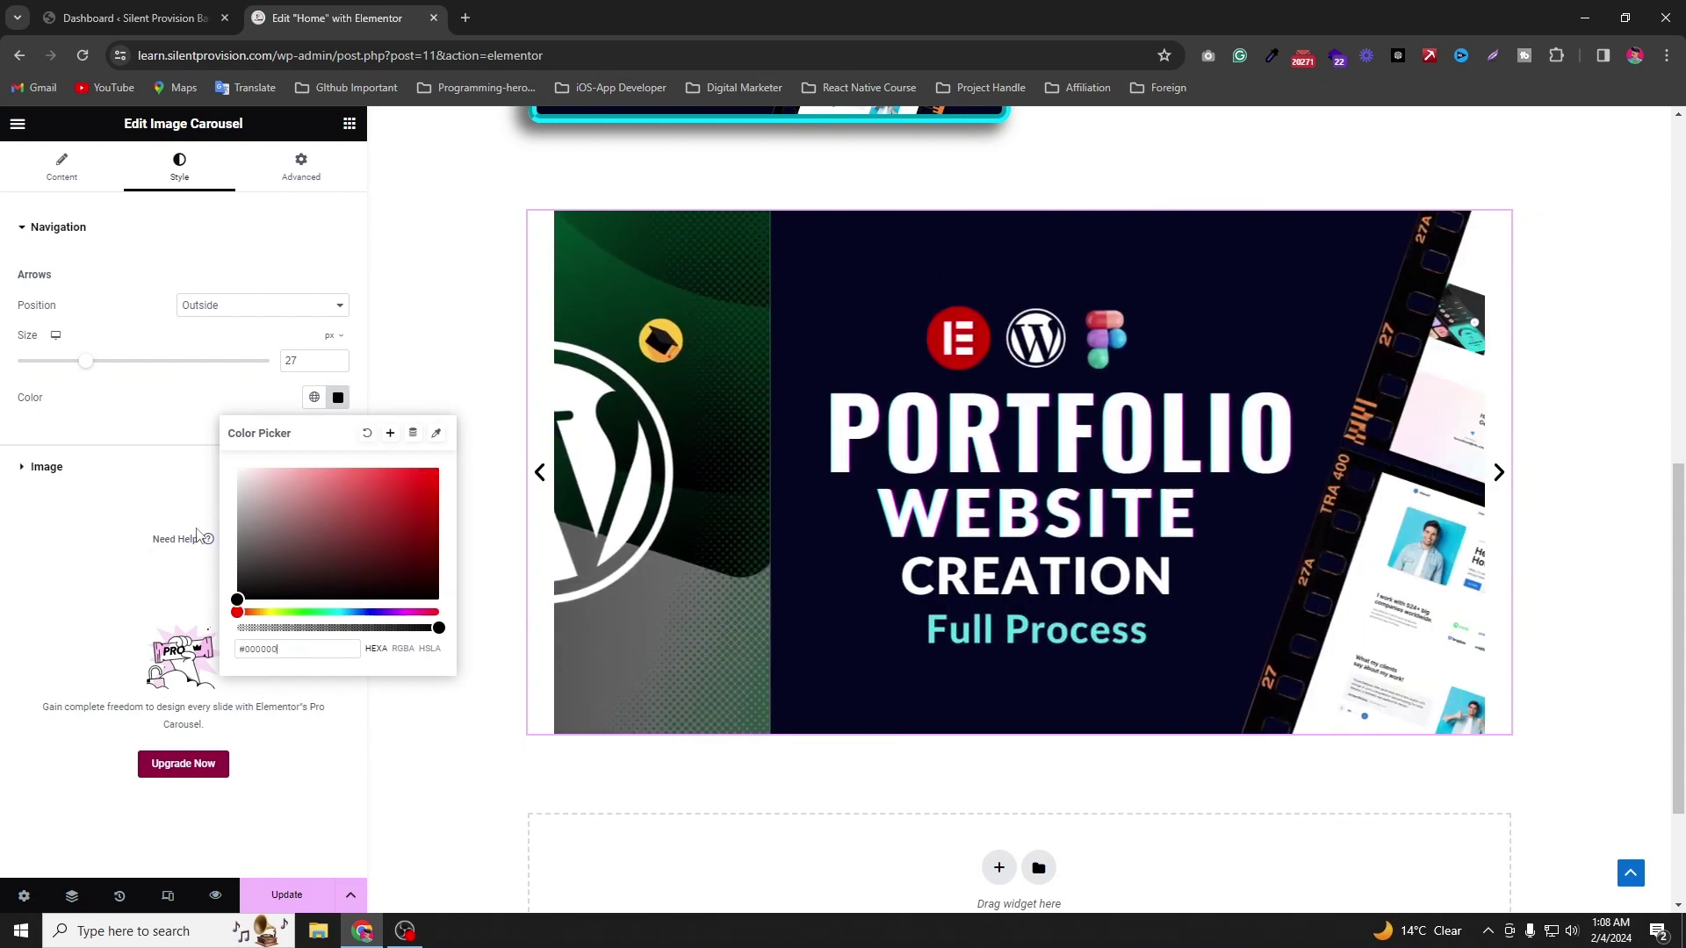
{"action": "left_click", "coordinate": [219, 410]}
{"action": "left_click_drag", "start_coordinate": [85, 361], "coordinate": [74, 422]}
{"action": "left_click_drag", "start_coordinate": [304, 362], "coordinate": [282, 363]}
{"action": "type", "text": "25"}
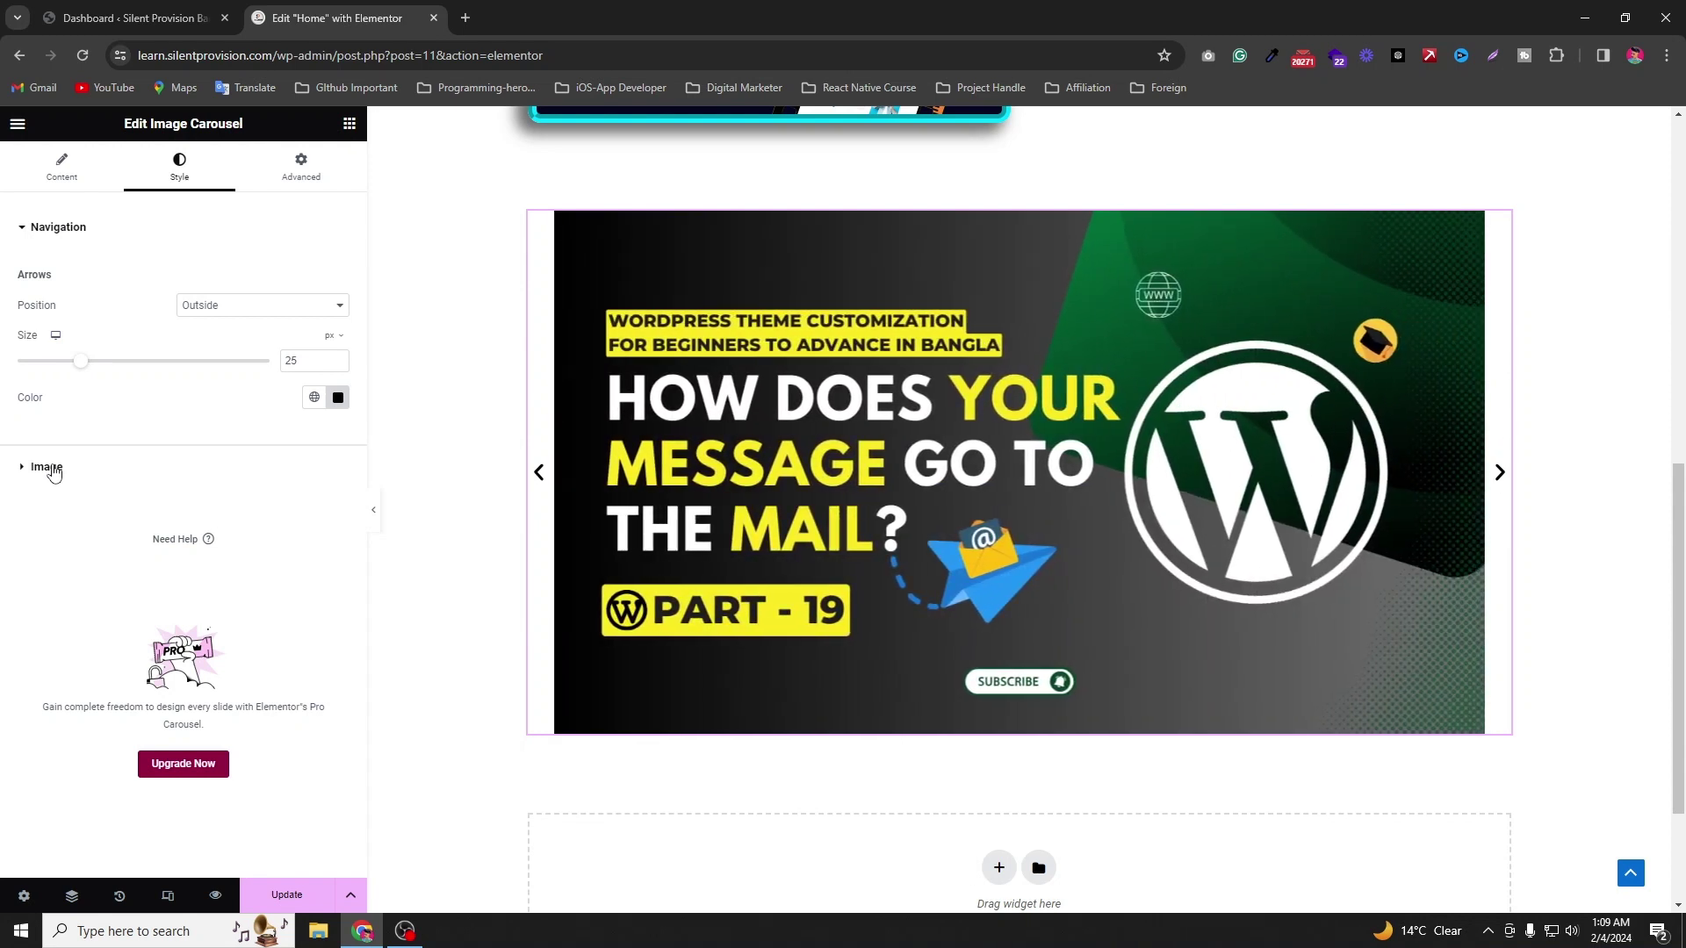
Step: Give the carousel images a solid border with a width of 5 px on all sides
{"action": "left_click", "coordinate": [48, 468]}
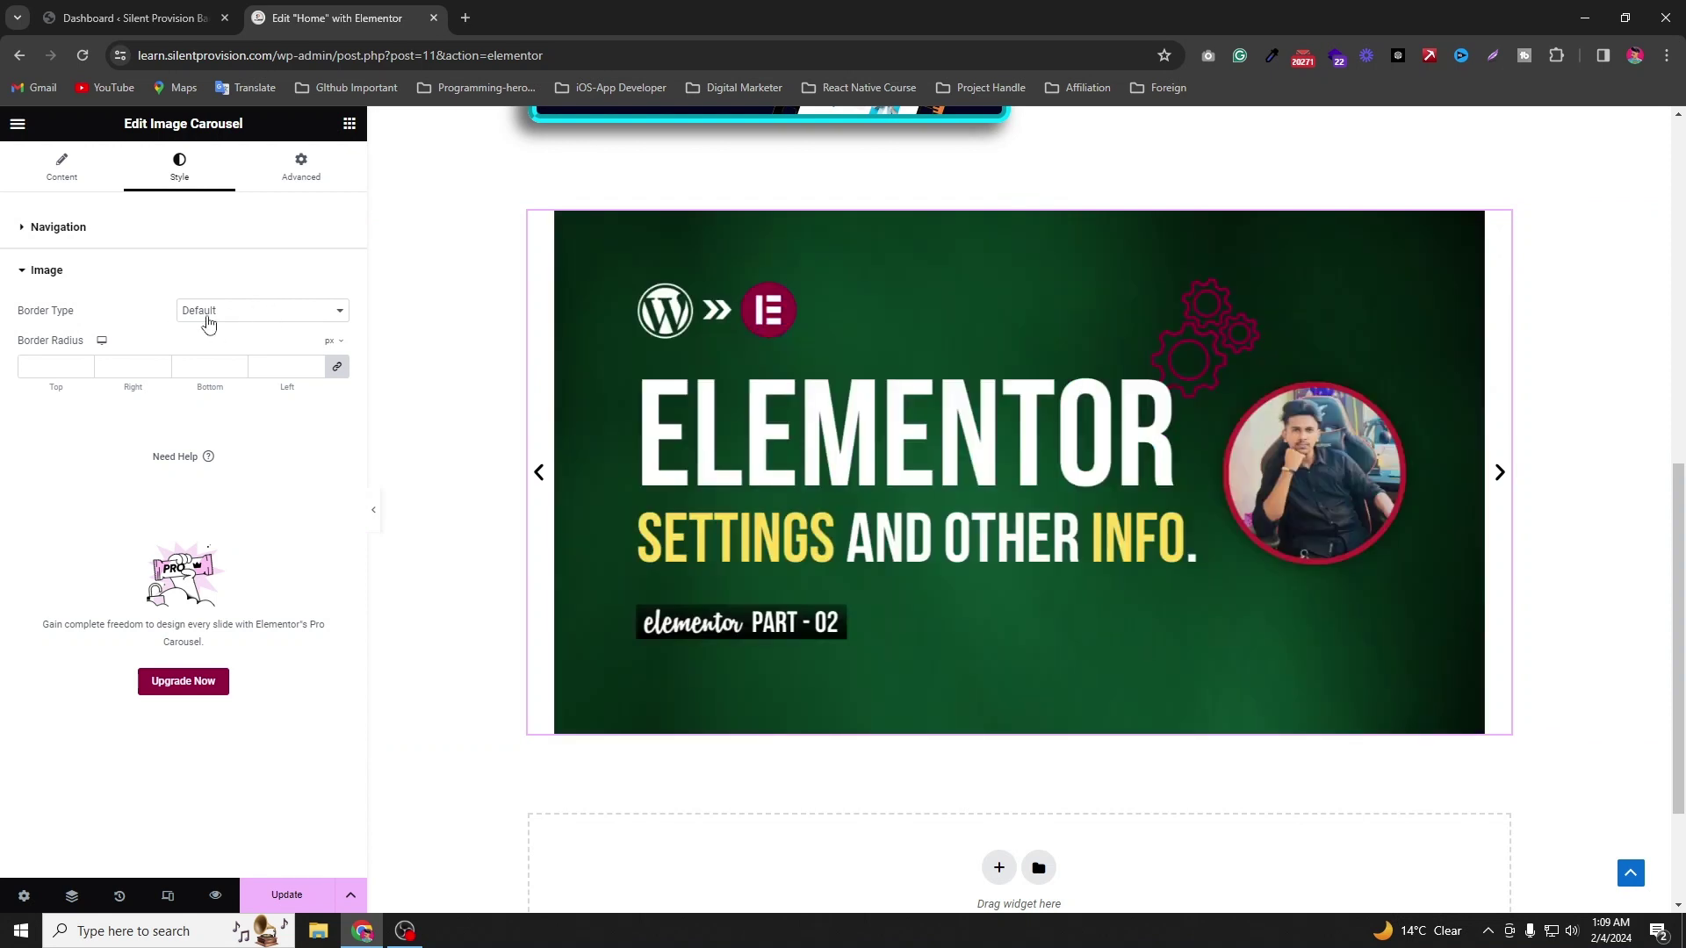
{"action": "left_click", "coordinate": [208, 323]}
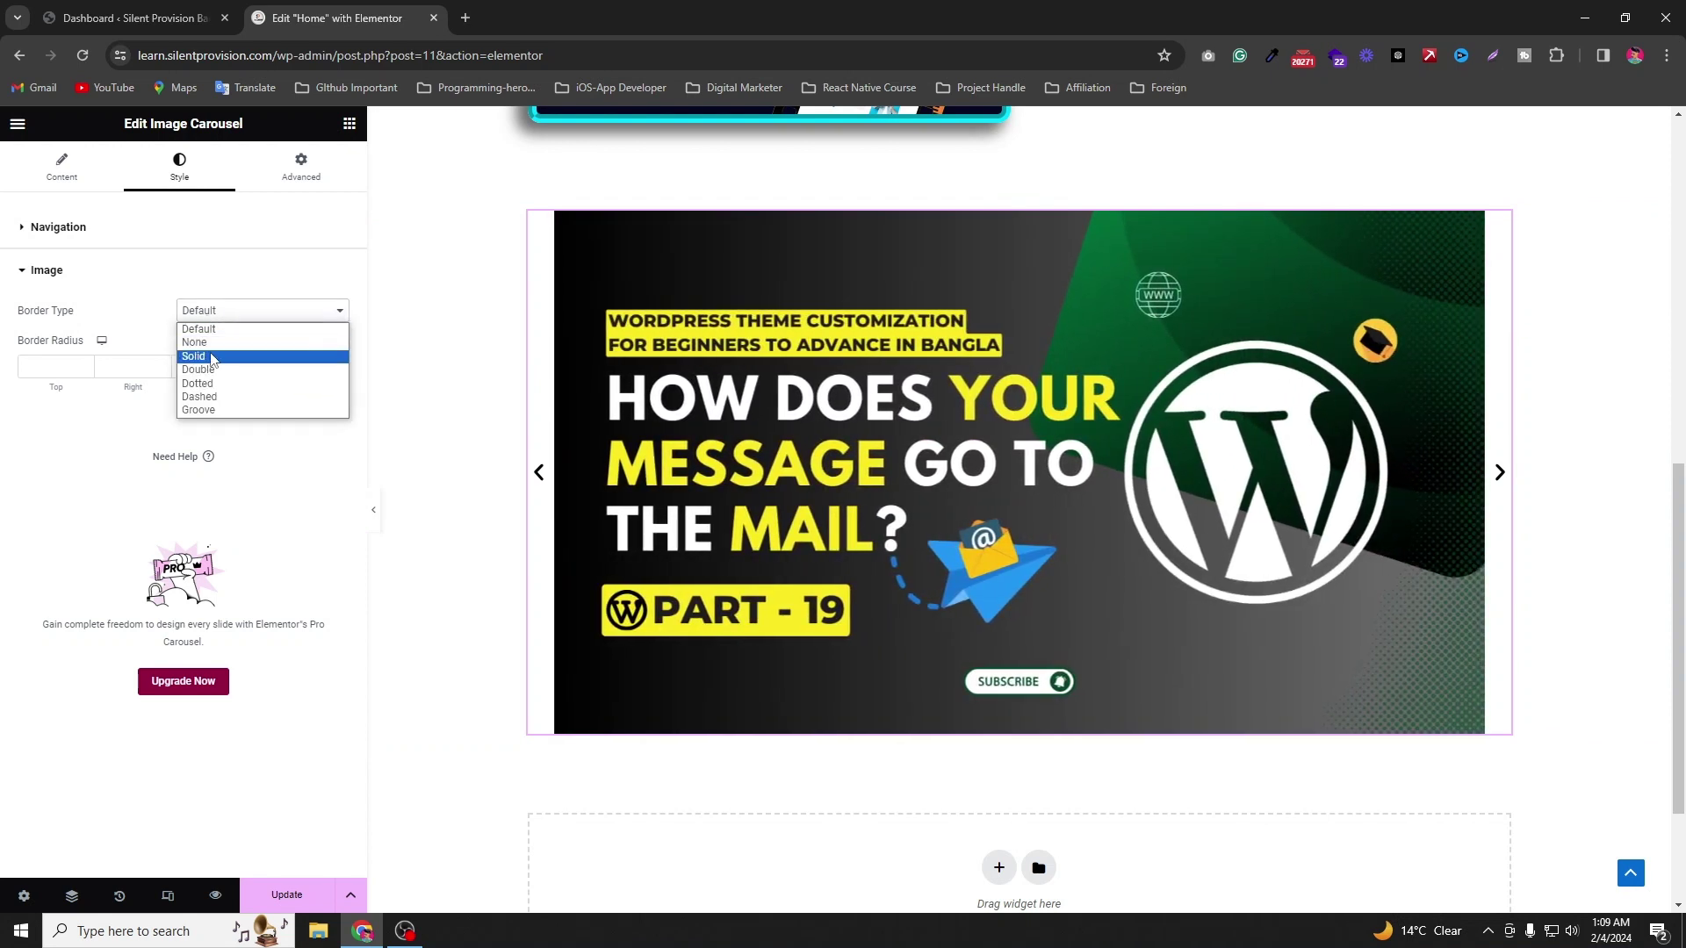
{"action": "left_click", "coordinate": [211, 359]}
{"action": "left_click", "coordinate": [218, 312]}
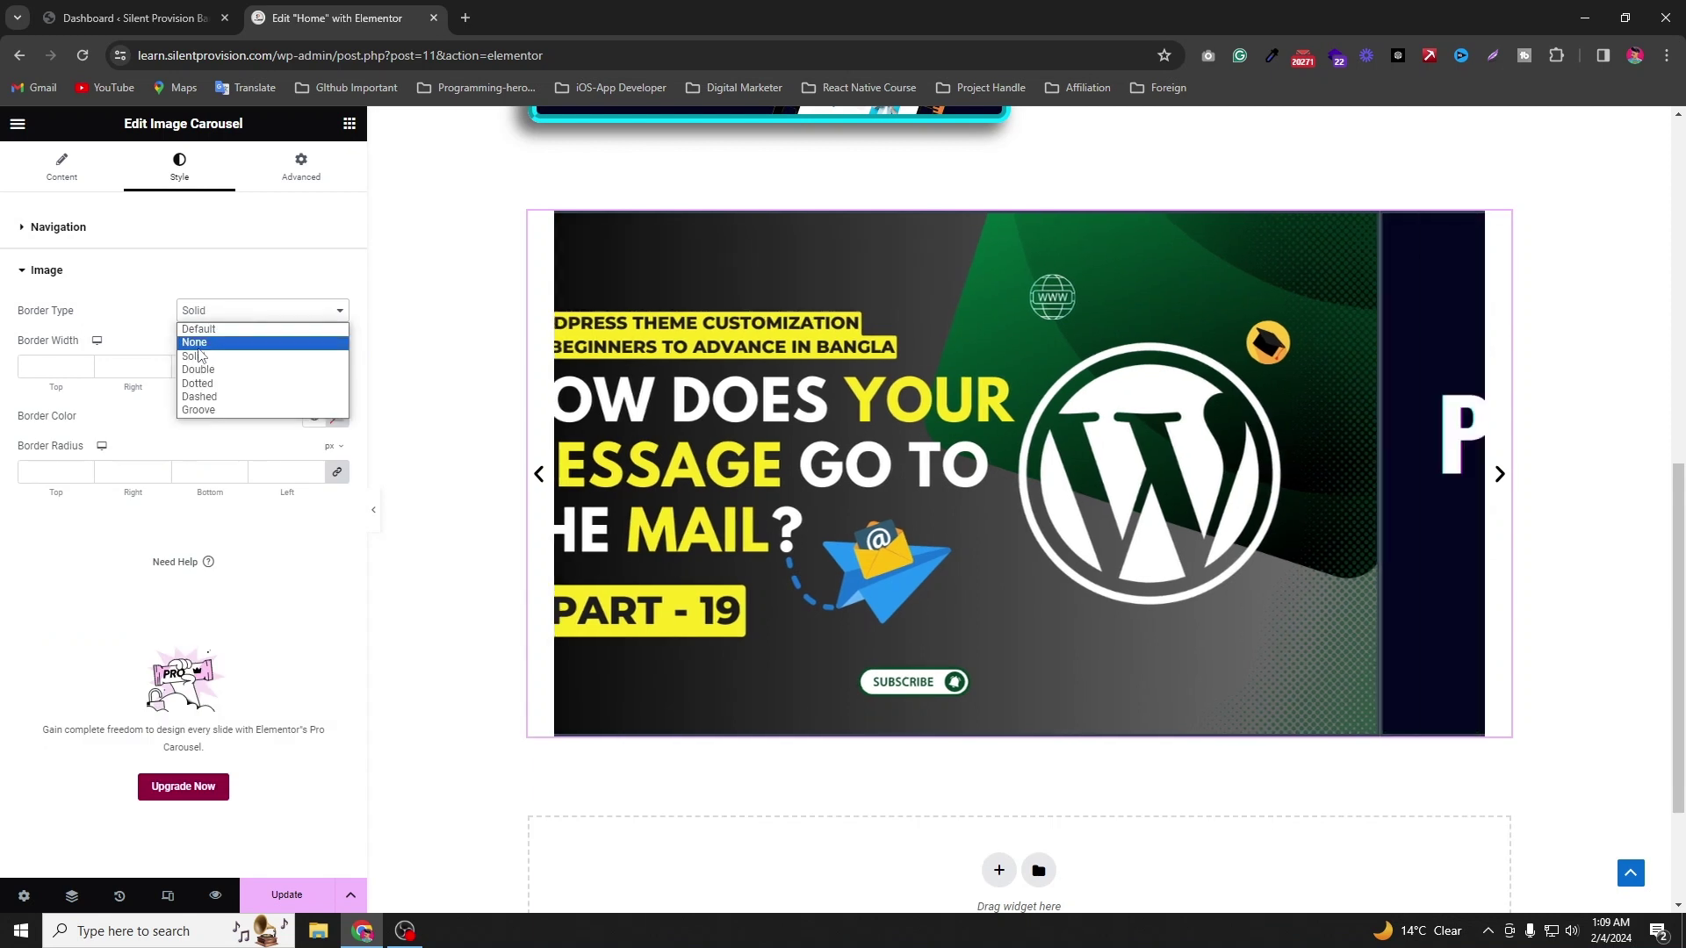
{"action": "left_click", "coordinate": [195, 357]}
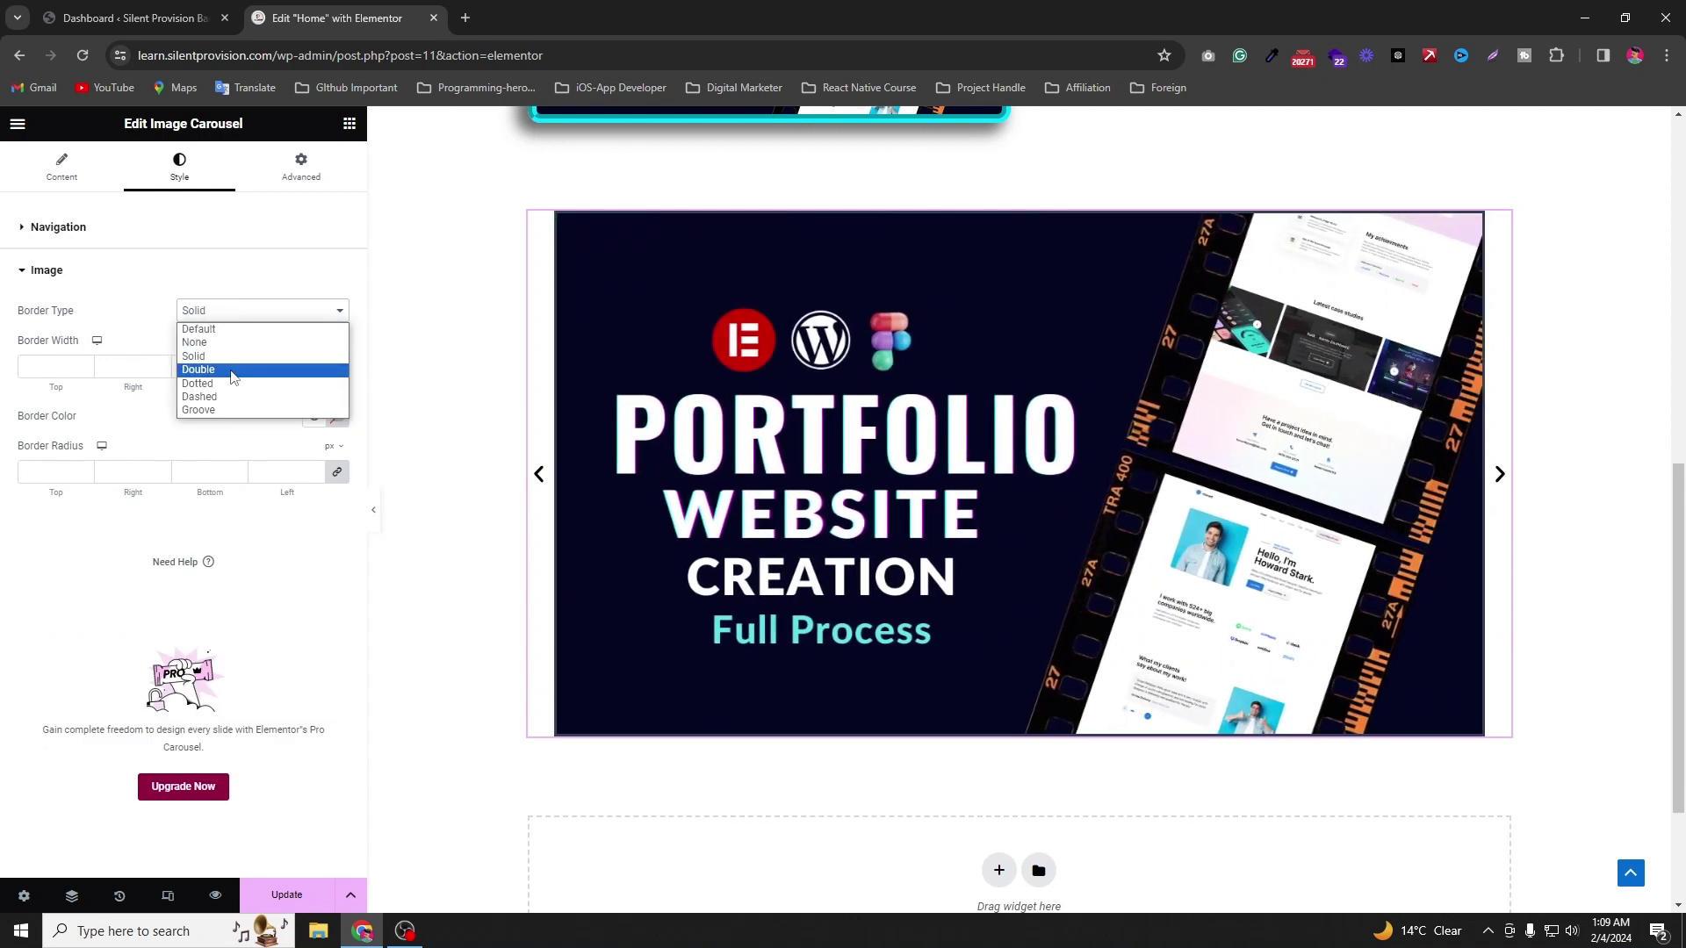
{"action": "left_click", "coordinate": [226, 356]}
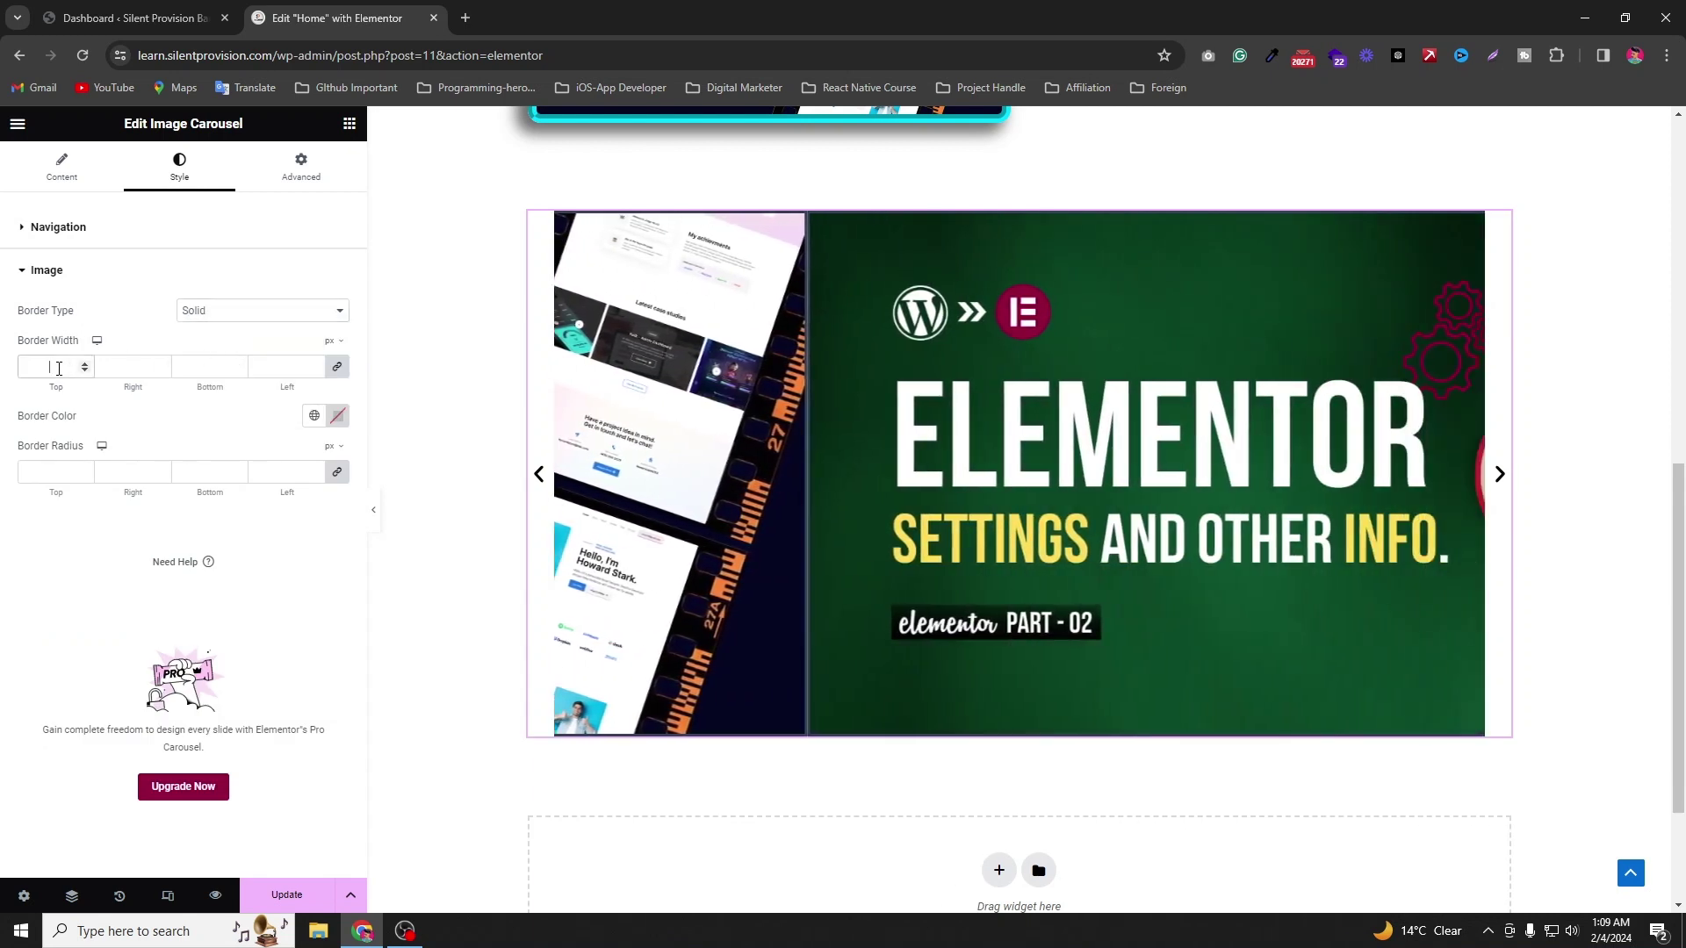
{"action": "type", "text": "22"}
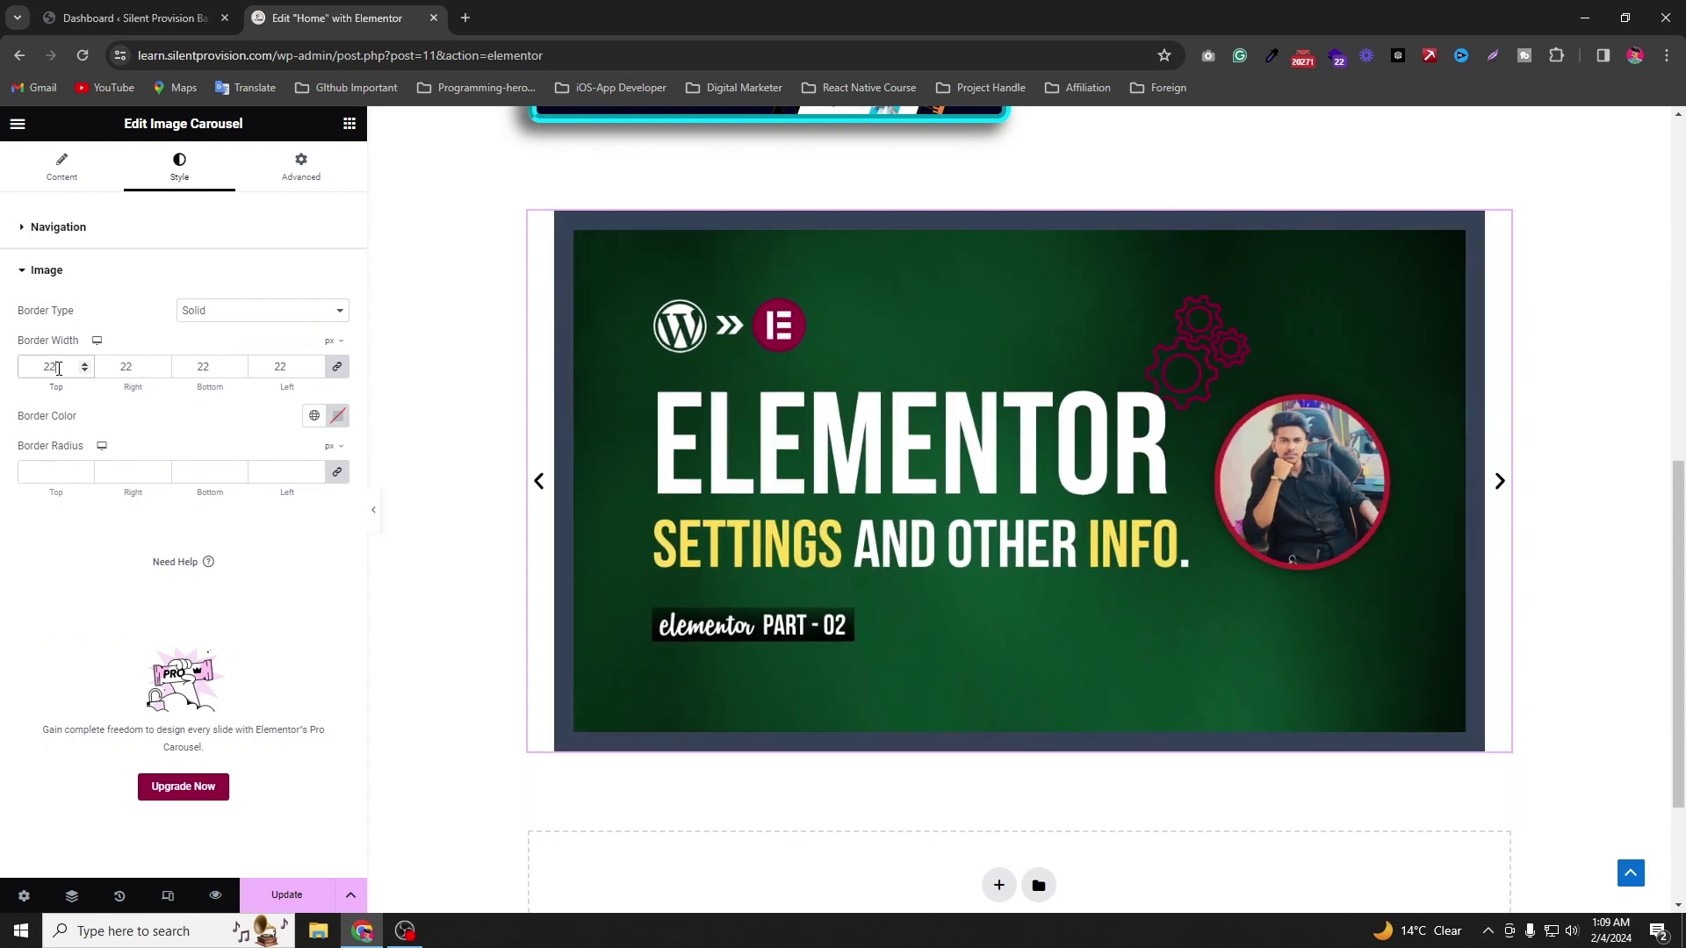
{"action": "key", "text": "BackSpace"}
{"action": "key", "text": "BackSpace"}
{"action": "type", "text": "5"}
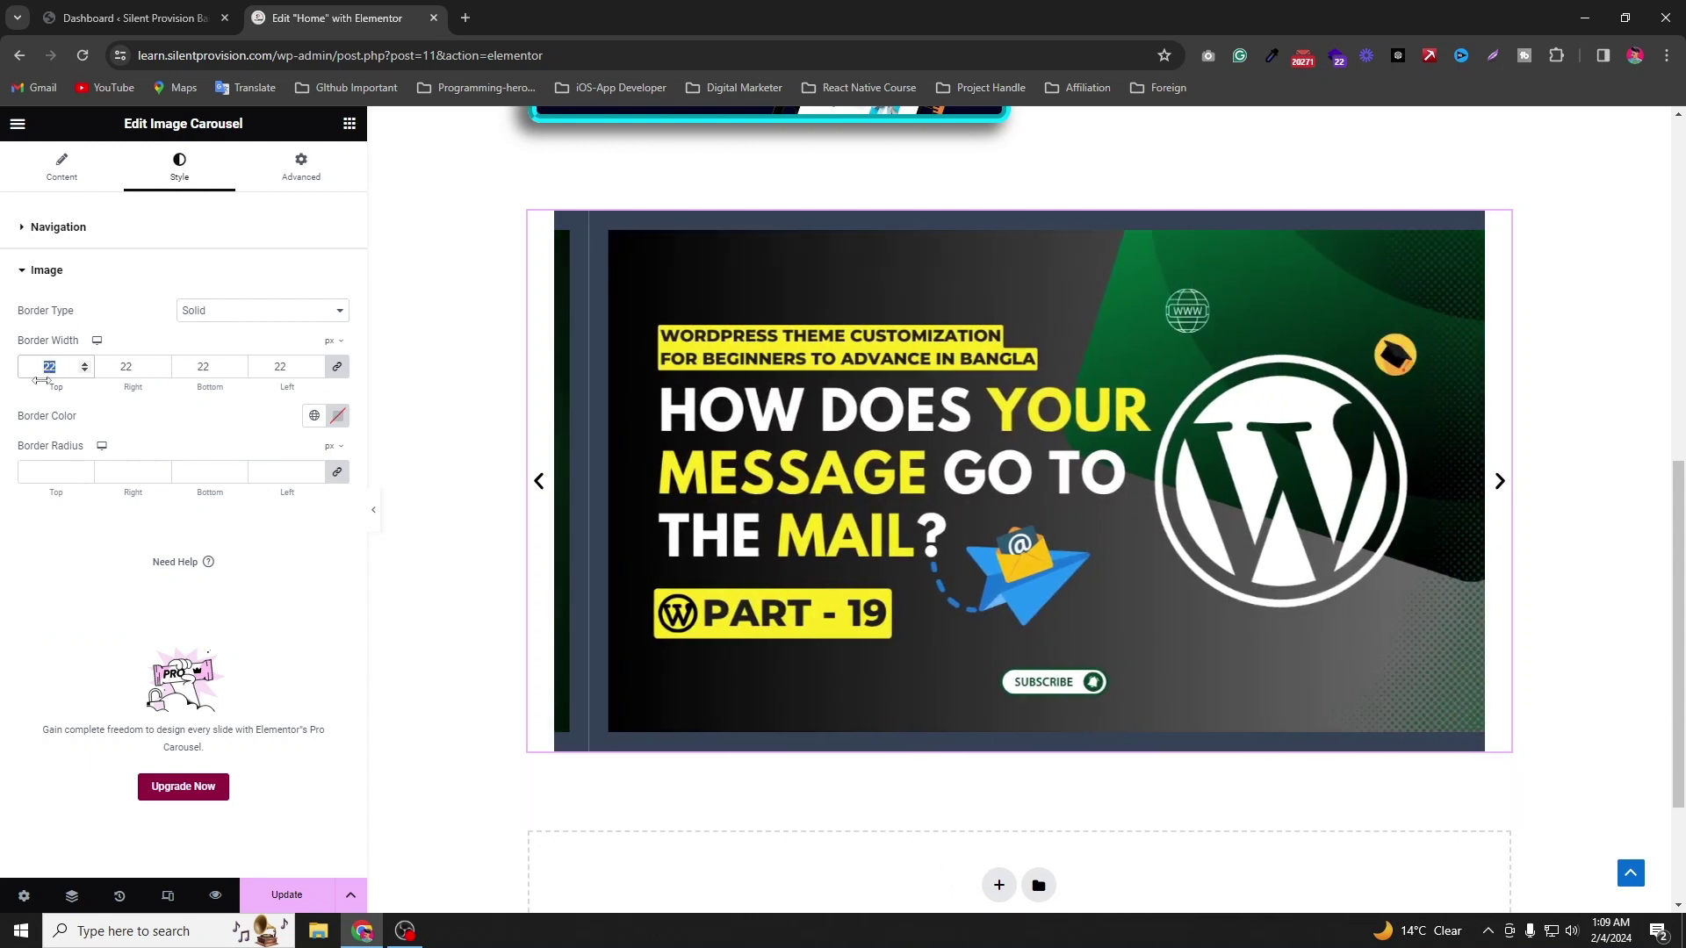
Step: Try red and black for the carousel image border, and set its colour to a magenta pink
{"action": "left_click", "coordinate": [337, 417]}
{"action": "left_click_drag", "start_coordinate": [354, 557], "coordinate": [437, 511]}
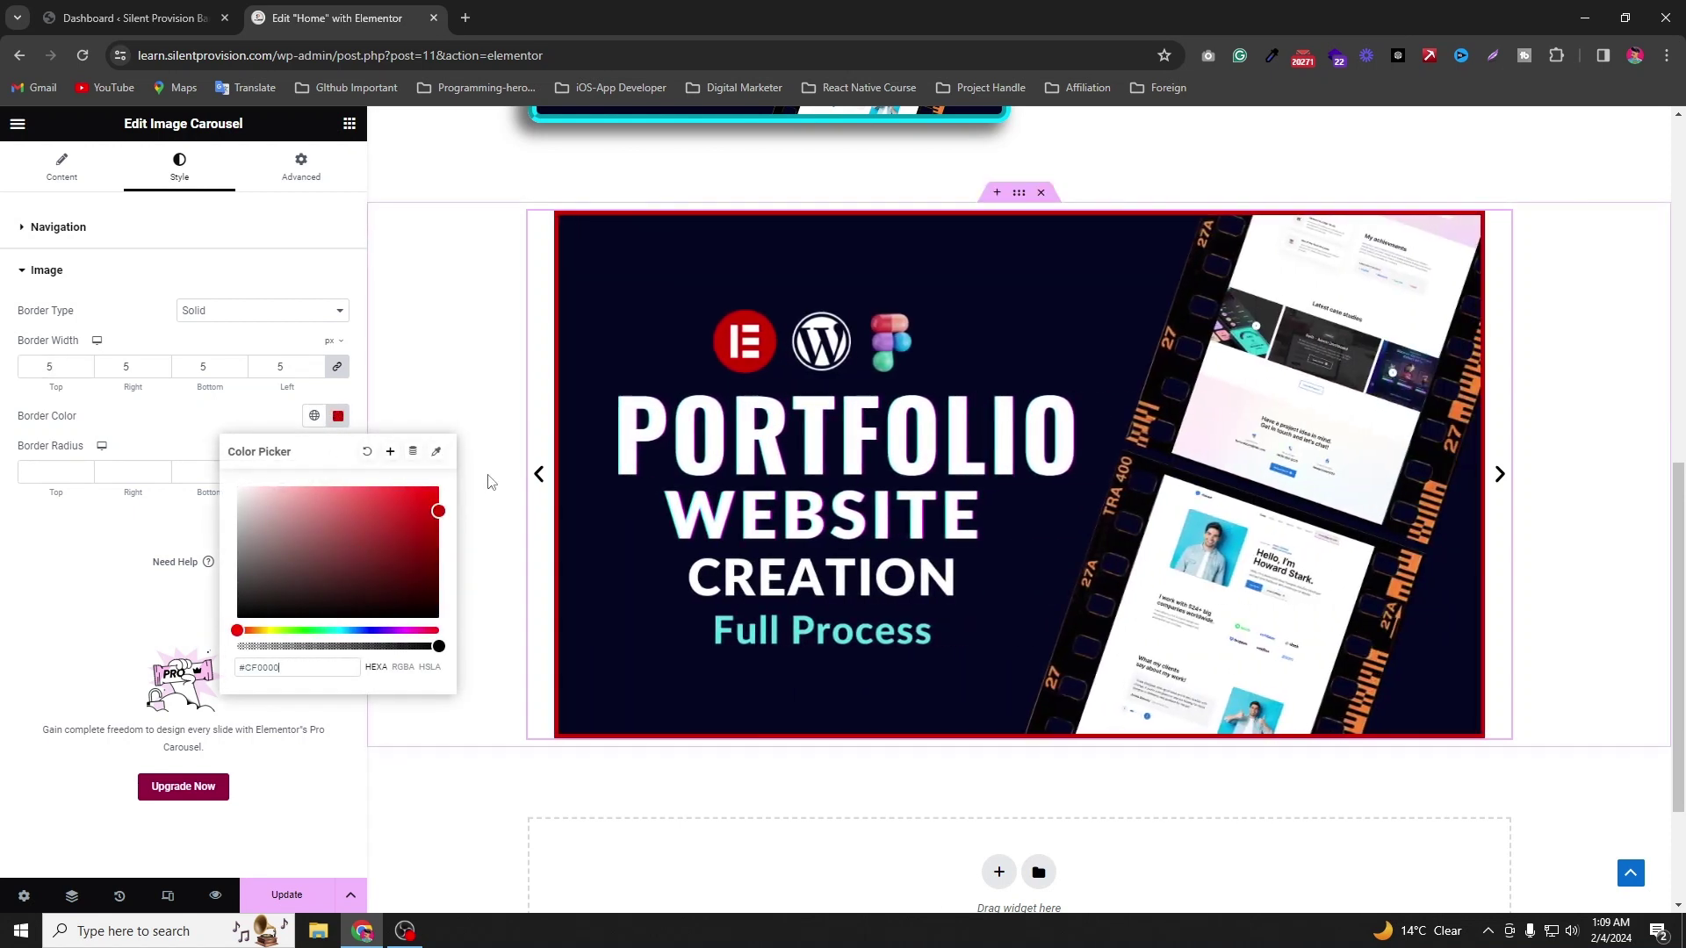
{"action": "left_click_drag", "start_coordinate": [259, 529], "coordinate": [237, 618]}
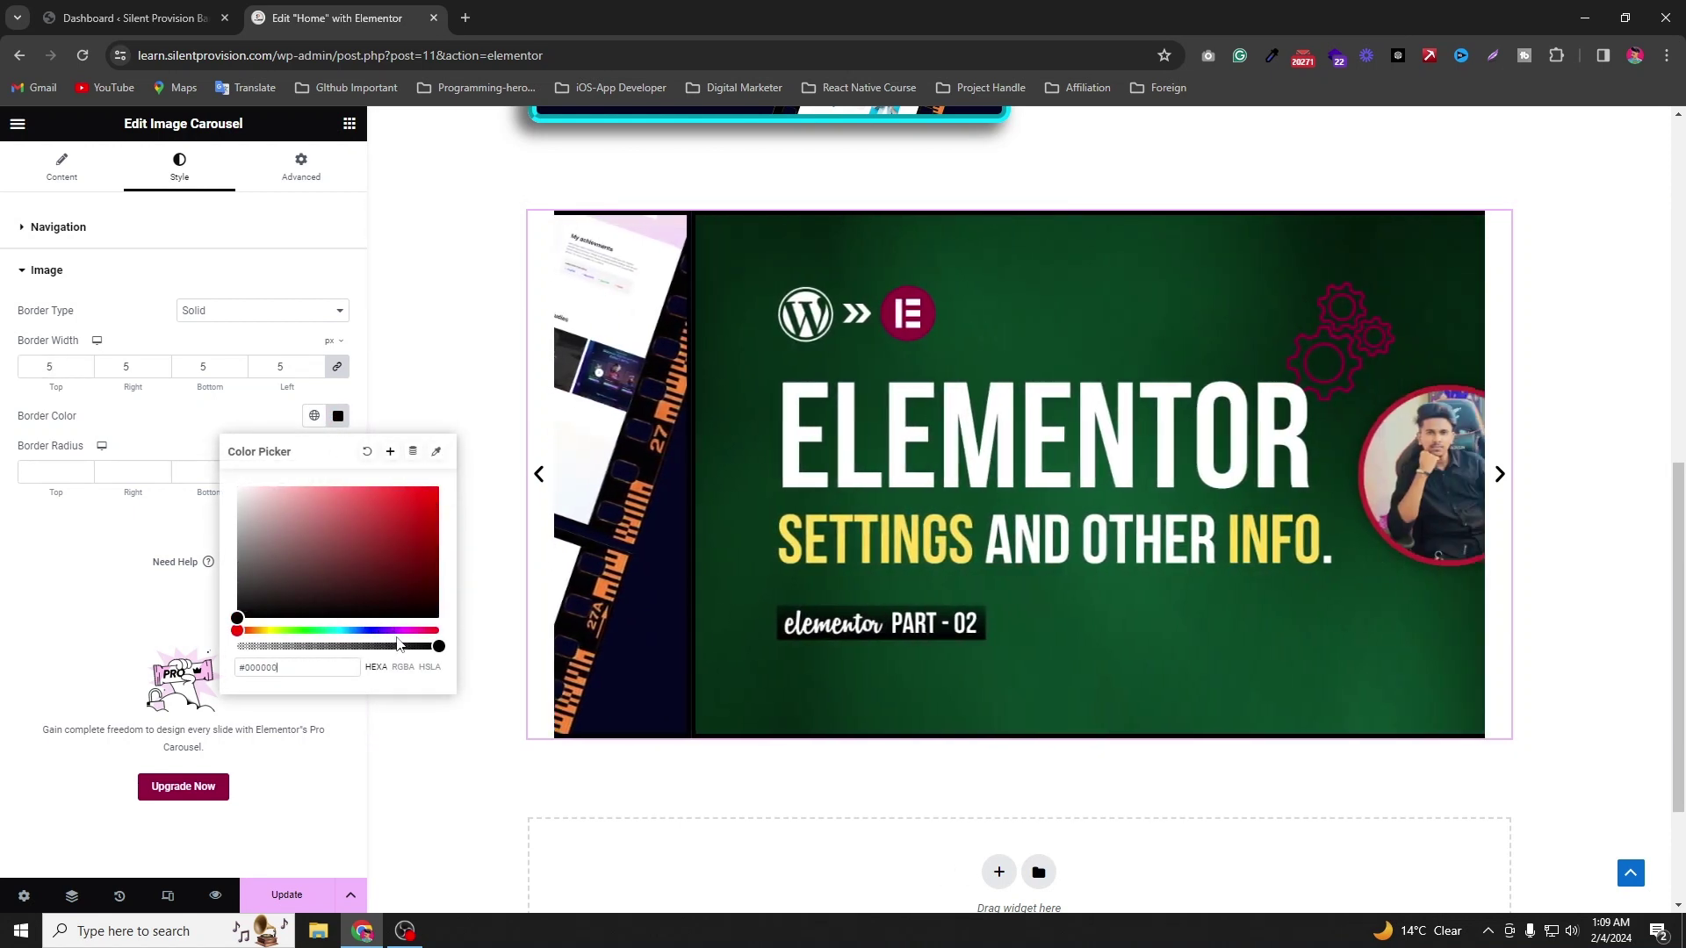
{"action": "left_click", "coordinate": [415, 631]}
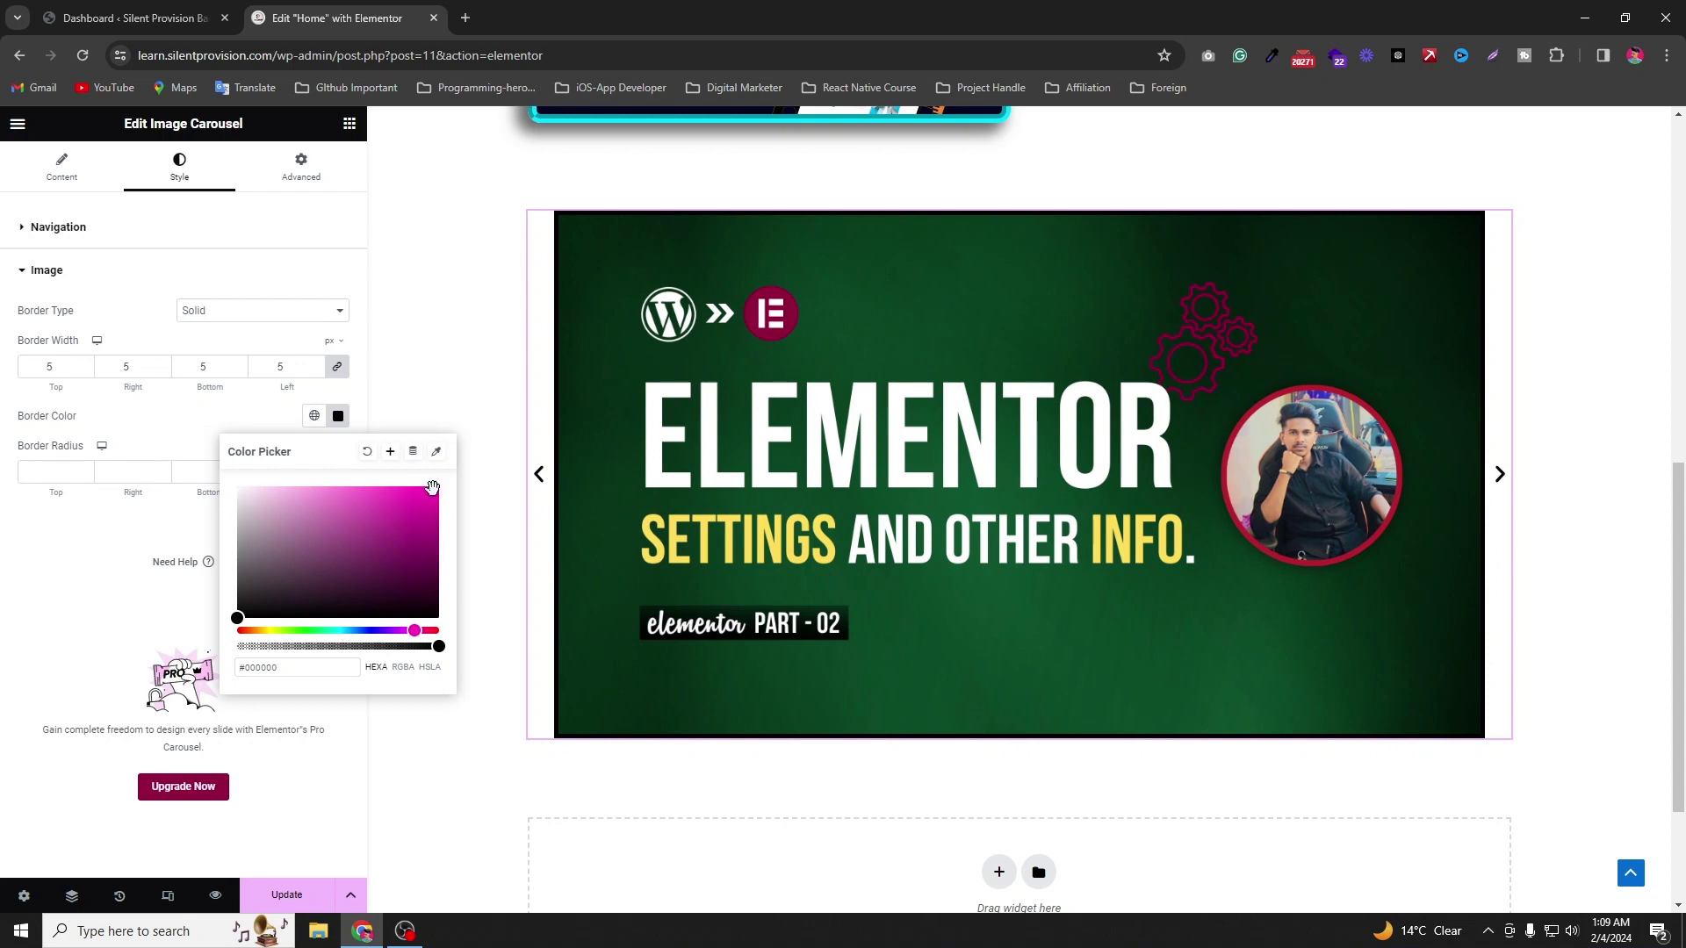
{"action": "left_click", "coordinate": [2, 503]}
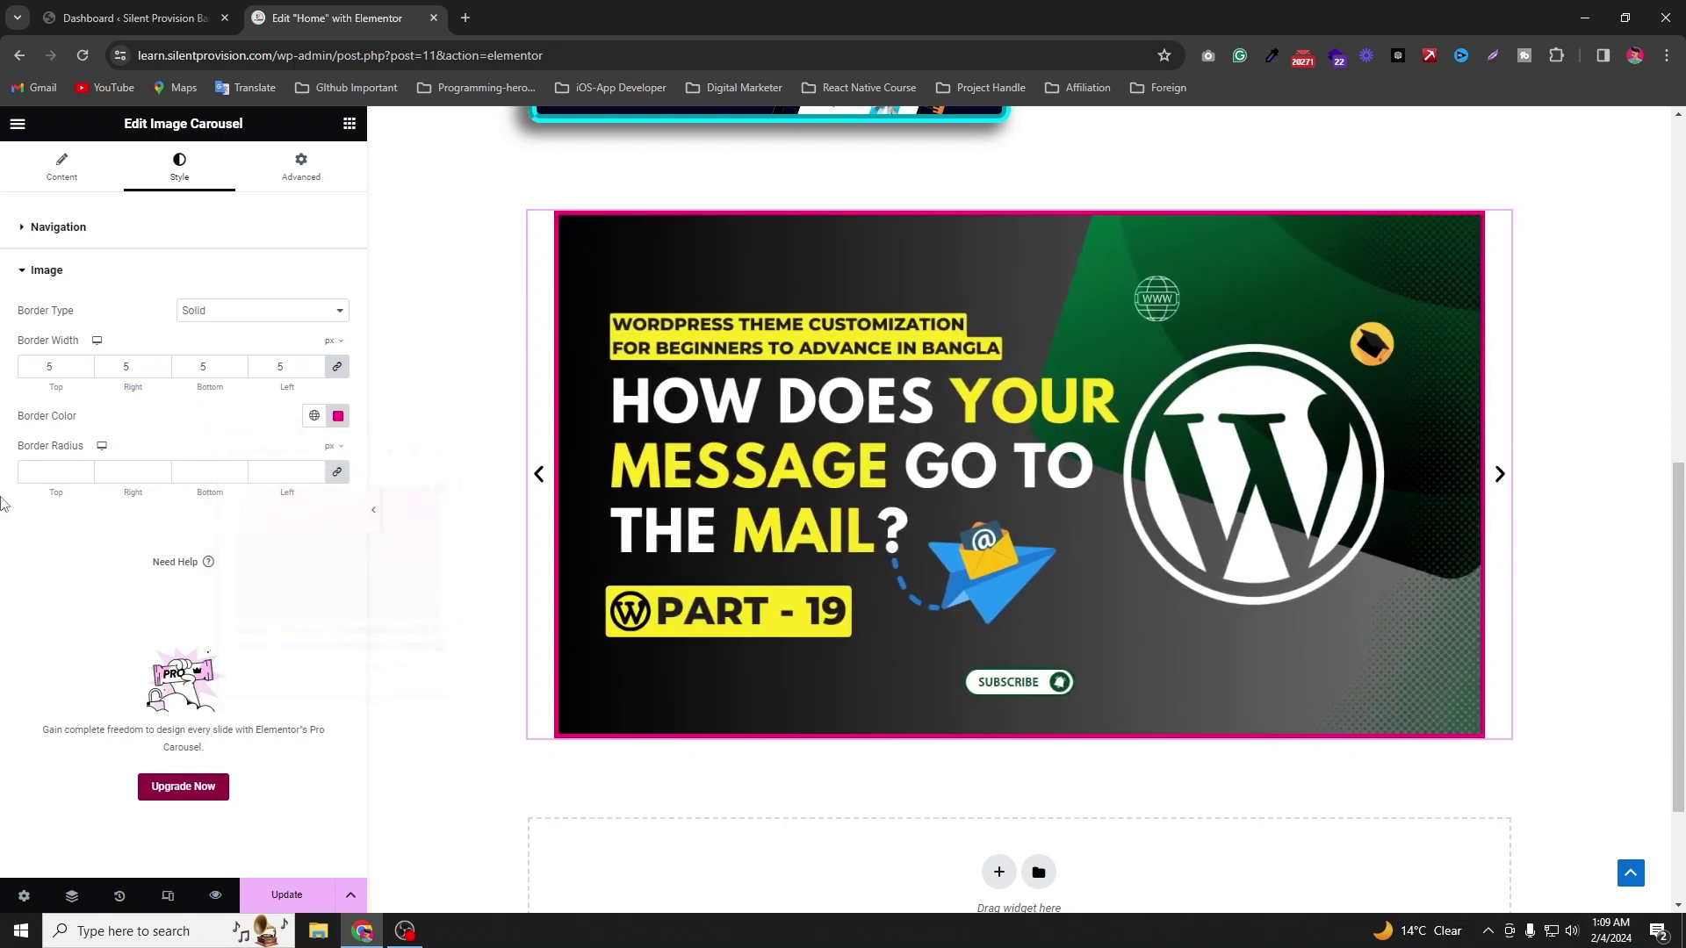
Step: Set the image border radius to 30 px on all corners, and check the carousel with the editor panel temporarily hidden
{"action": "left_click", "coordinate": [42, 480]}
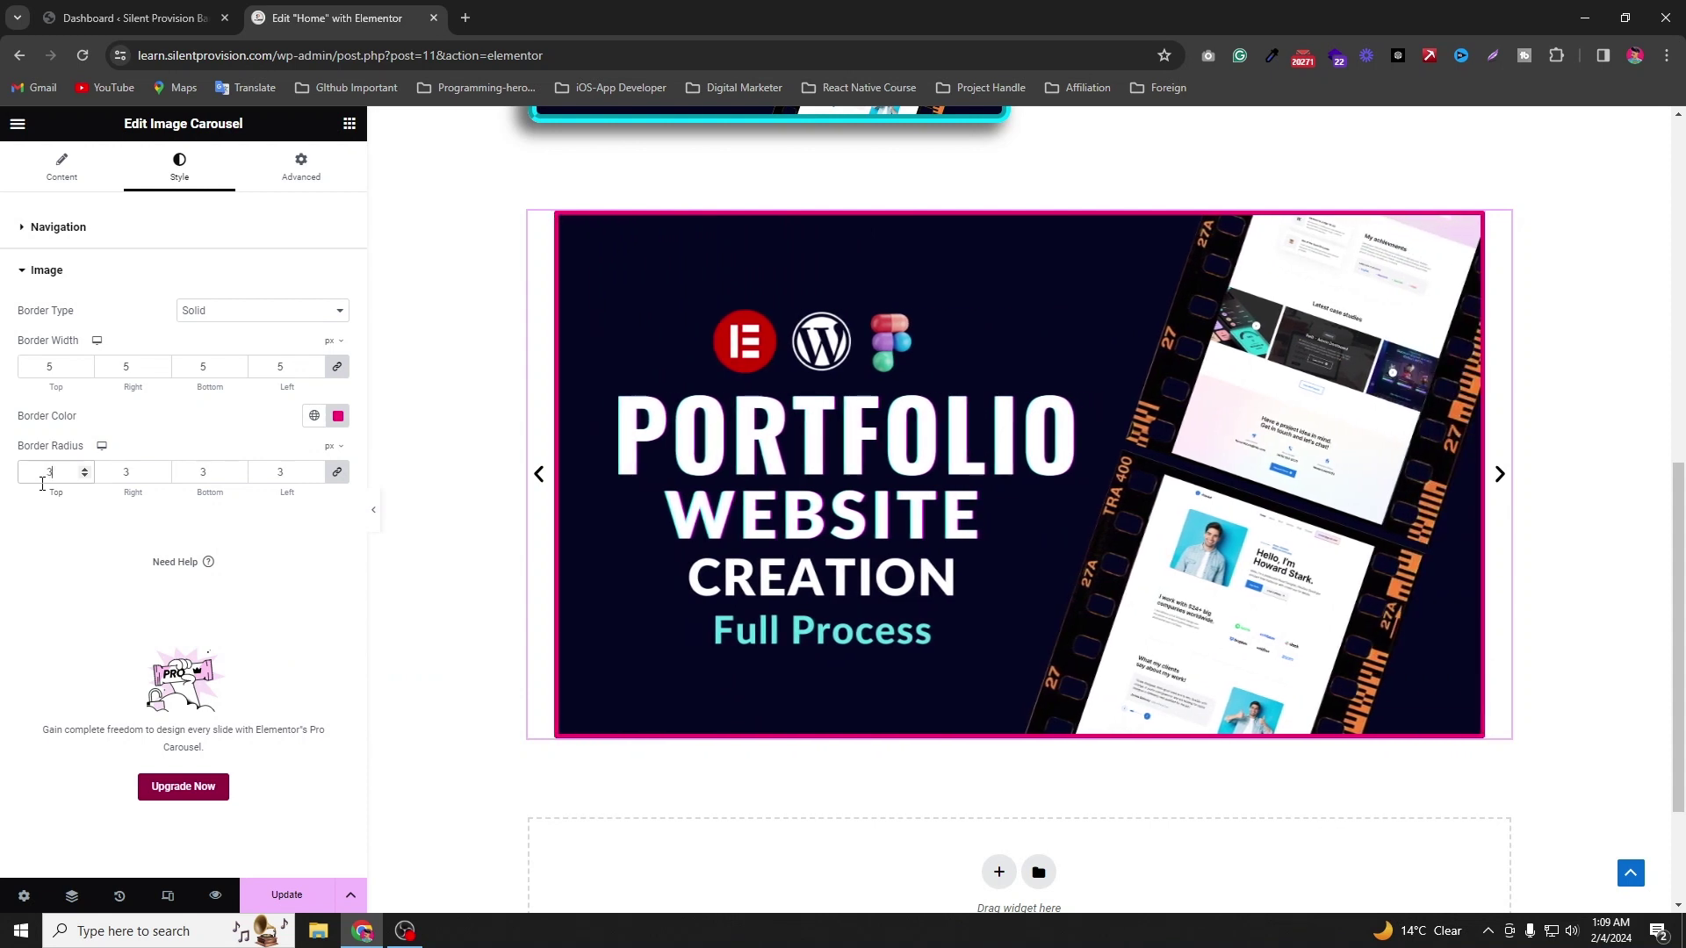
{"action": "left_click", "coordinate": [375, 512]}
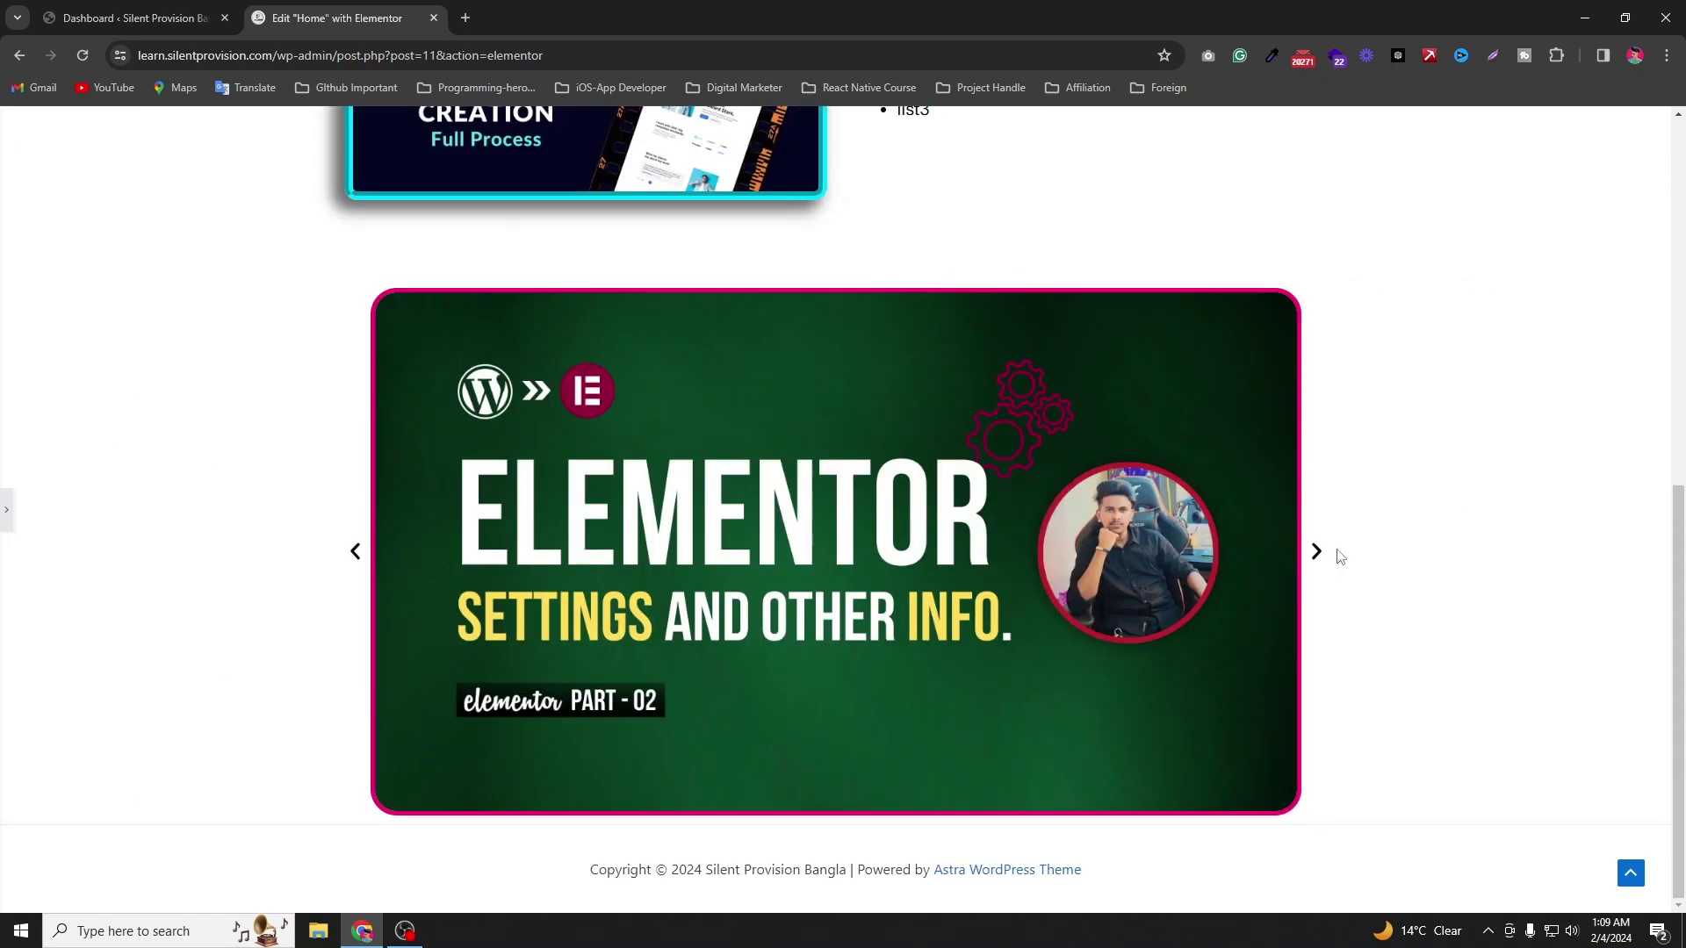
{"action": "left_click", "coordinate": [4, 516]}
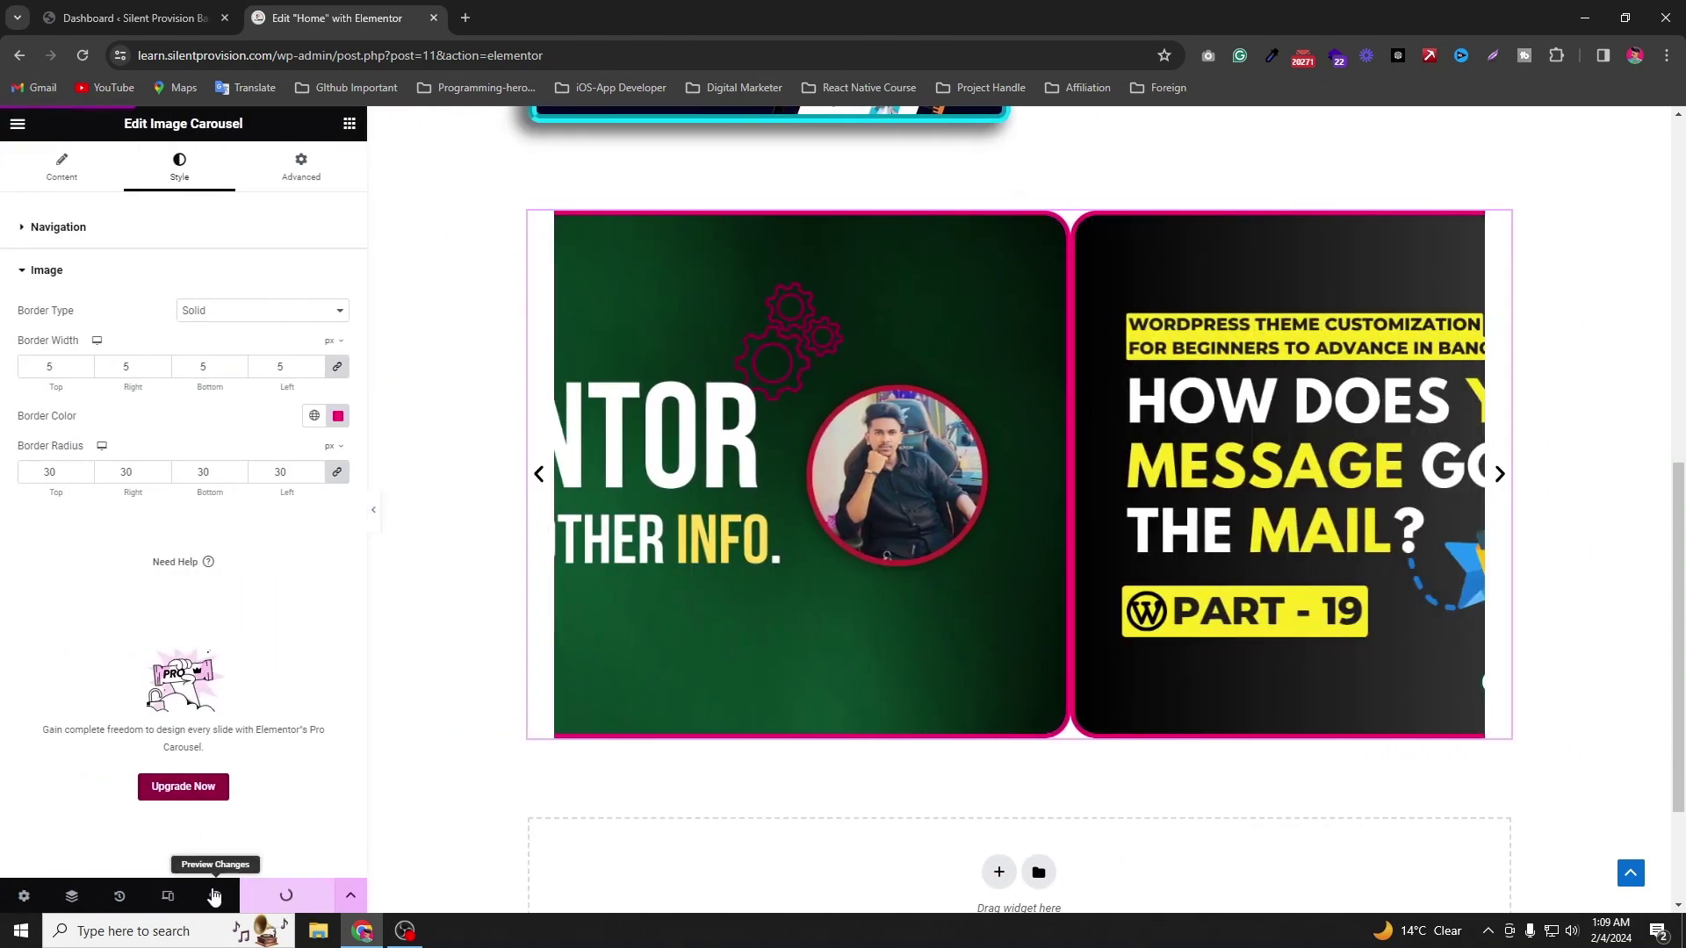
Step: Preview the updated Home page, advance its carousel to the next slide, and return to the Elementor editor
{"action": "left_click", "coordinate": [215, 896]}
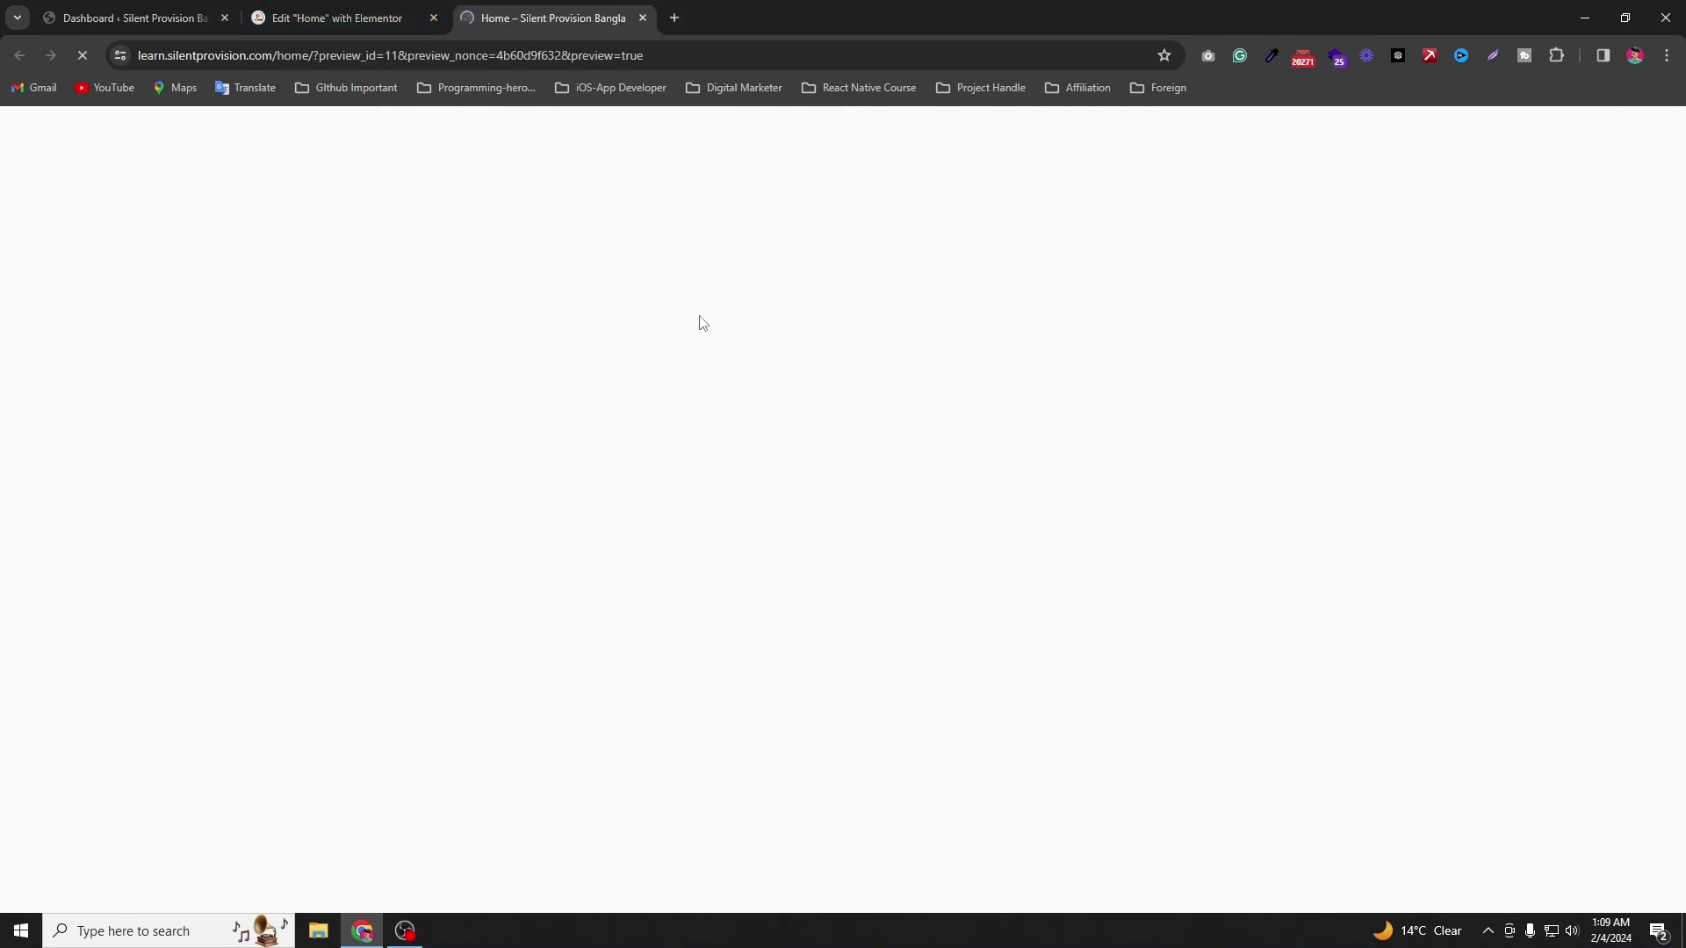
{"action": "scroll", "coordinate": [903, 375], "scroll_direction": "down", "scroll_amount": 9}
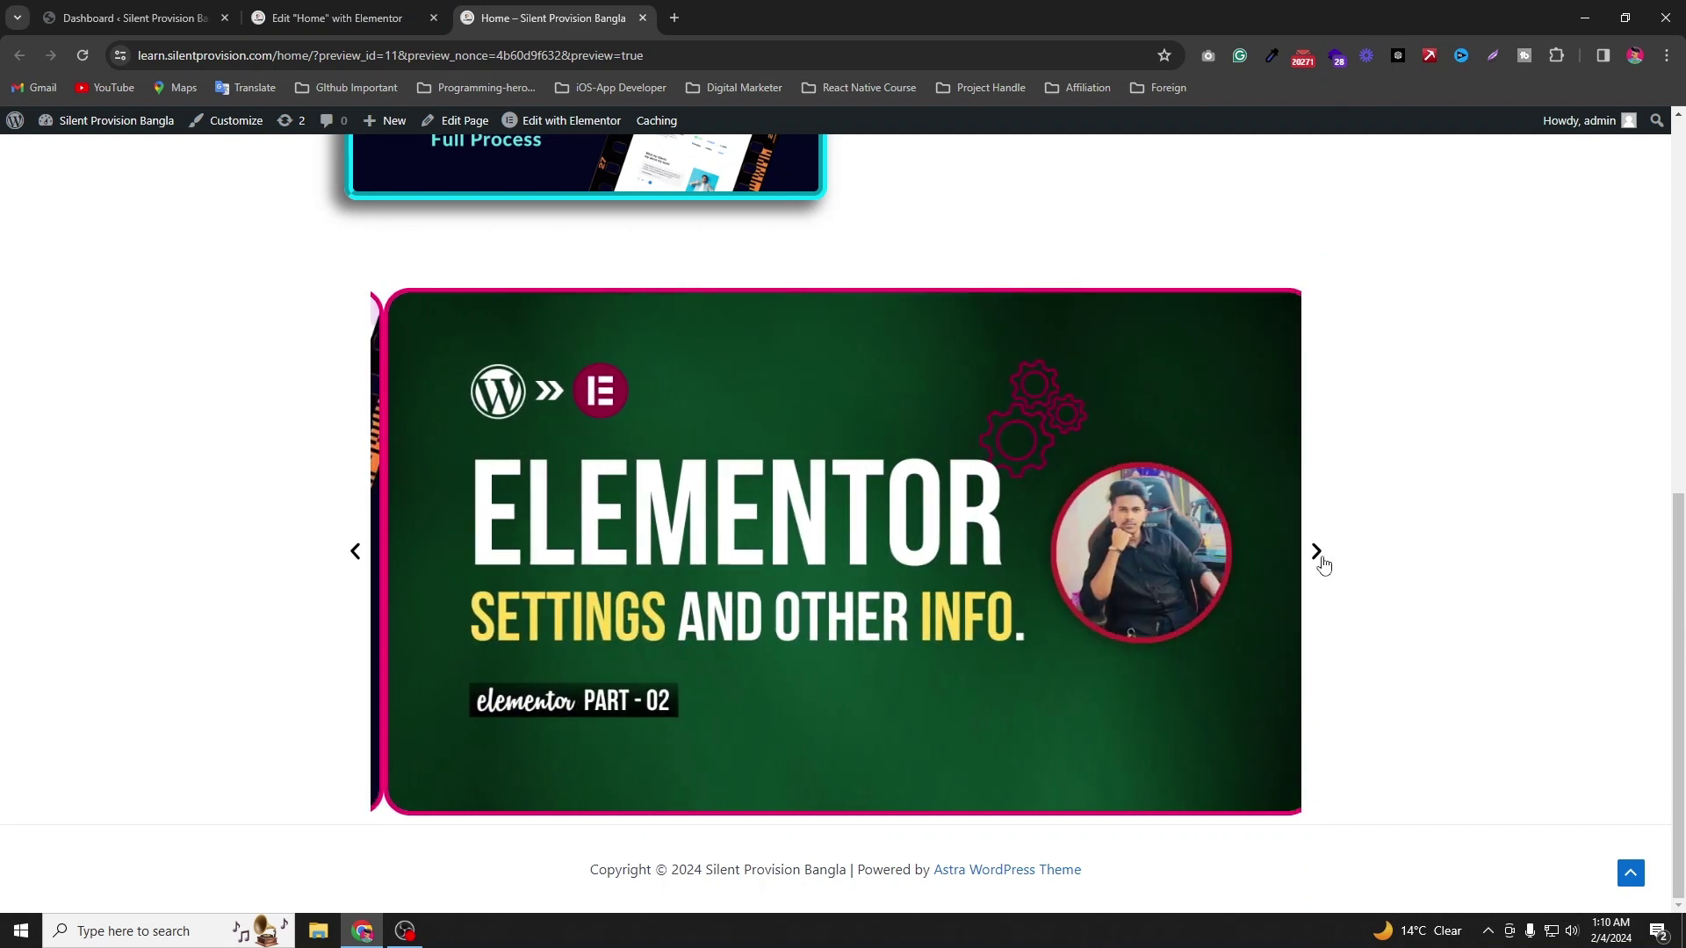
{"action": "left_click", "coordinate": [1316, 552]}
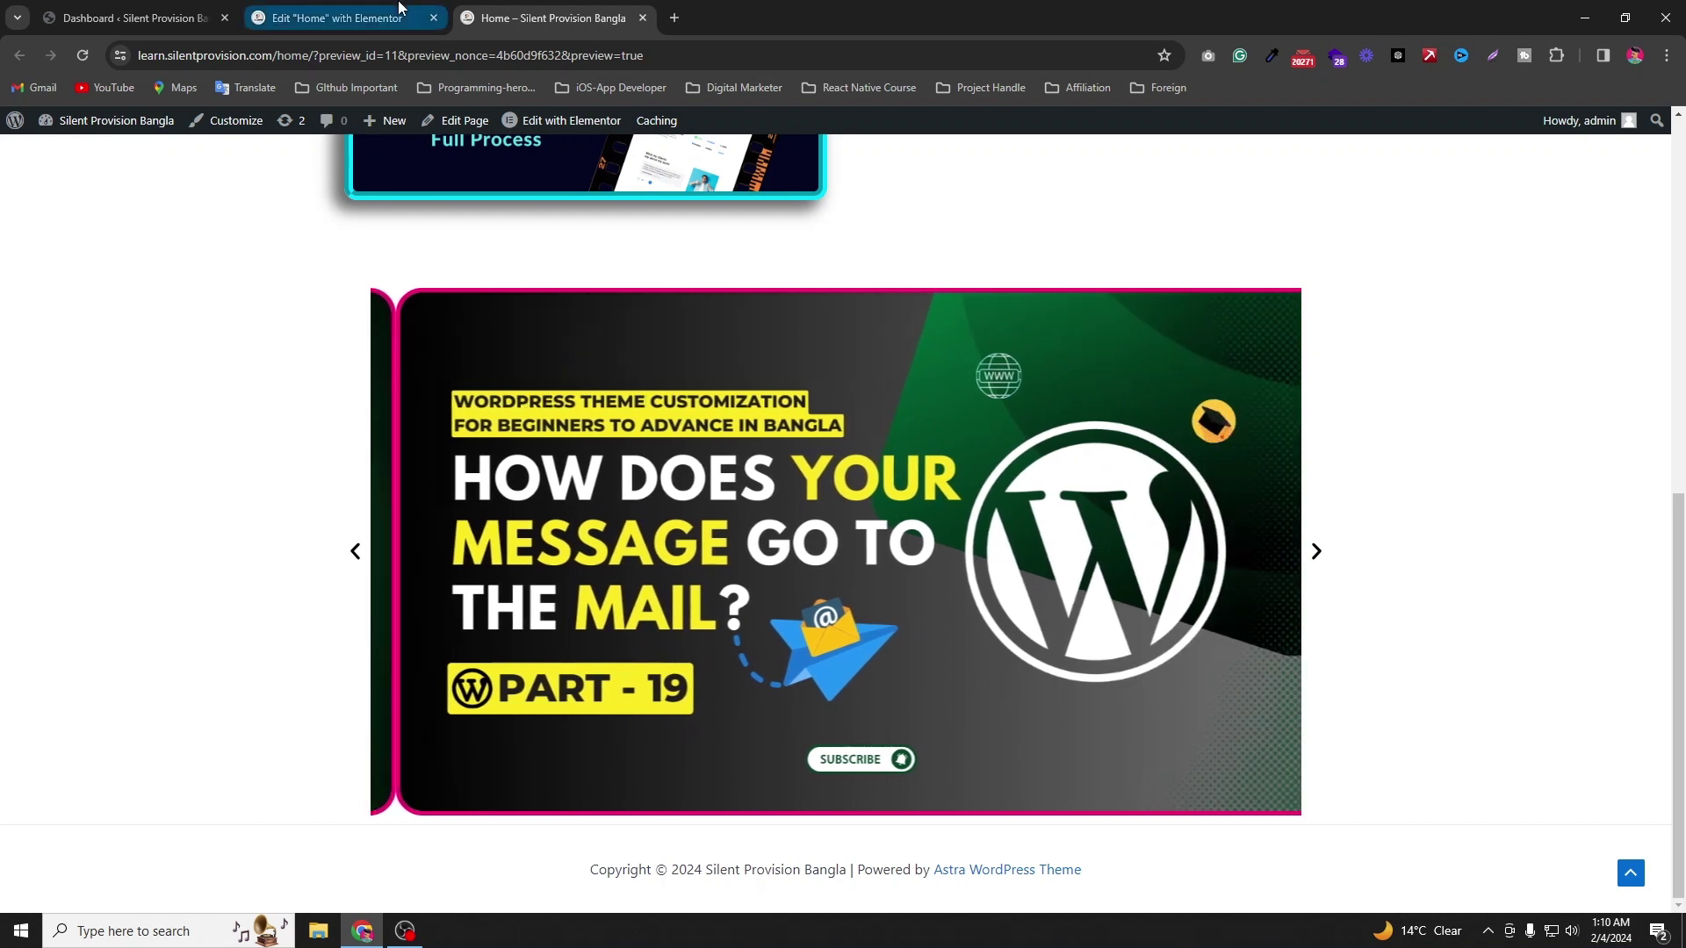
{"action": "left_click", "coordinate": [400, 9]}
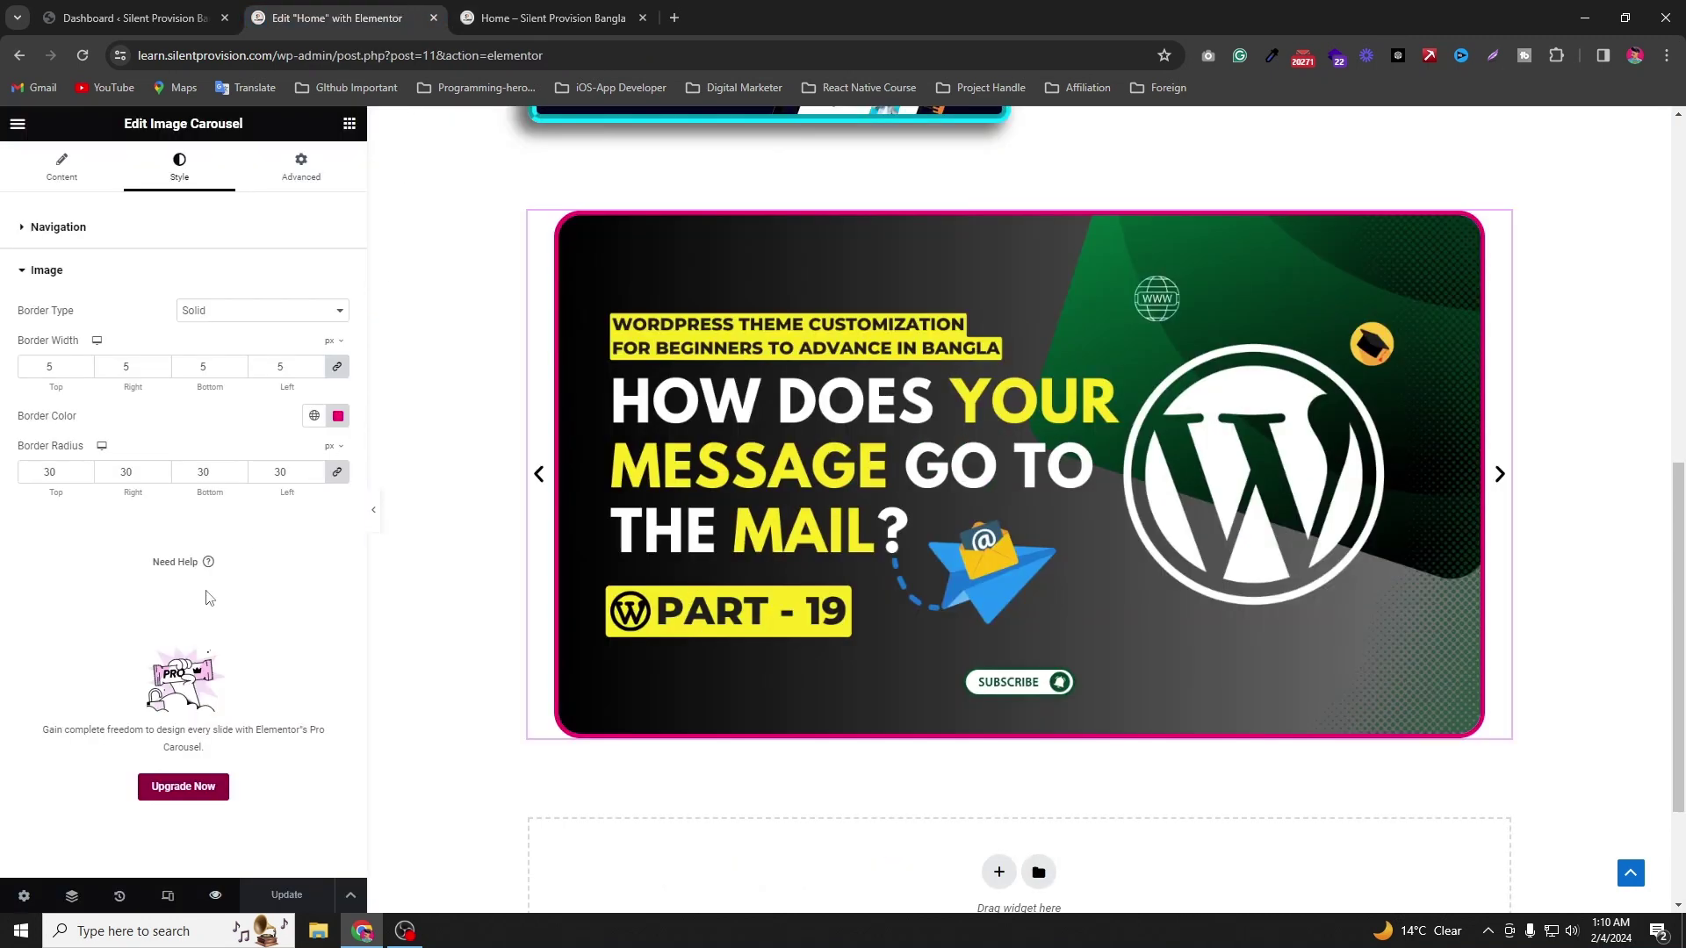